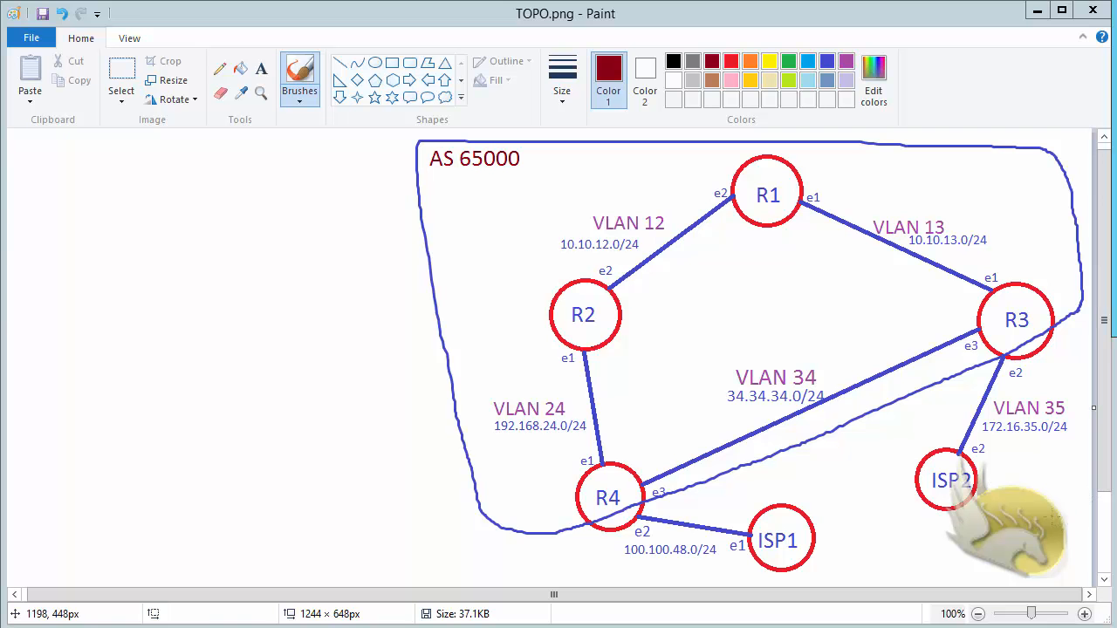
Step: Draw freehand dark red outlines around ISP2 and ISP1, and label the ISP2 area "AS 200"
mouse_move(1072, 528)
mouse_down()
mouse_move(947, 543)
mouse_move(871, 520)
mouse_move(849, 475)
mouse_move(872, 423)
mouse_move(970, 429)
mouse_move(1042, 457)
mouse_move(1076, 494)
mouse_move(1074, 528)
mouse_move(1060, 535)
mouse_up()
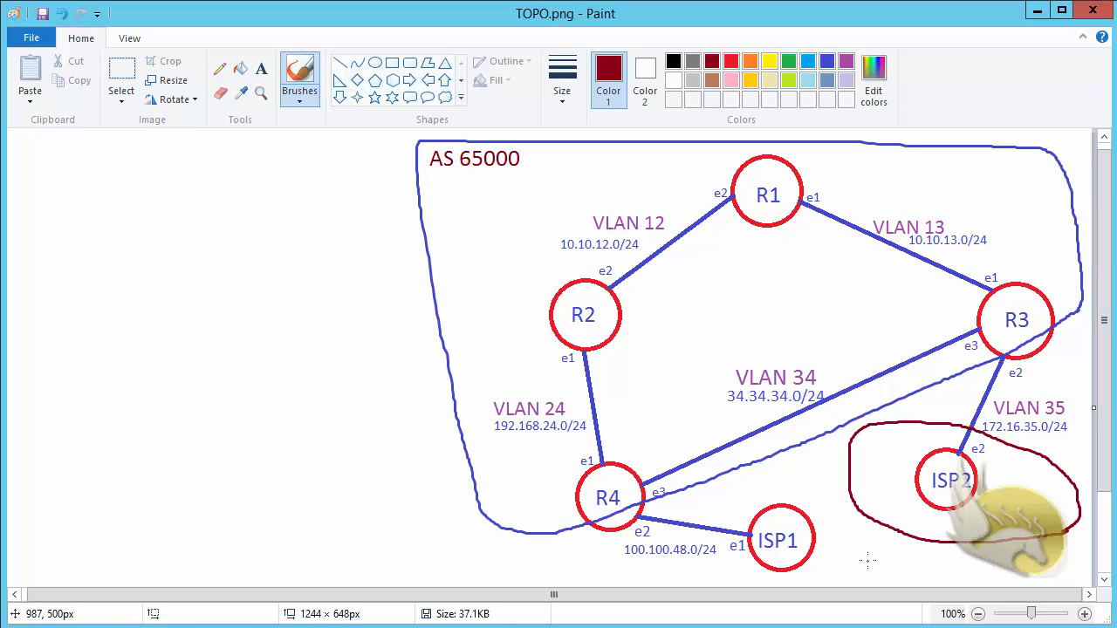
mouse_move(930, 575)
mouse_down()
mouse_move(762, 578)
mouse_move(720, 535)
mouse_move(706, 500)
mouse_move(755, 483)
mouse_move(830, 494)
mouse_move(928, 574)
mouse_up()
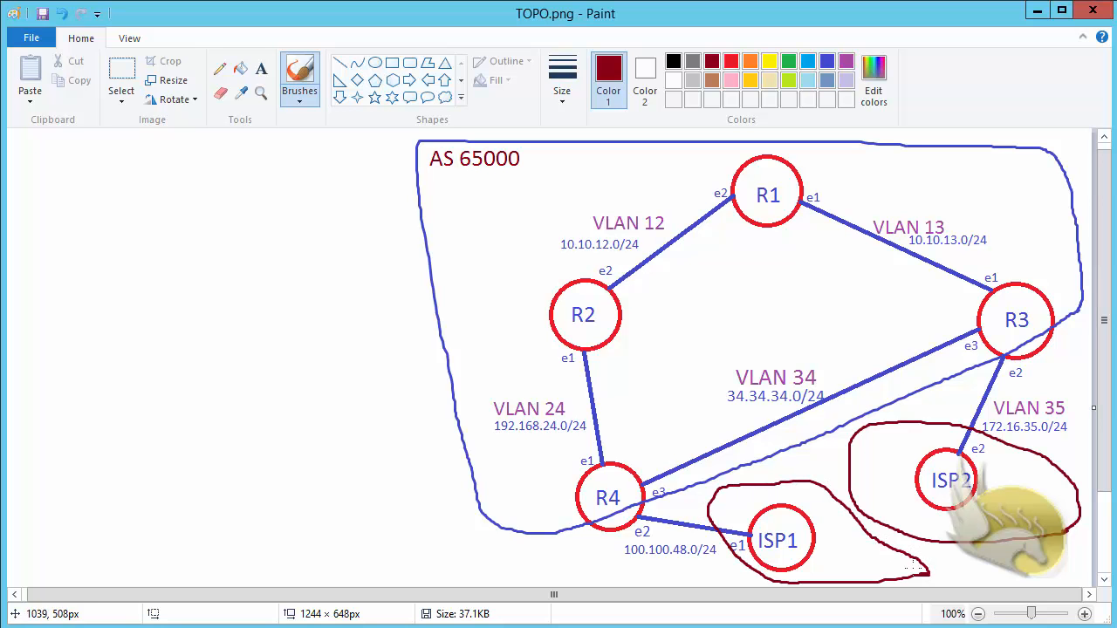
click(260, 68)
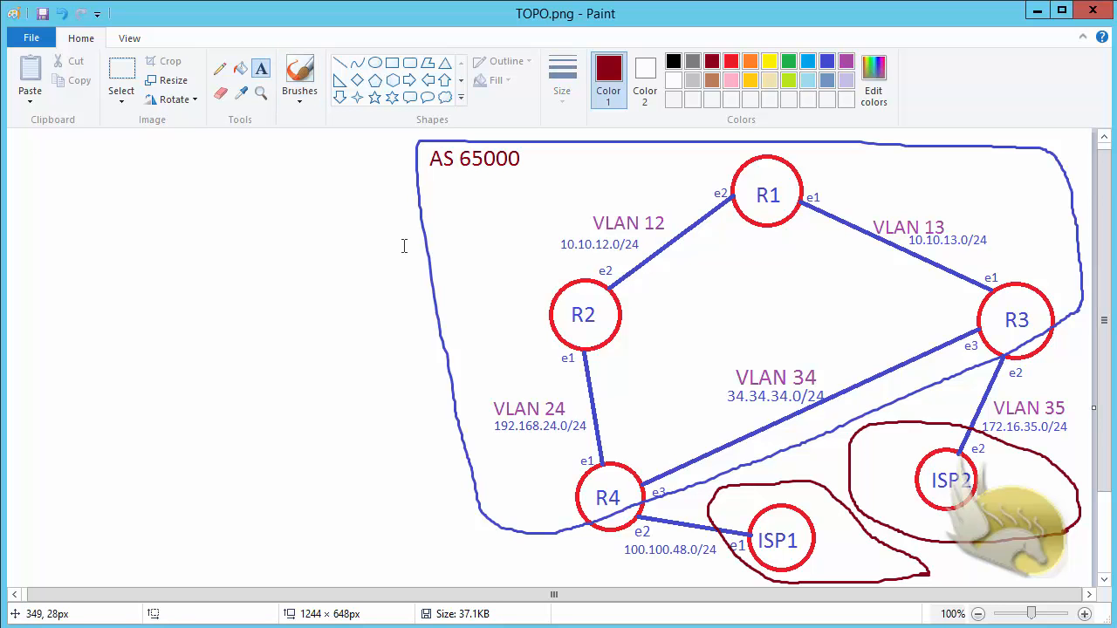
click(927, 524)
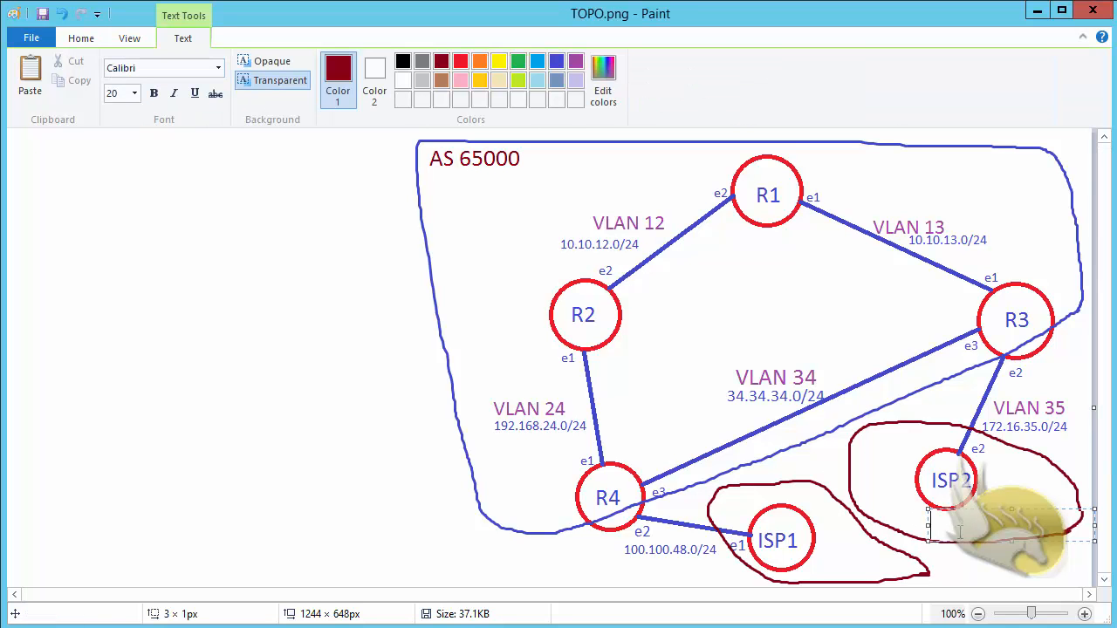
text(AS 100)
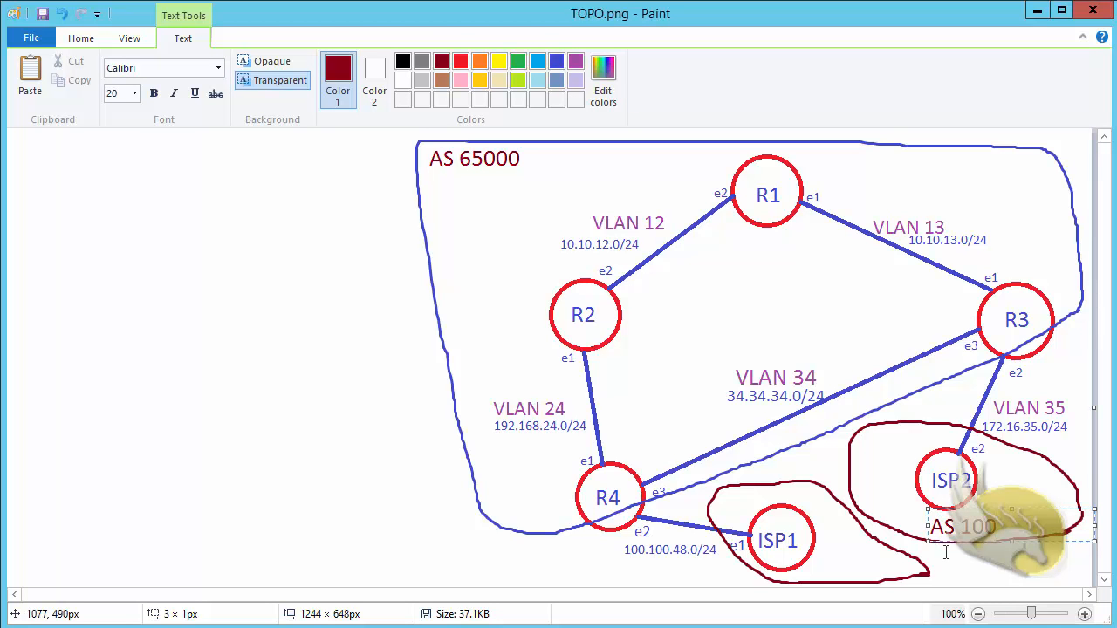
key(BackSpace)
key(BackSpace)
key(BackSpace)
text(200)
click(816, 568)
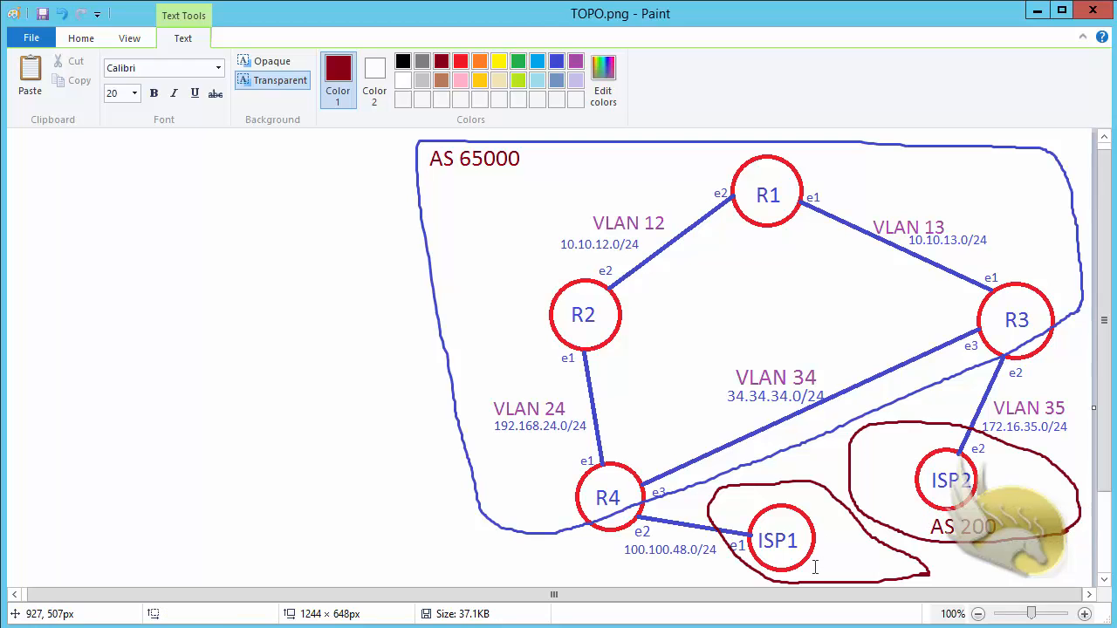
Step: Label the area around ISP1 "AS 100" and save the topology drawing
click(816, 567)
text(AS )
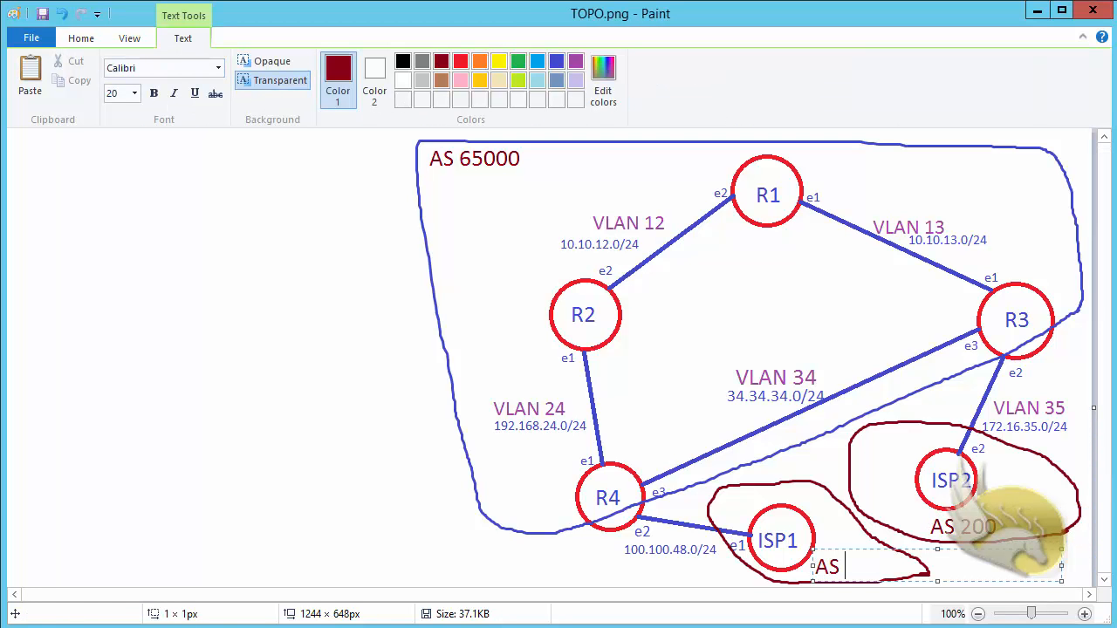
text(100)
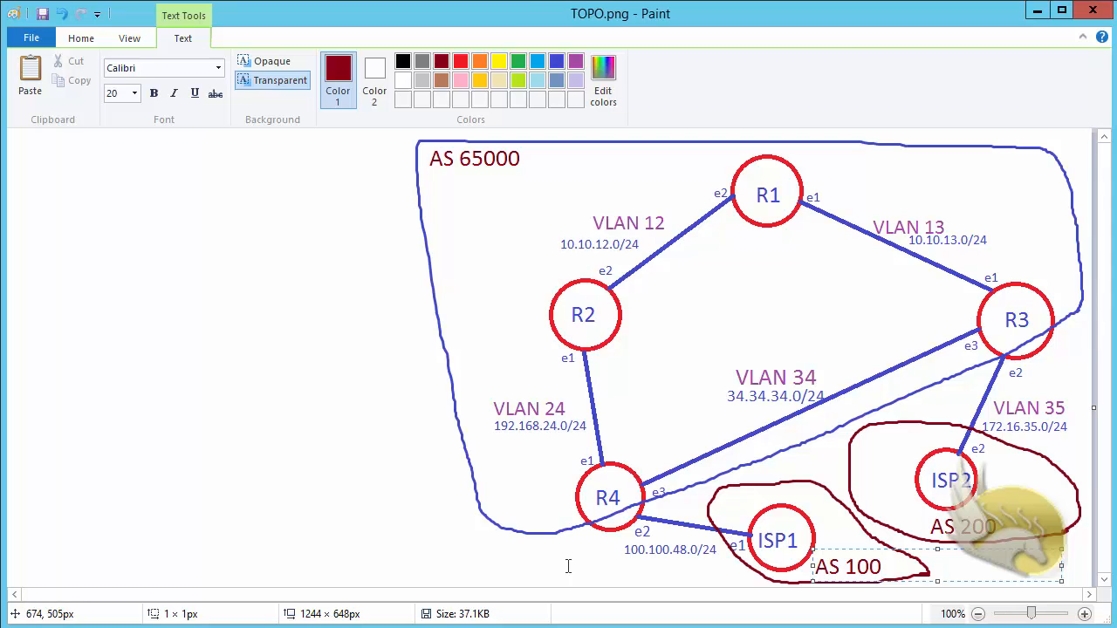
click(488, 581)
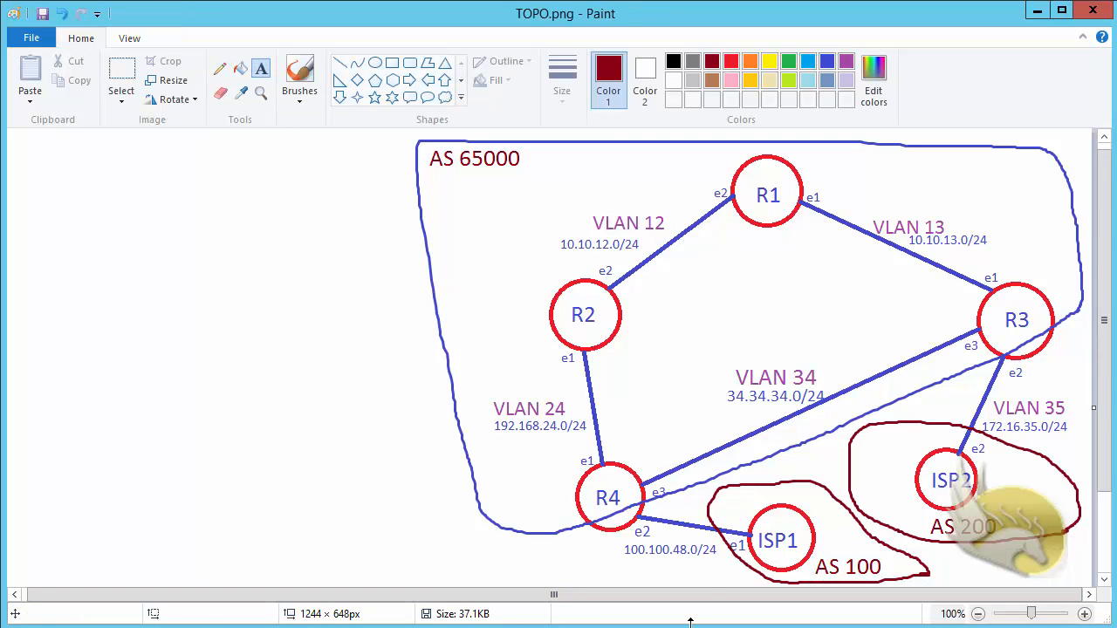
key(ctrl+s)
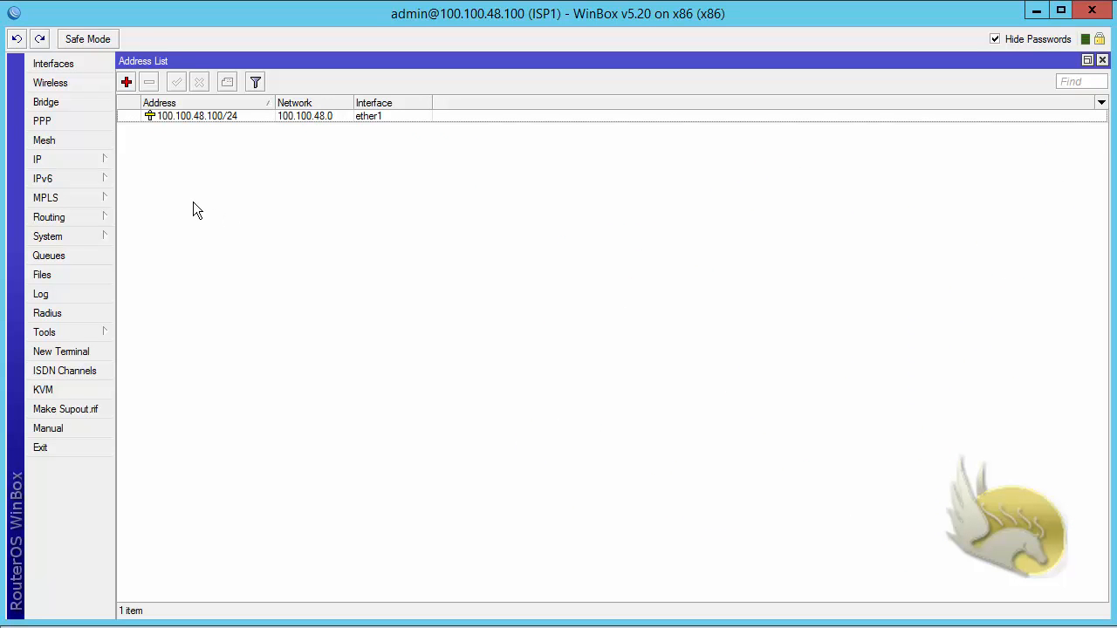
click(1102, 60)
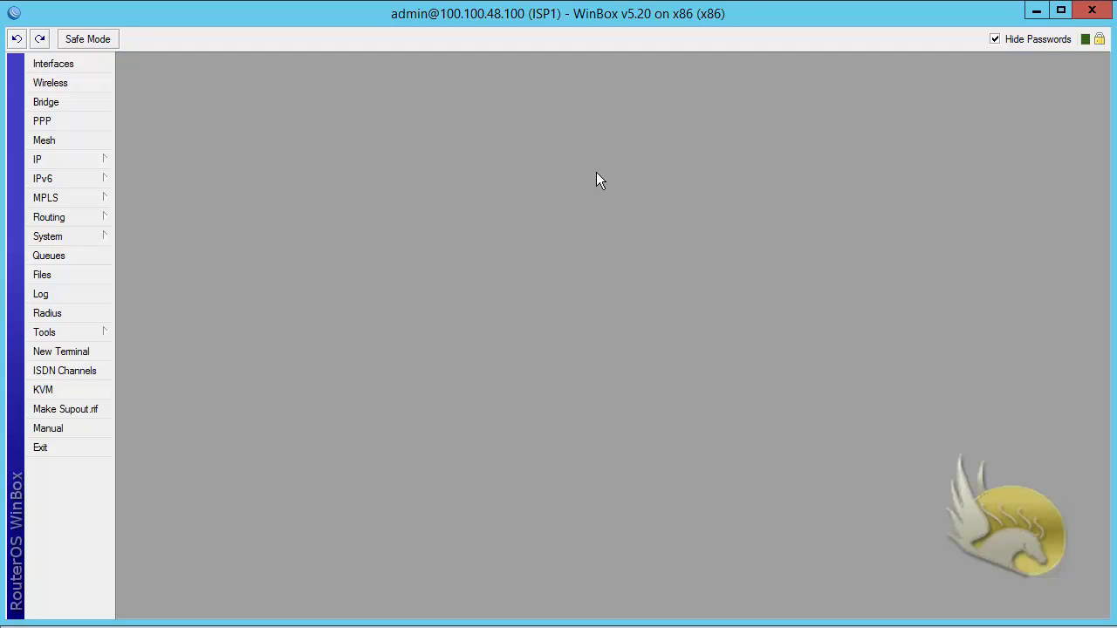
click(71, 219)
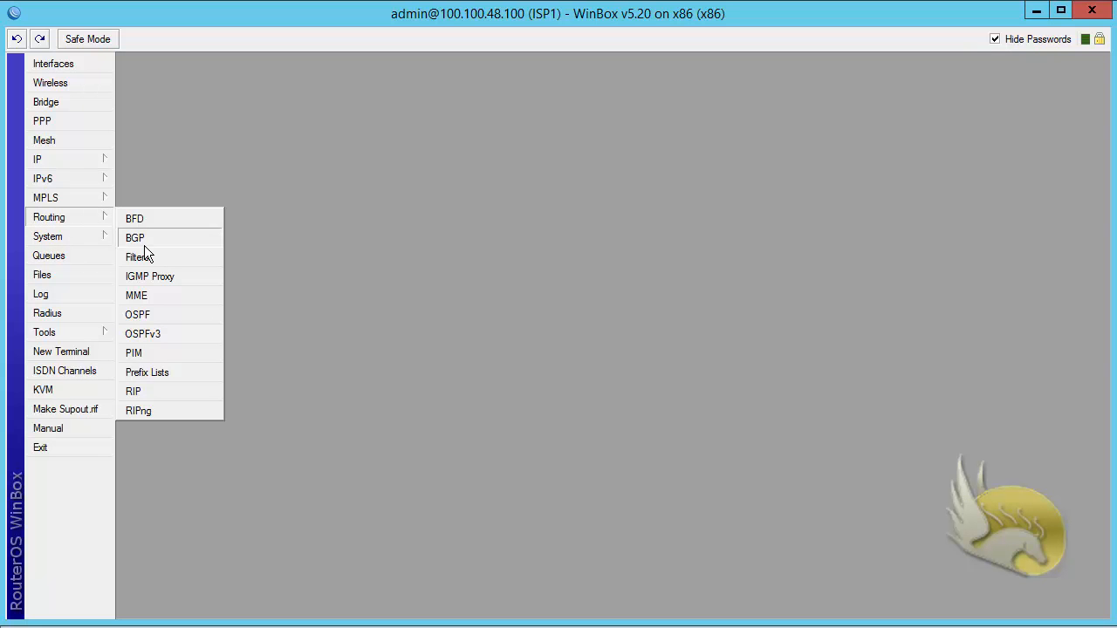
click(162, 312)
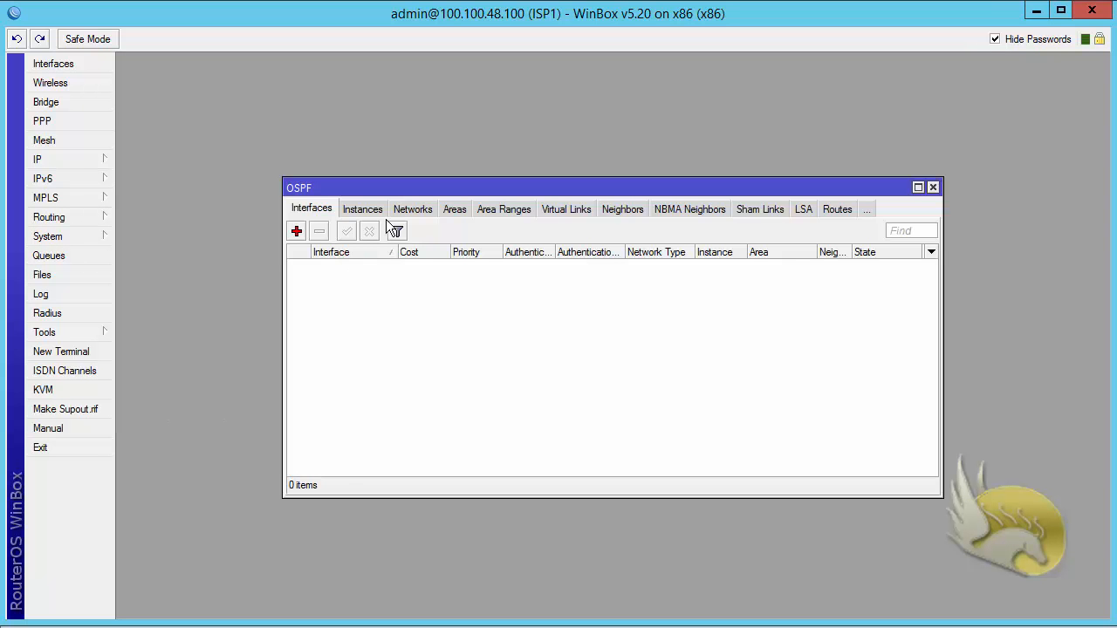
click(932, 188)
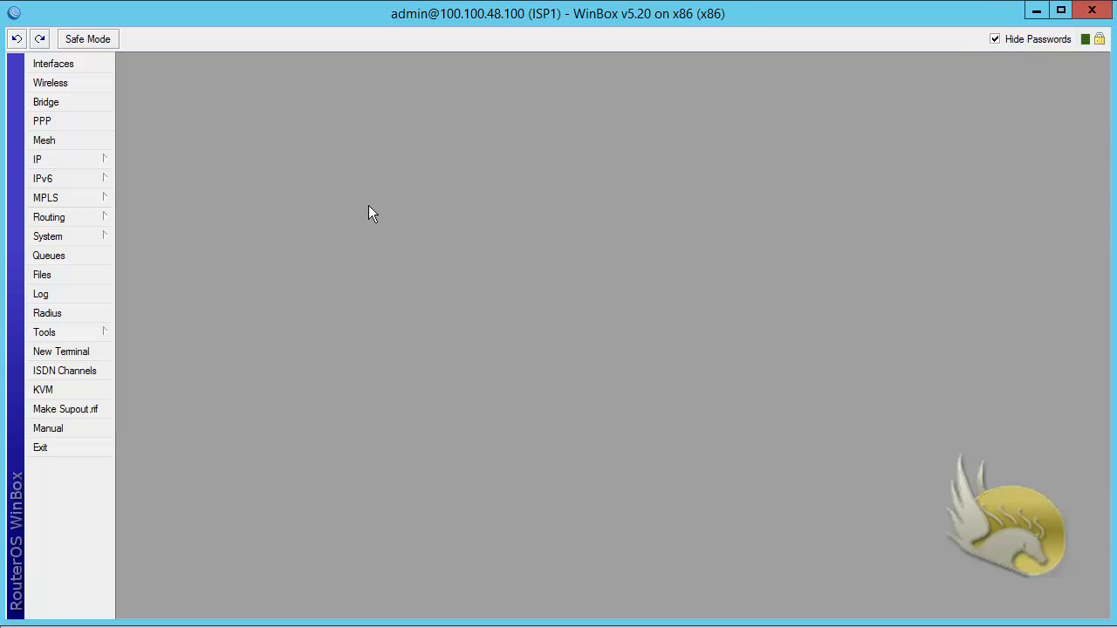
Step: In WinBox on ISP1, set the default BGP instance's AS to 100 and its router ID to 100.100.100.100
click(83, 218)
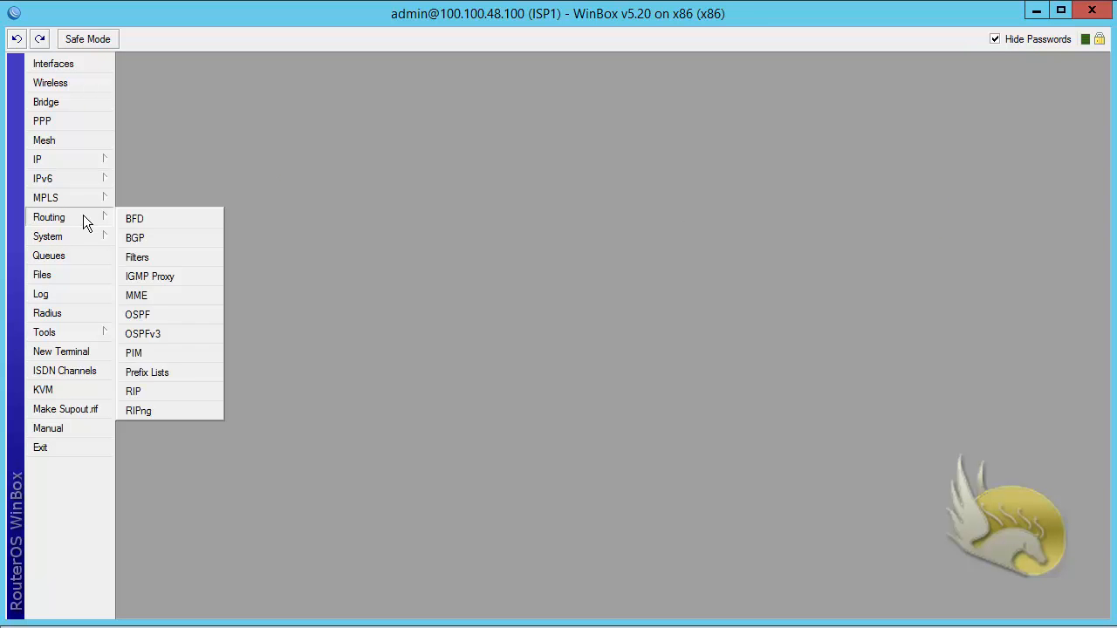
click(142, 241)
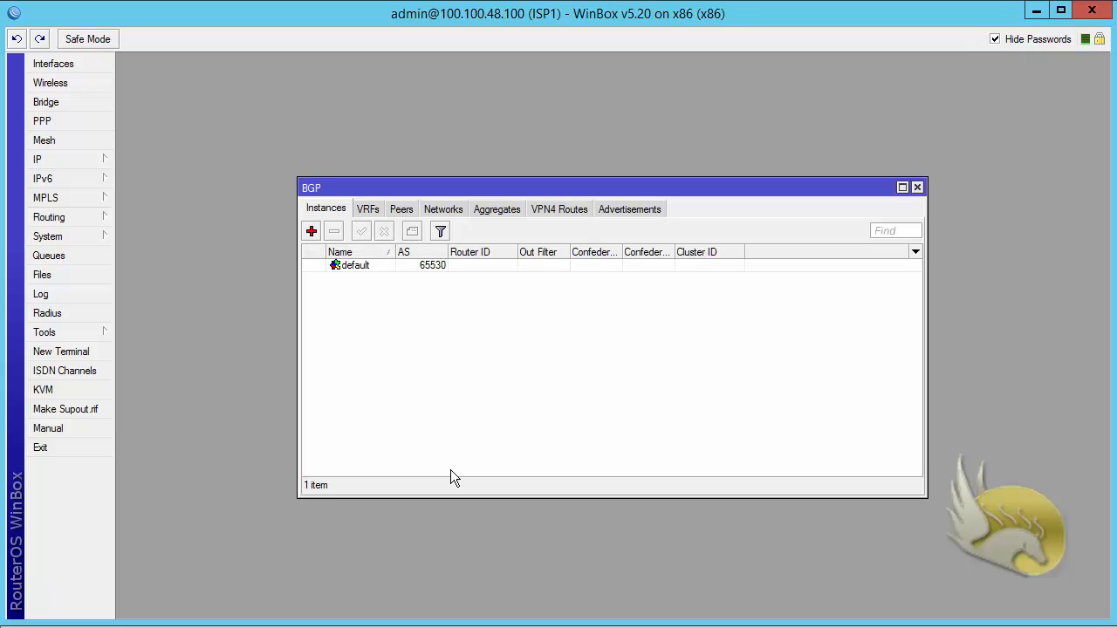
double_click(468, 189)
double_click(209, 141)
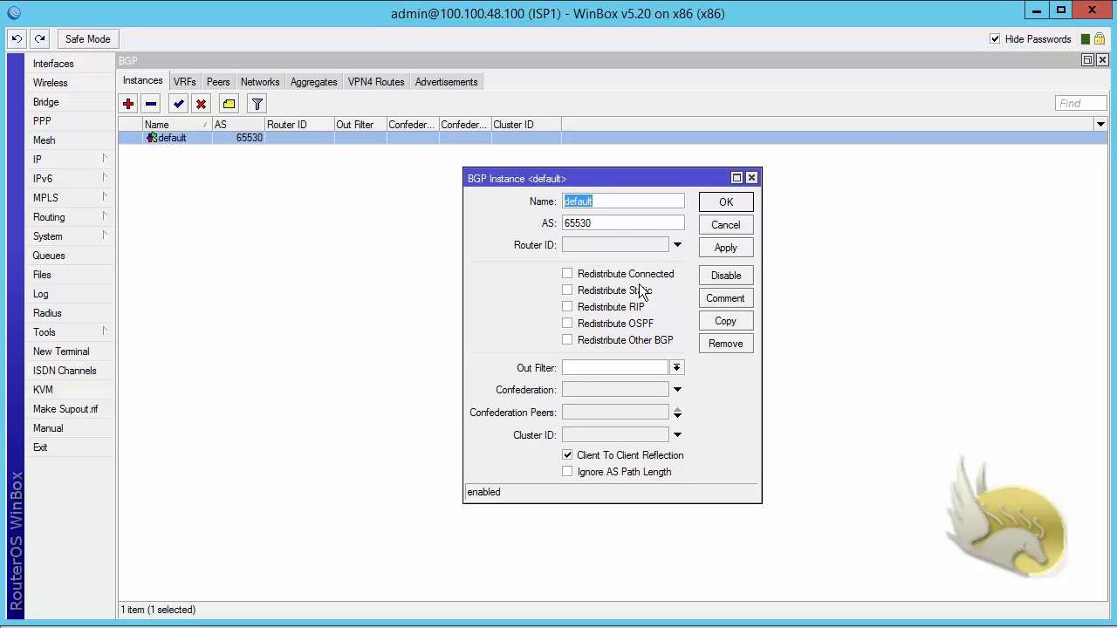
double_click(611, 224)
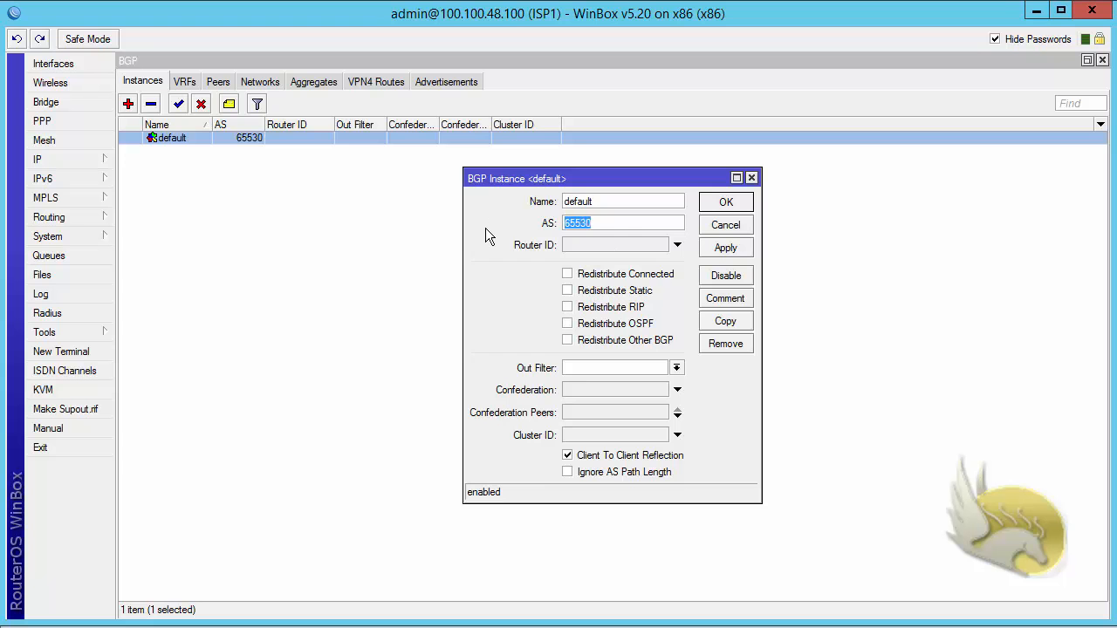
text(100)
click(585, 245)
text(1)
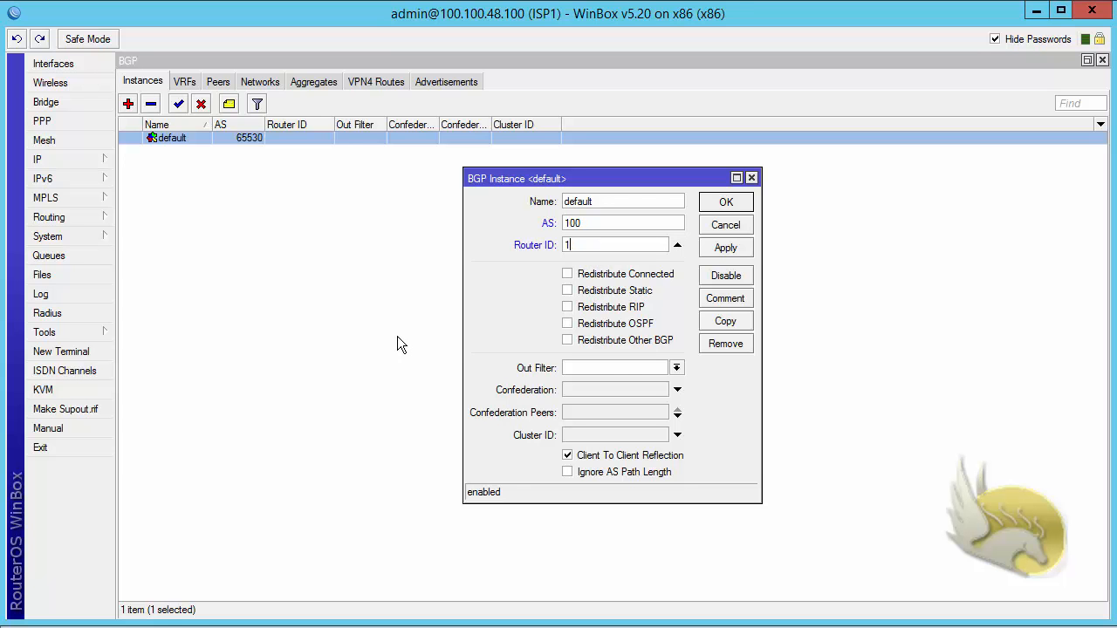
text(00.100.100.100)
click(727, 206)
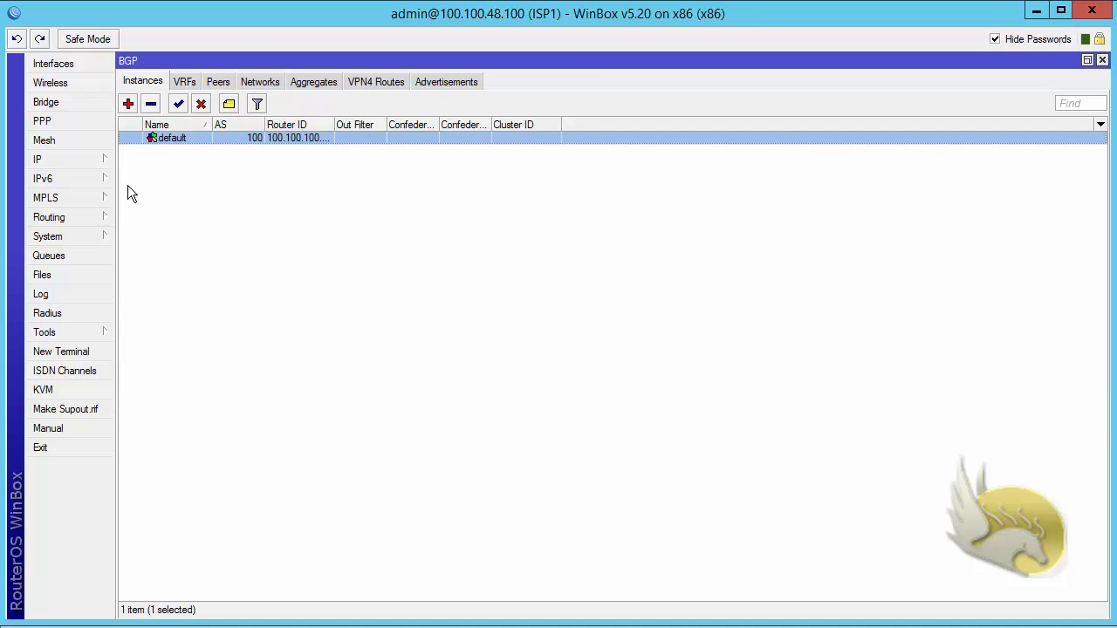
Step: Open the IP address list of ISP1
click(75, 162)
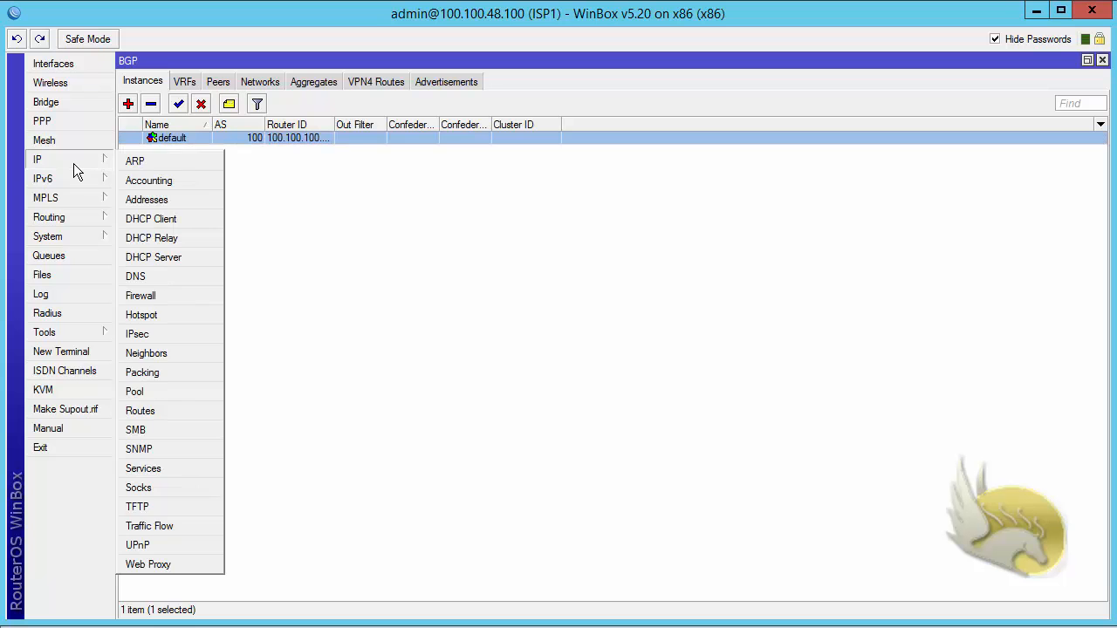
click(162, 201)
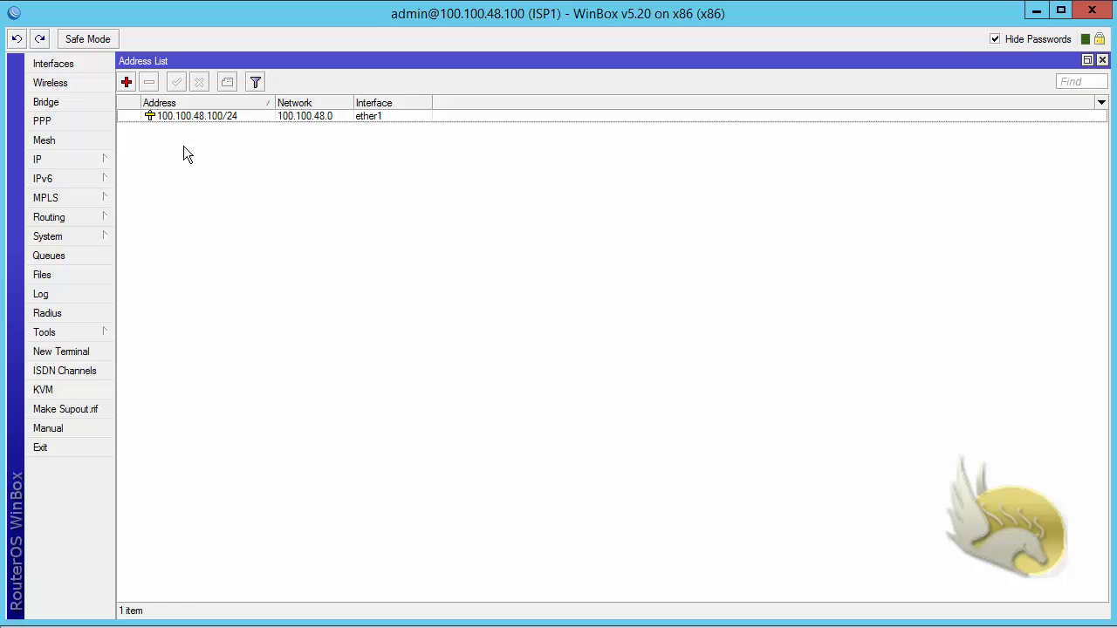
click(127, 82)
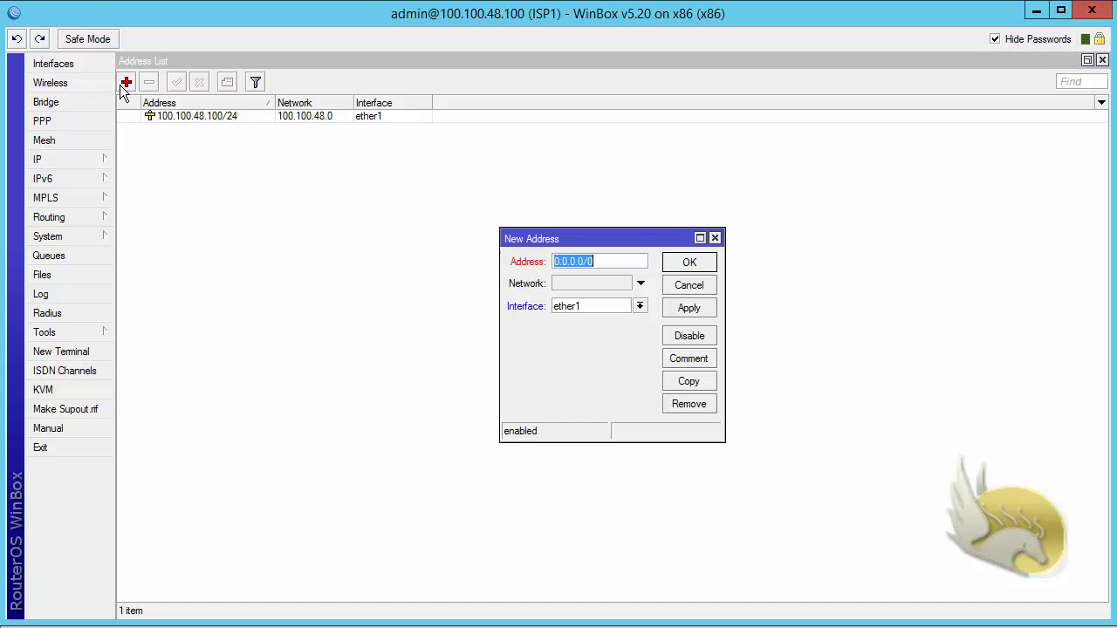
click(639, 306)
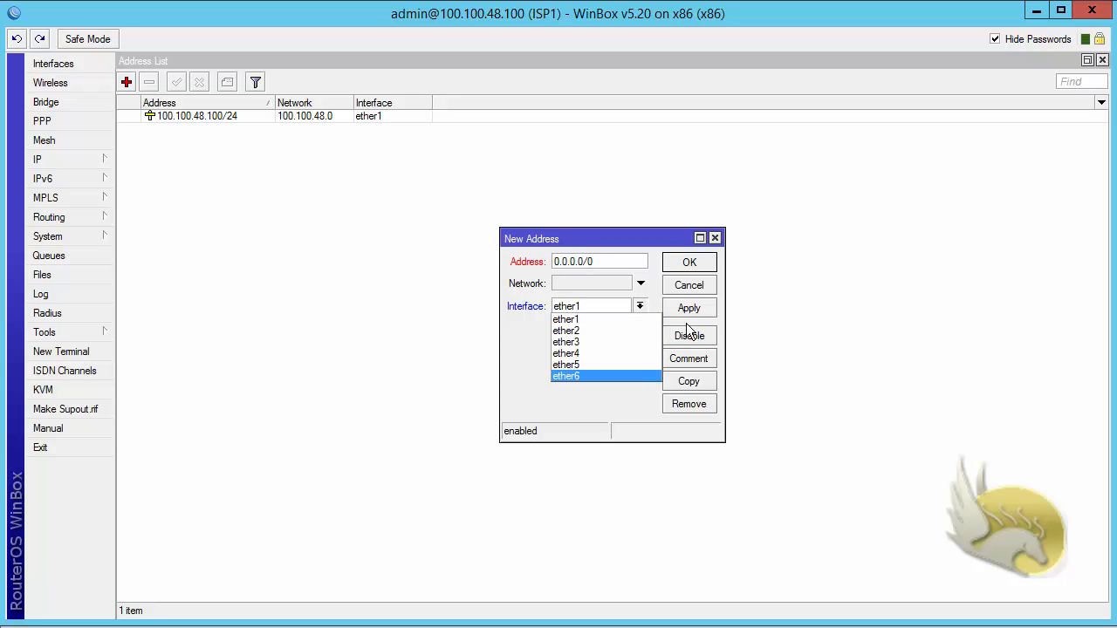
click(683, 287)
click(690, 290)
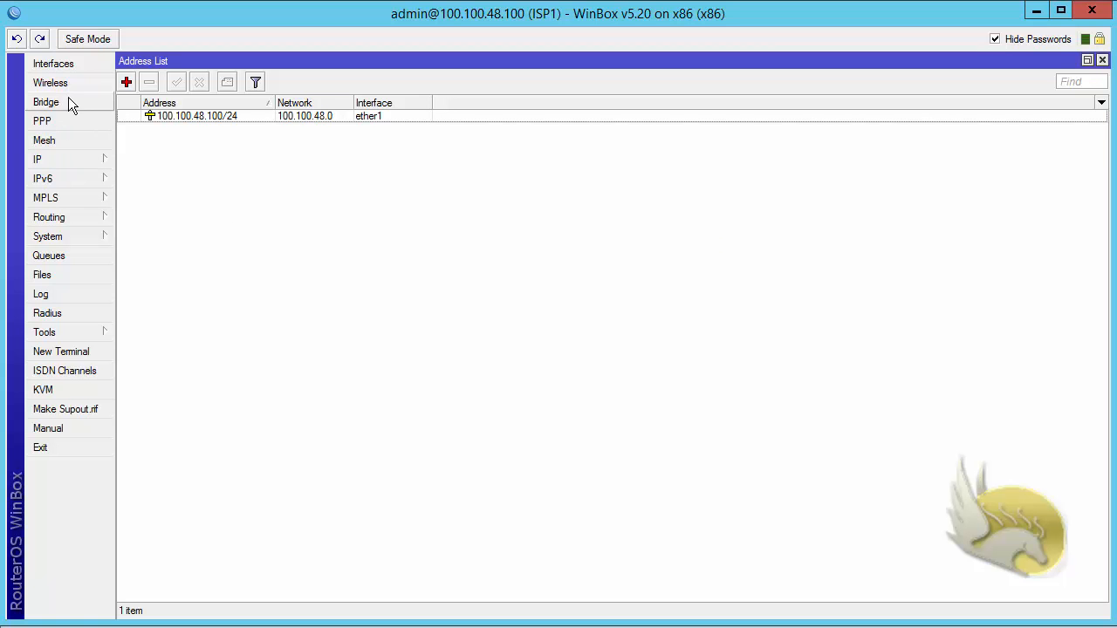
Step: Create a bridge interface named lo0 on ISP1 and close the interface list
click(72, 67)
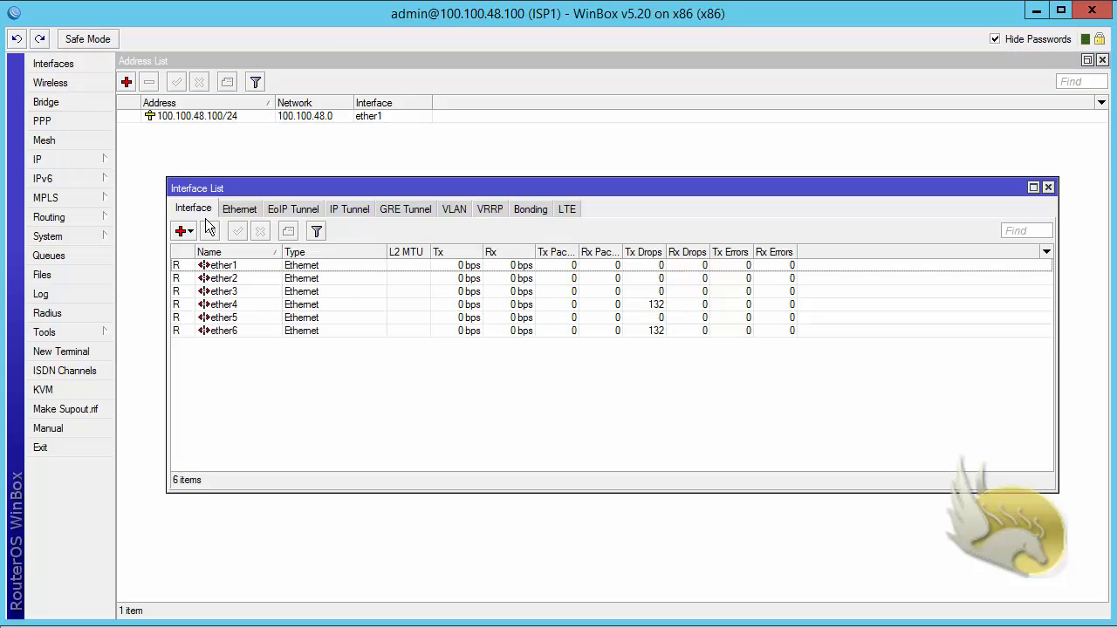
click(183, 232)
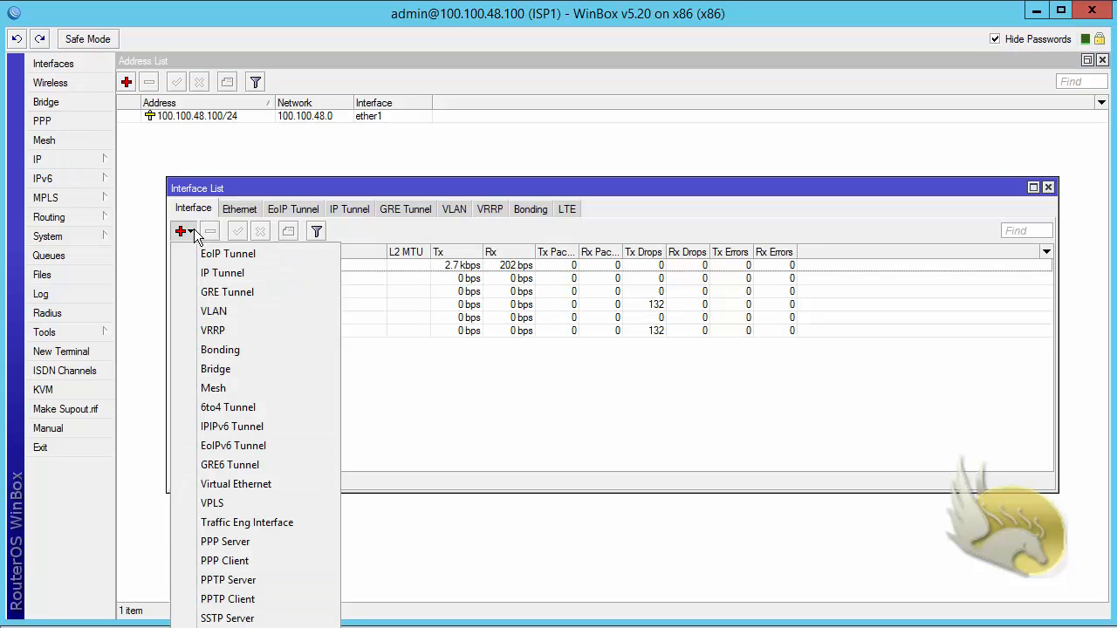
click(220, 369)
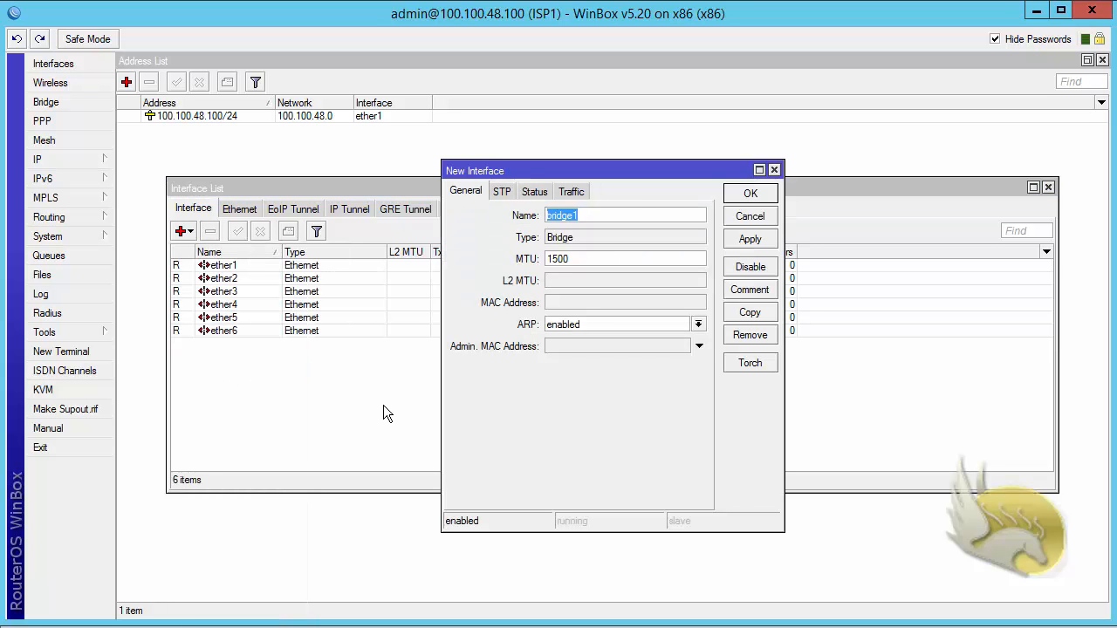
text(lo0)
click(751, 193)
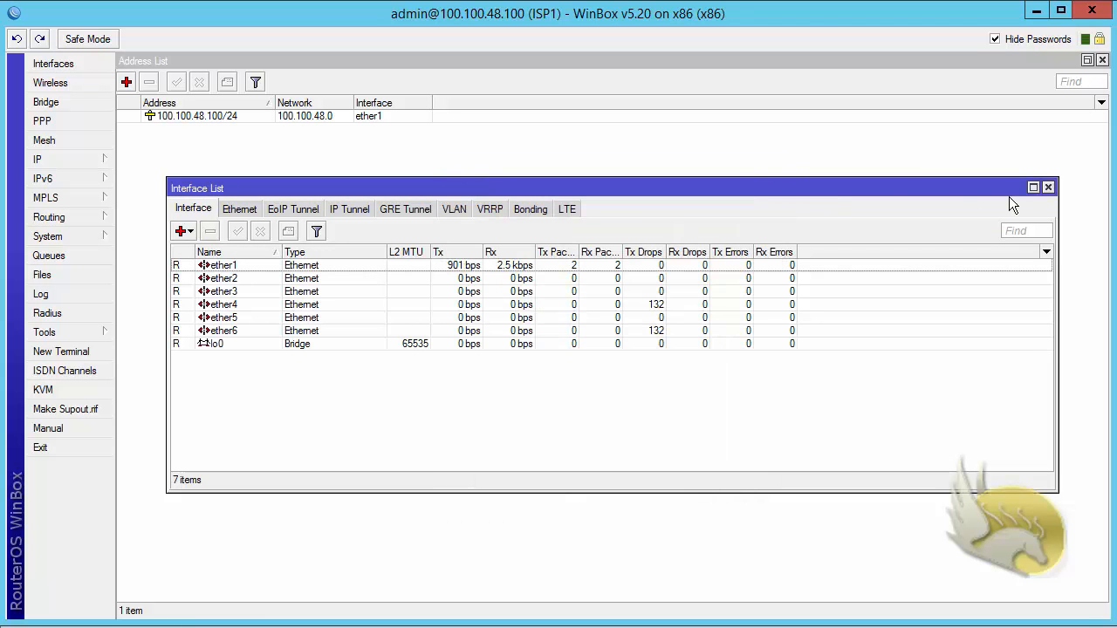
click(1048, 188)
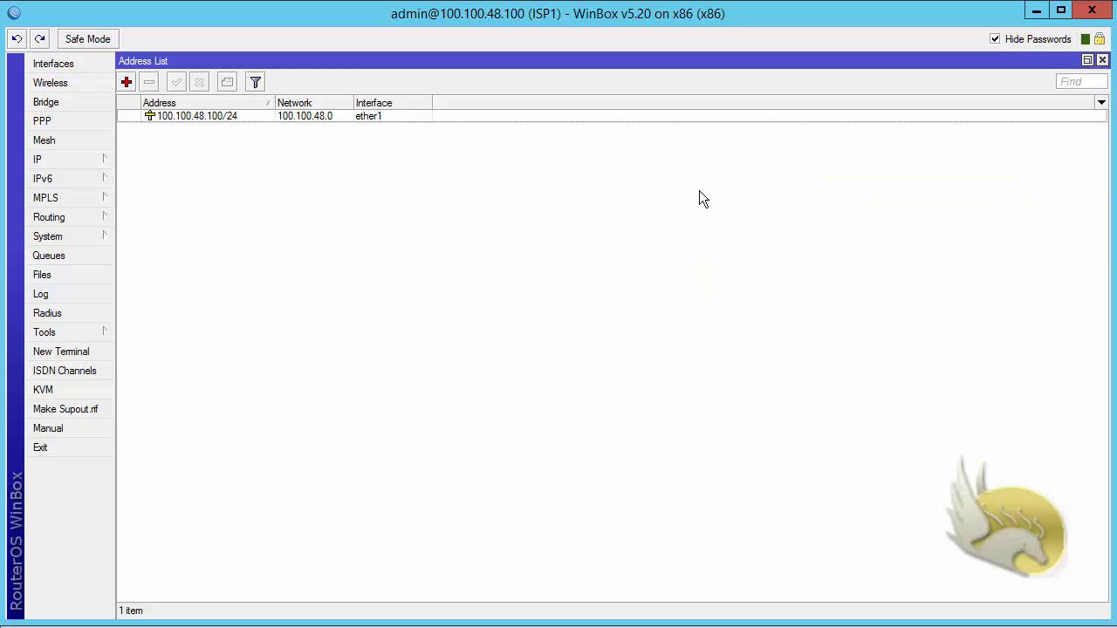
Step: Add the IP address 100.100.100.100 to interface lo0 and close the address list
click(126, 81)
text(100.)
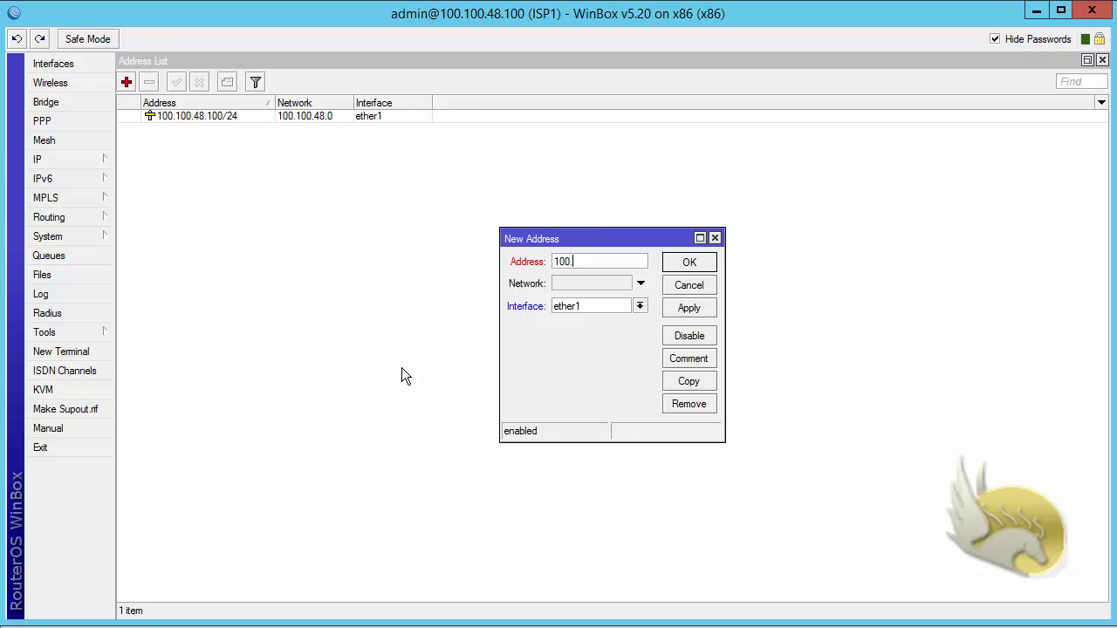
text(100.100.100)
click(640, 307)
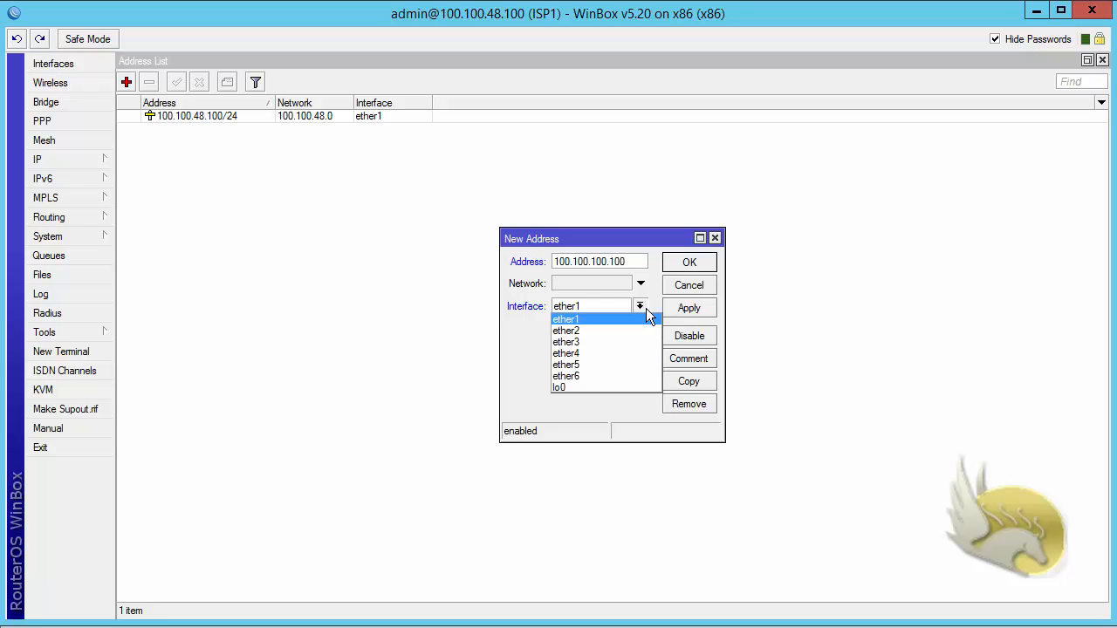
click(616, 386)
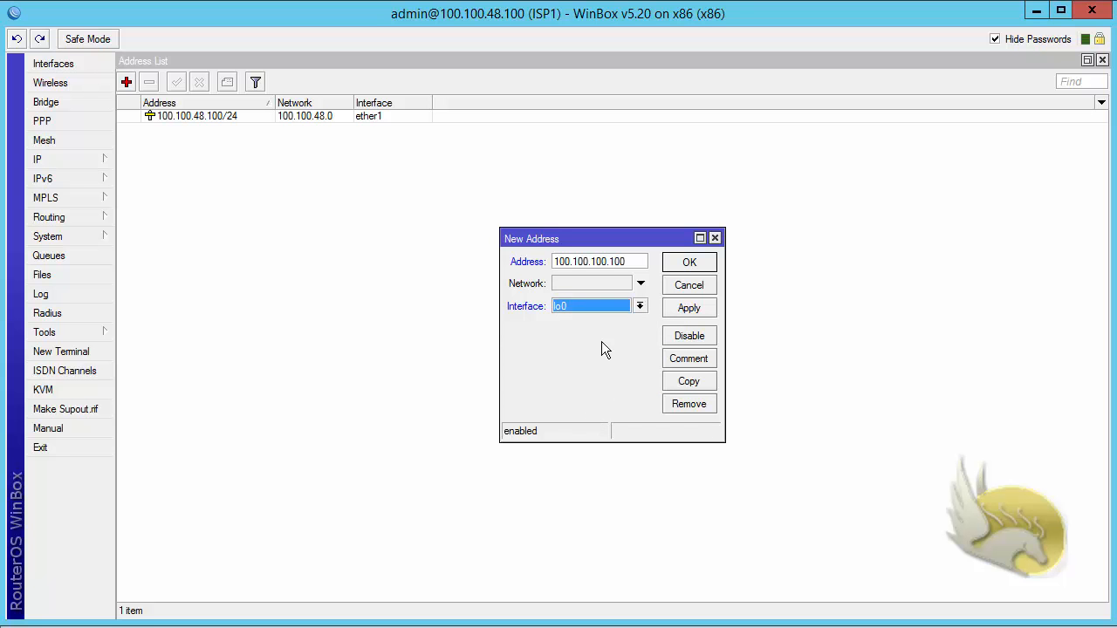
click(679, 264)
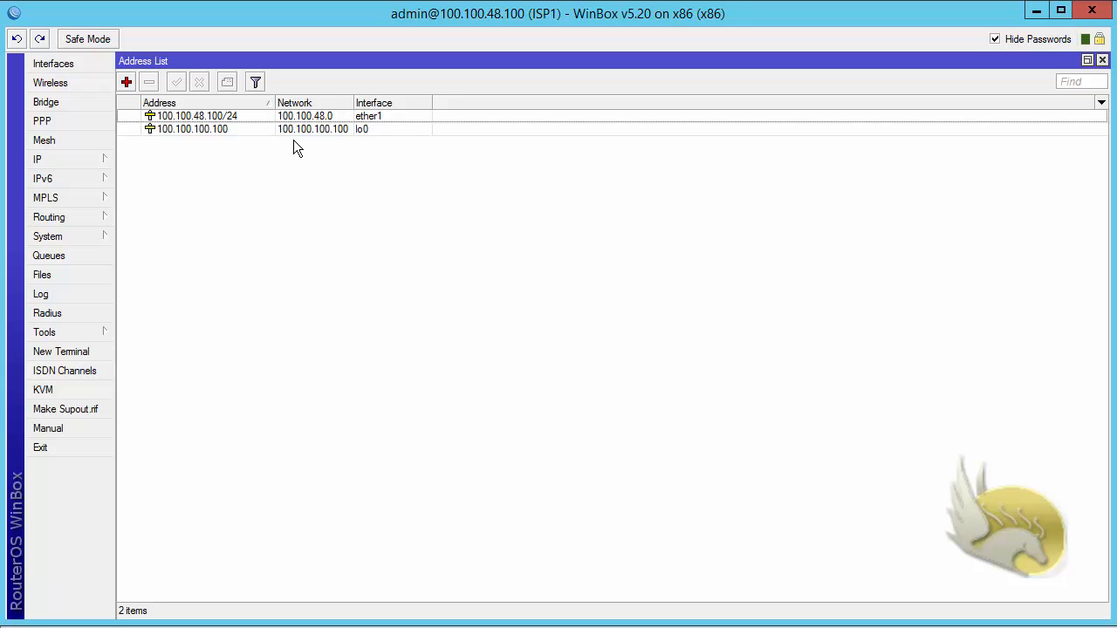
click(1103, 59)
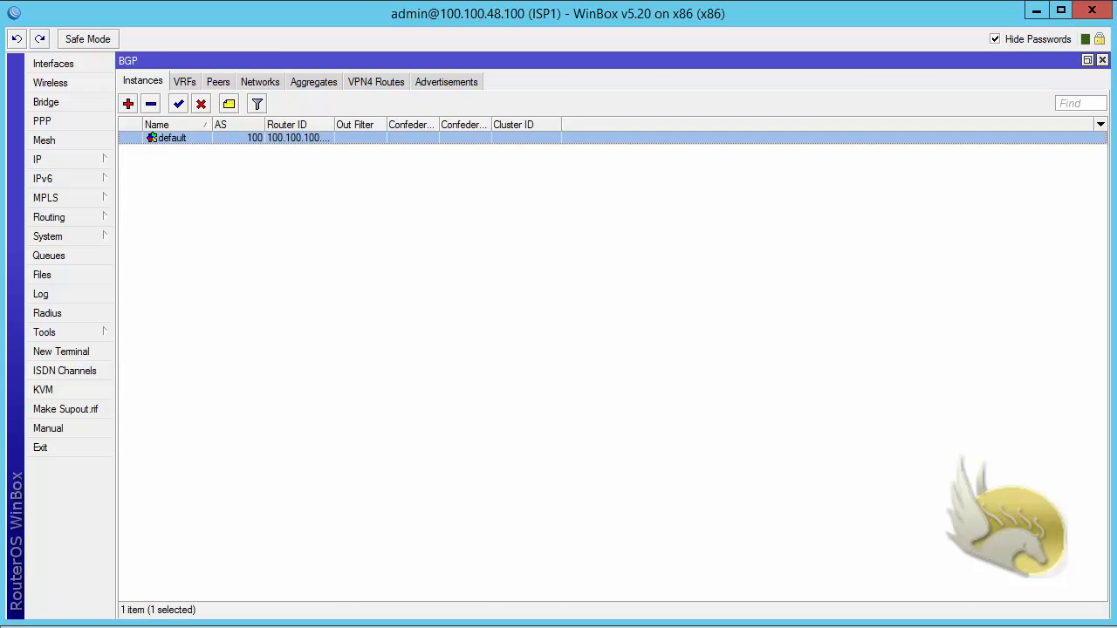
click(899, 626)
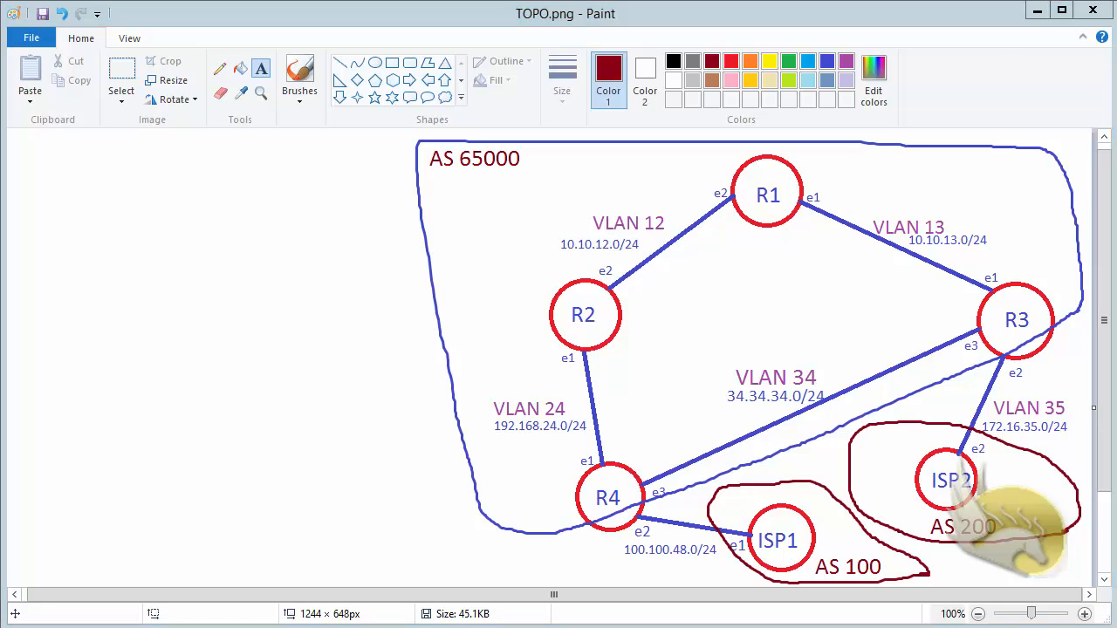
key(alt+Tab)
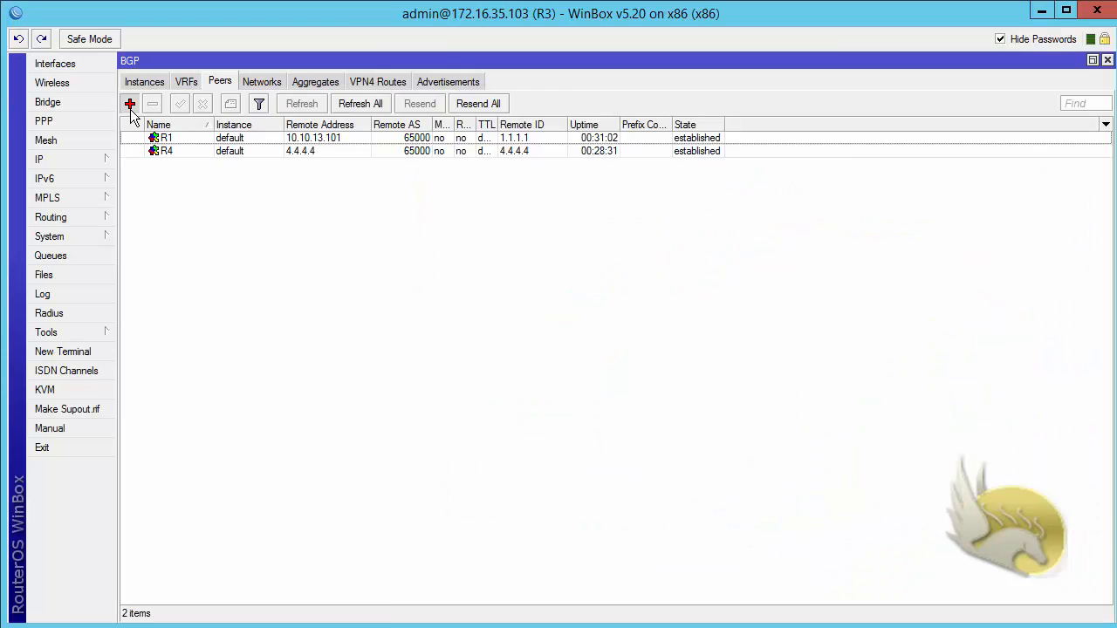
click(130, 105)
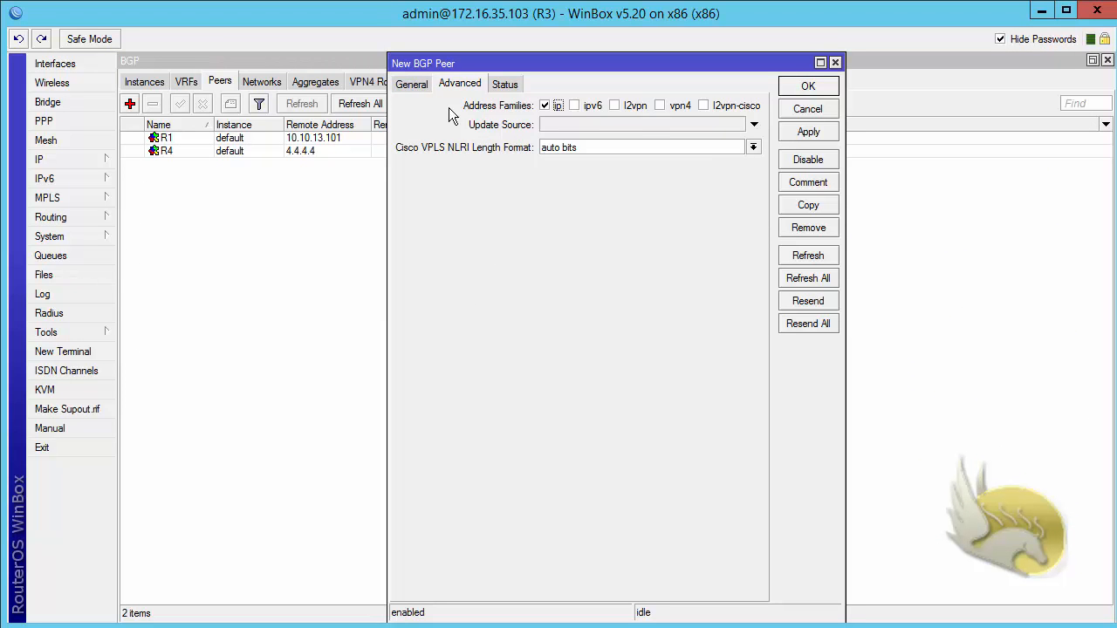
click(412, 85)
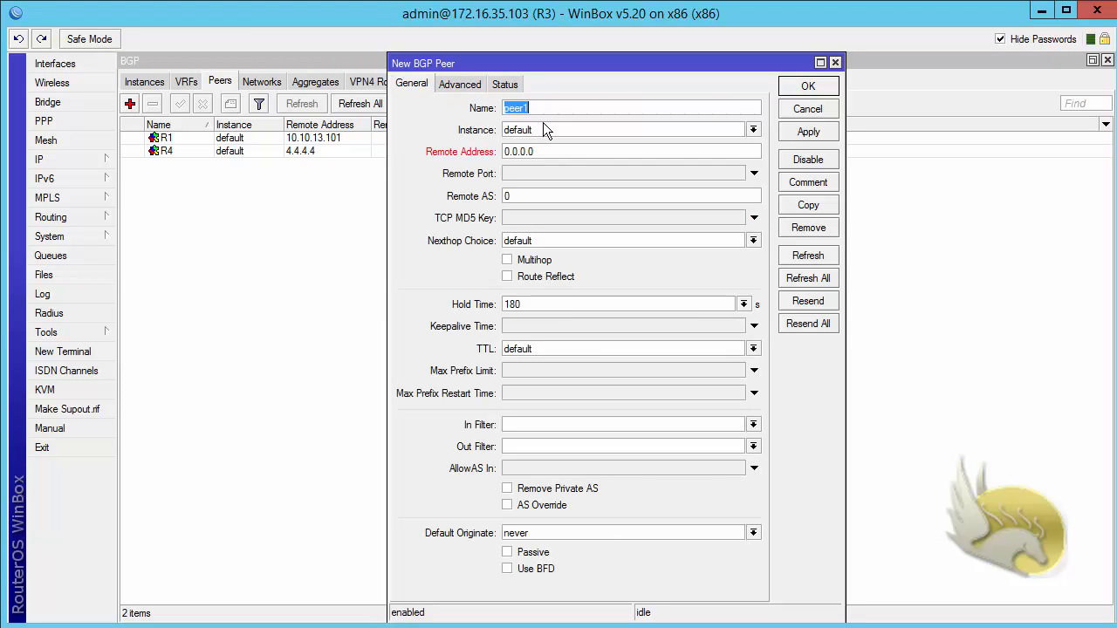
text(ISPP)
click(796, 113)
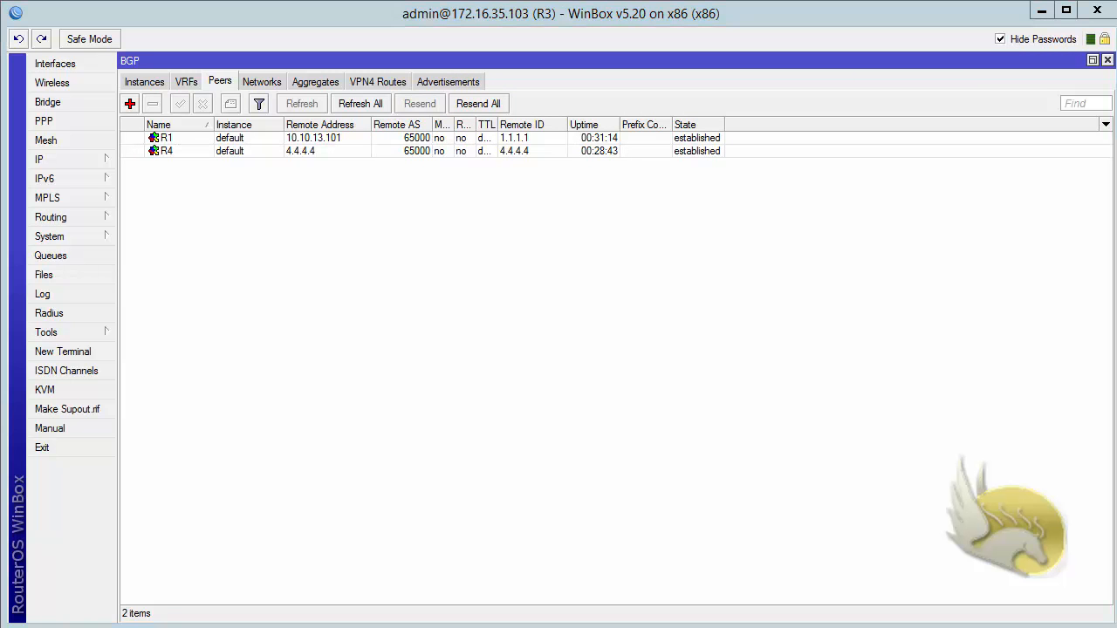
Step: In the R4 WinBox session, define a new BGP peer named ISP1 with remote address 100.100.48.100 and remote AS 100
key(alt+Tab)
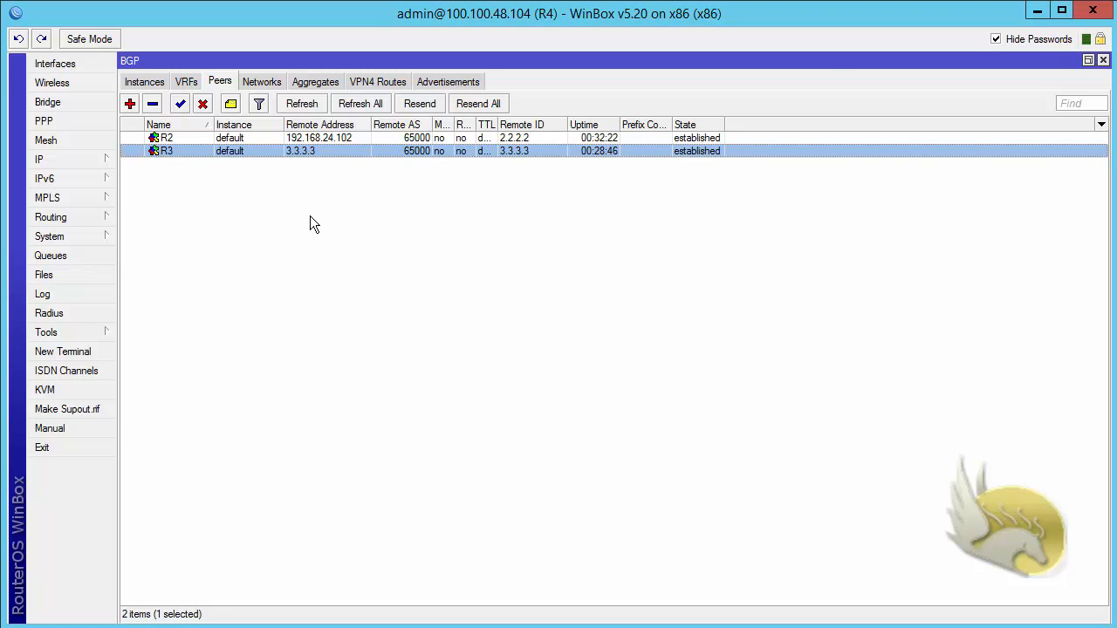
click(129, 104)
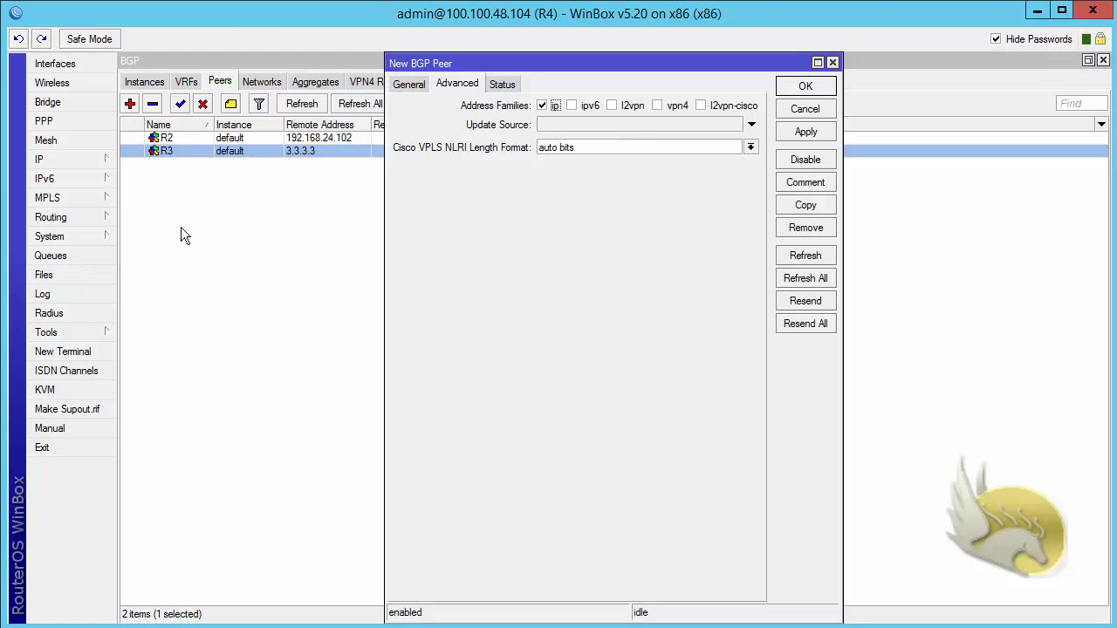
click(398, 87)
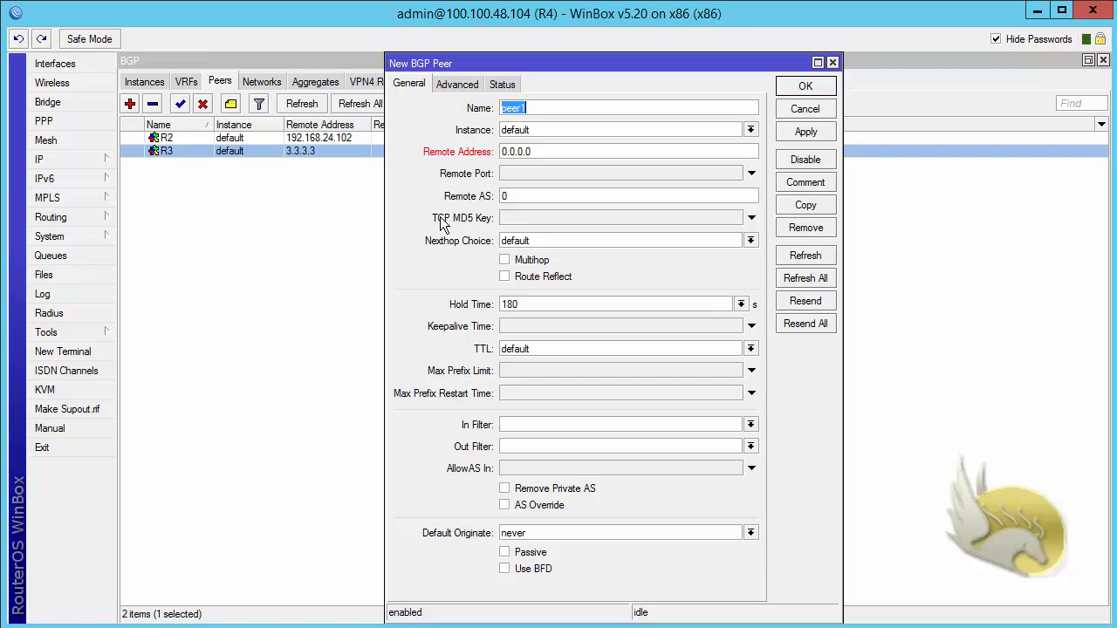
text(ISP1)
drag(546, 154, 404, 151)
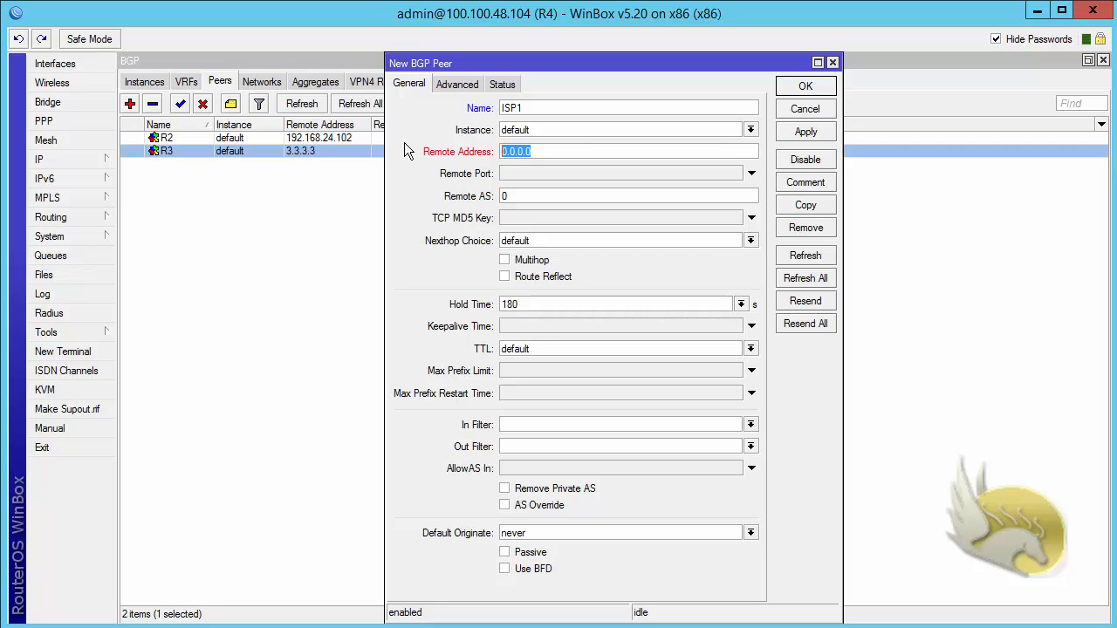
text(100.100)
text(8.100)
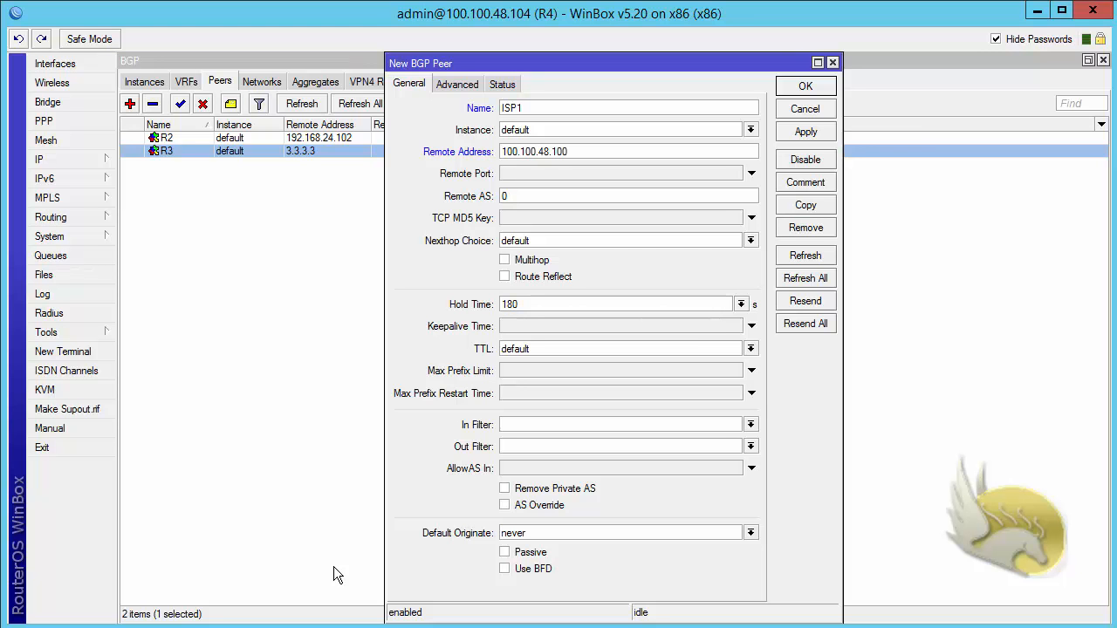
key(Tab)
key(Tab)
text(100)
Step: Check the new ISP1 peer's advanced settings and the topology drawing, and save the peer on R4
click(442, 85)
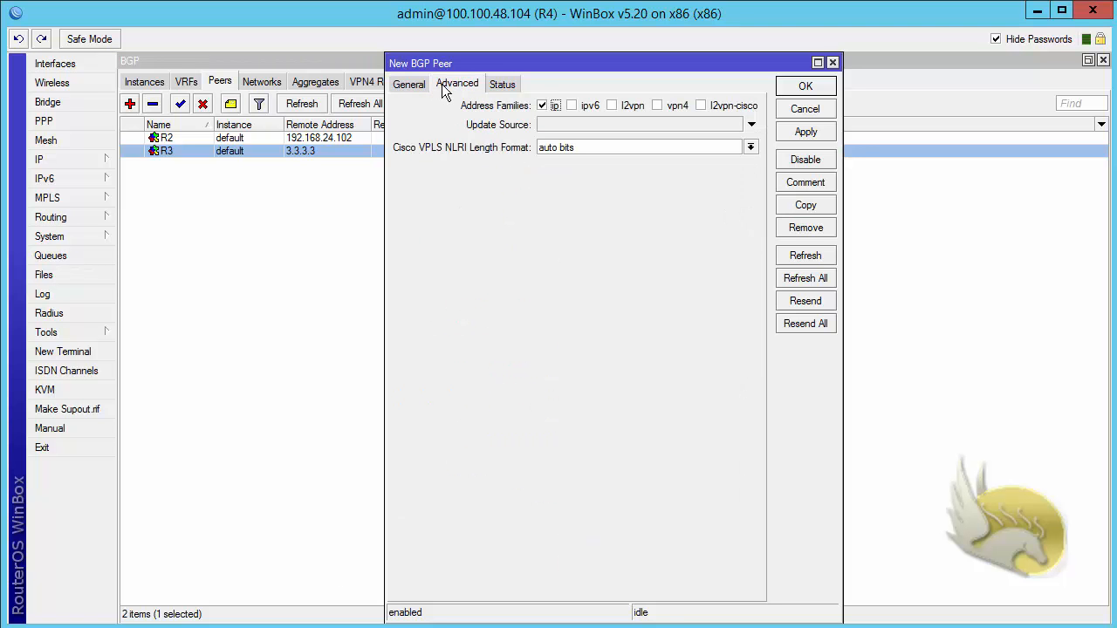
click(394, 88)
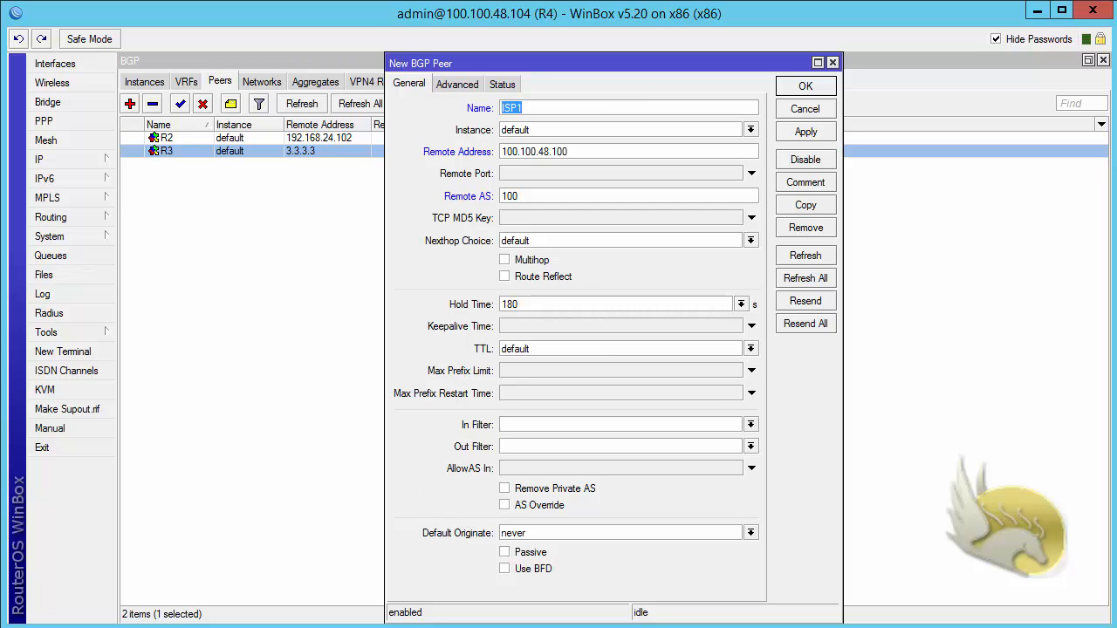
key(alt+Tab)
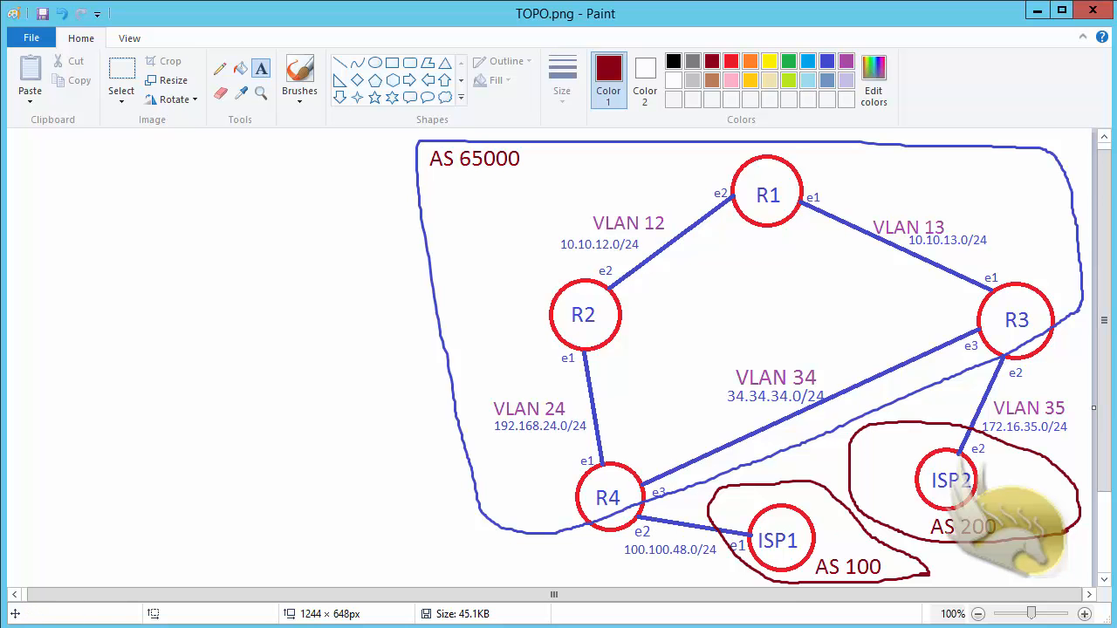
key(alt+Tab)
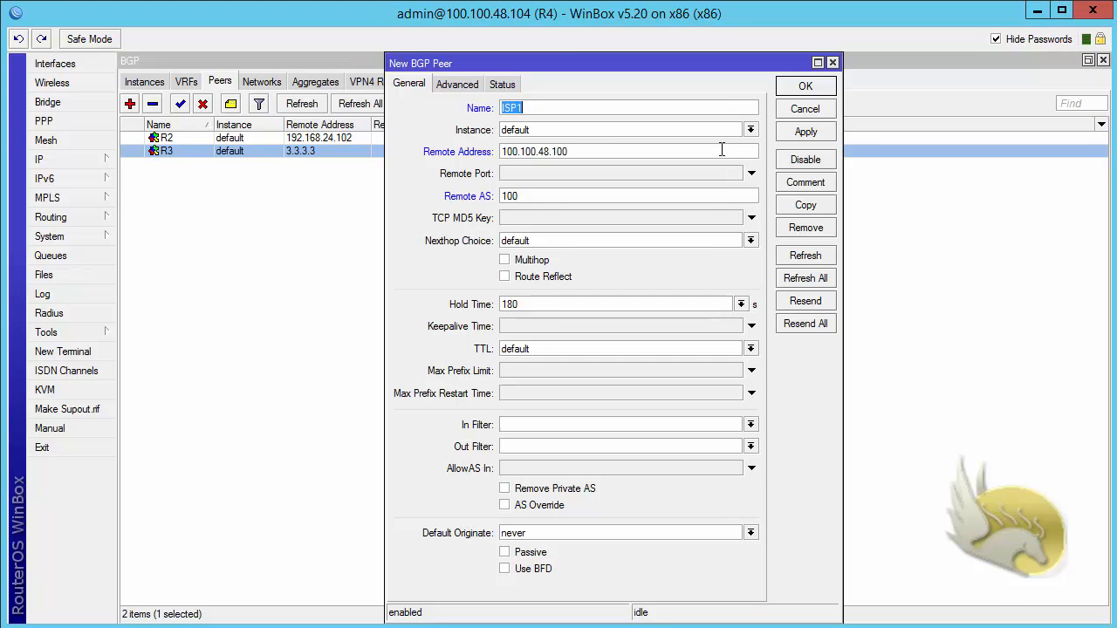
click(803, 89)
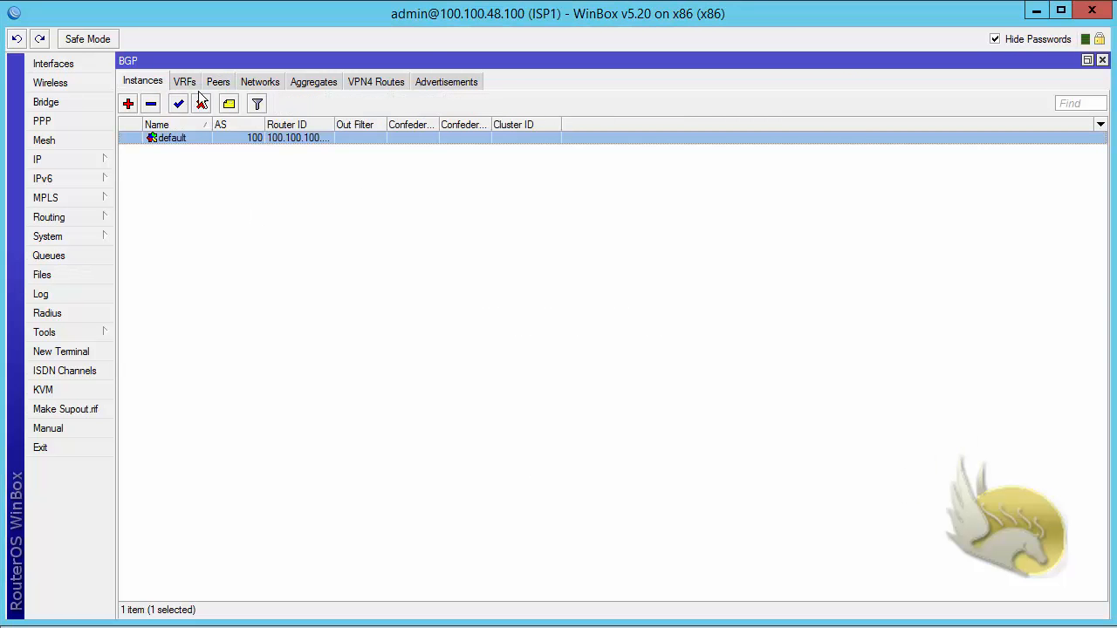
Step: On ISP1, add a BGP peer named R4 with remote address 100.100.48.104 and remote AS 65000, and switch to the ISP2 session
click(222, 84)
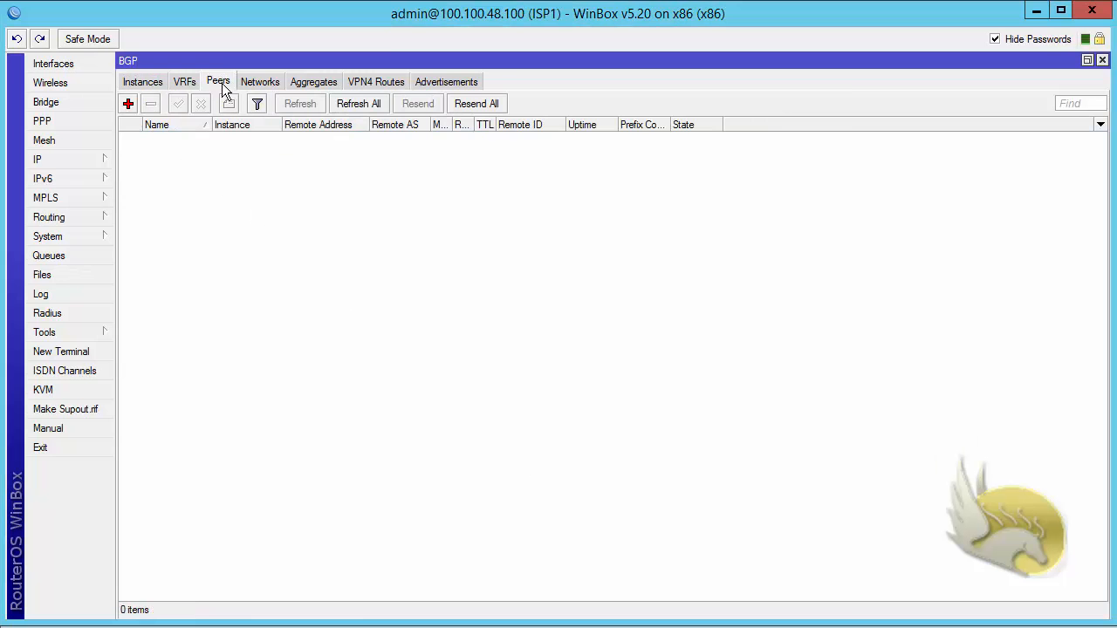
click(127, 104)
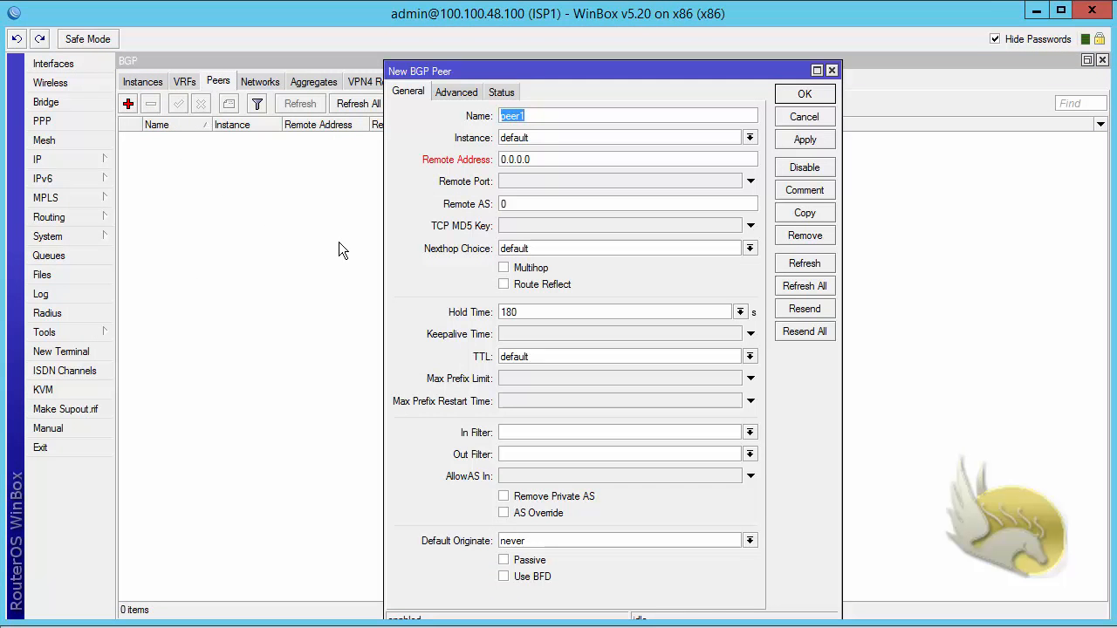
text(R4)
click(549, 160)
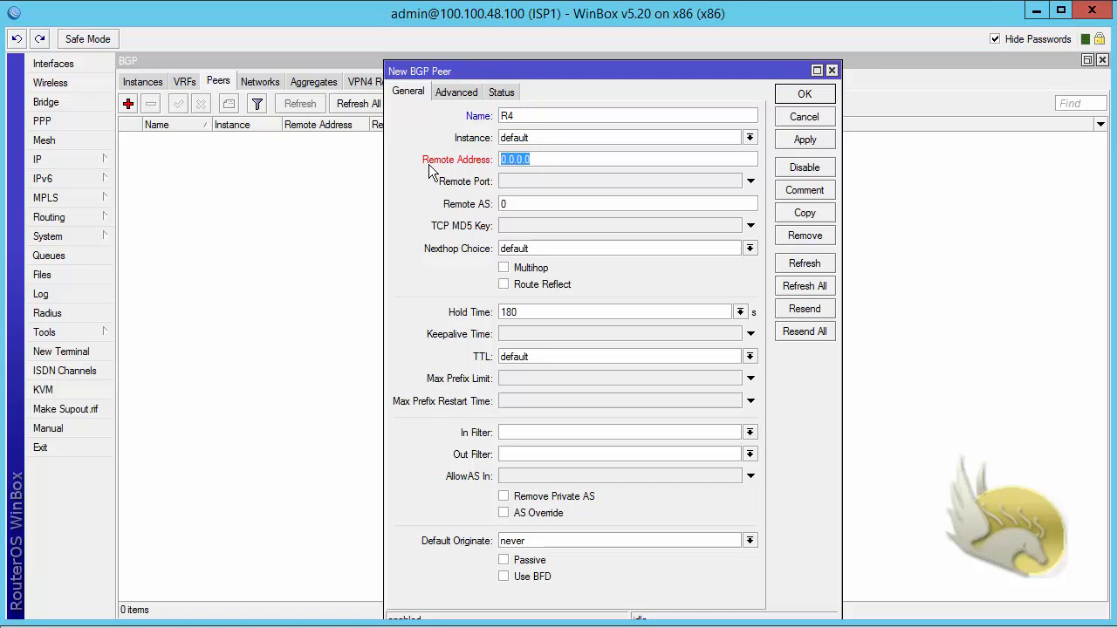
text(100.100.48.104)
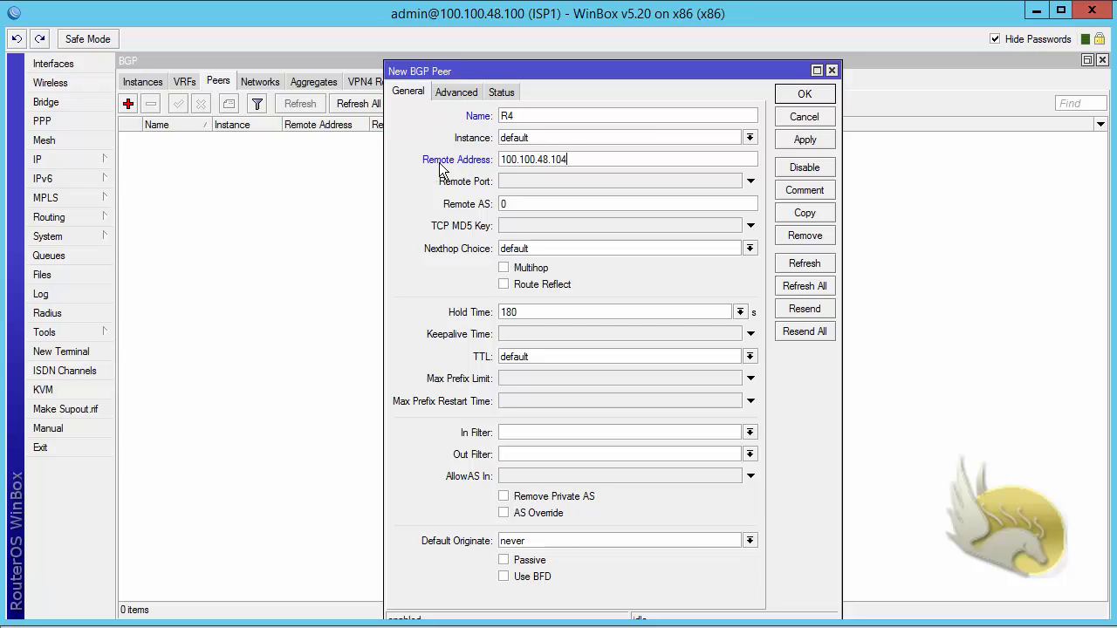
key(Tab)
key(Tab)
text(65000)
click(796, 96)
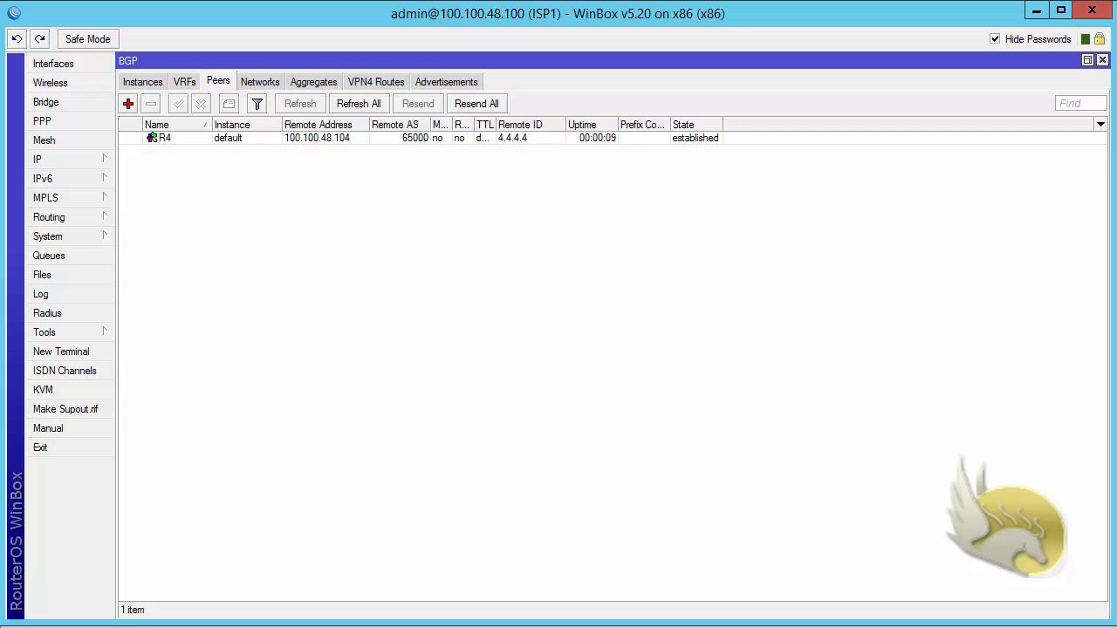
key(alt+Tab)
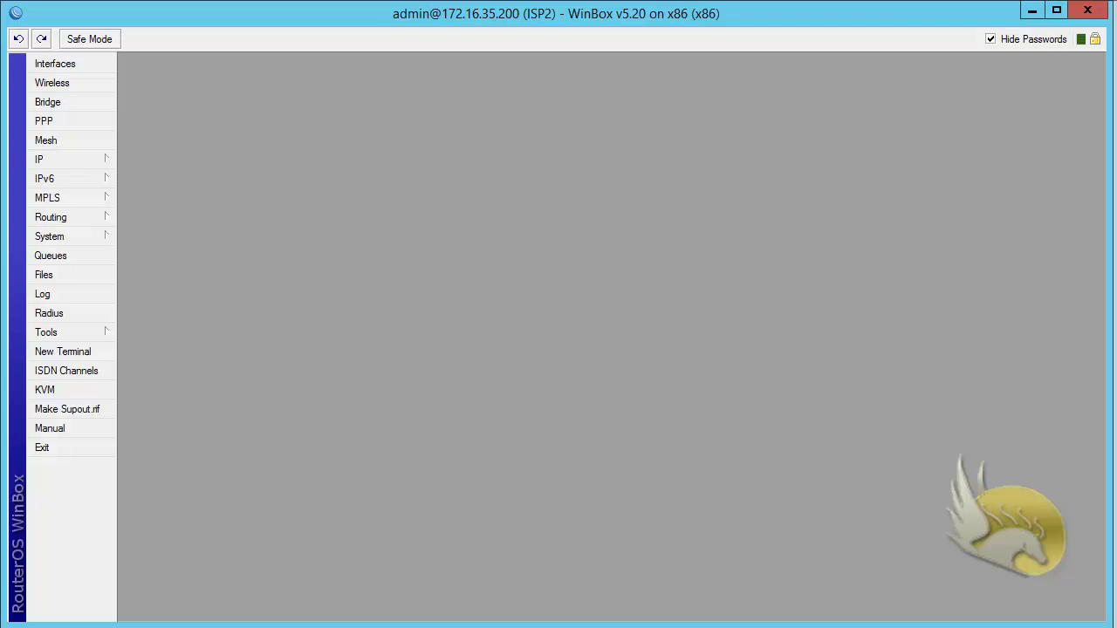
click(64, 215)
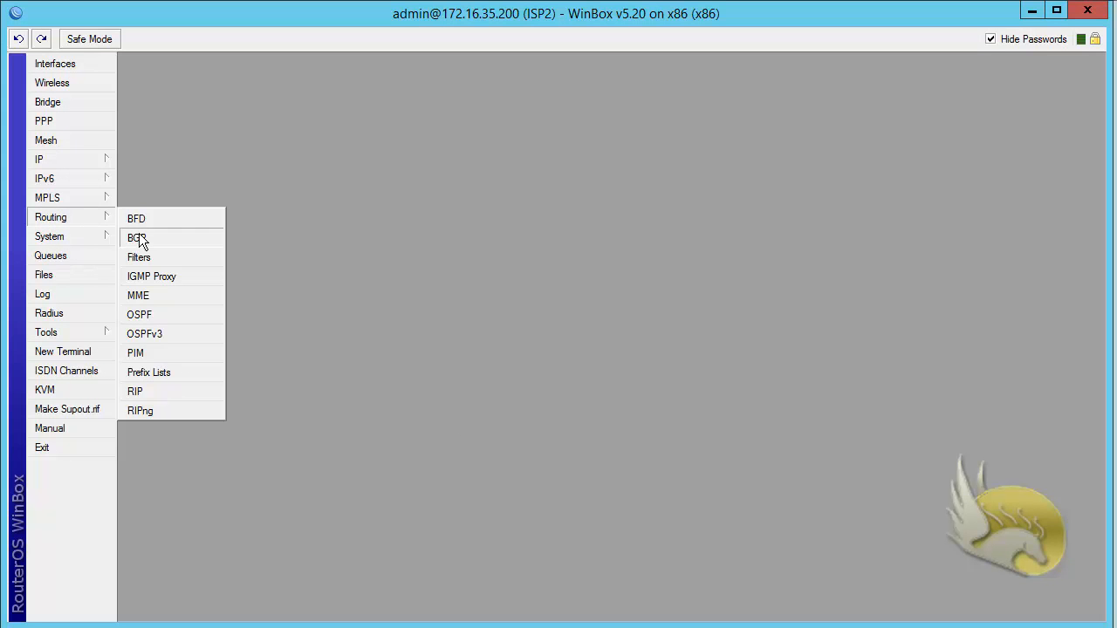
click(163, 314)
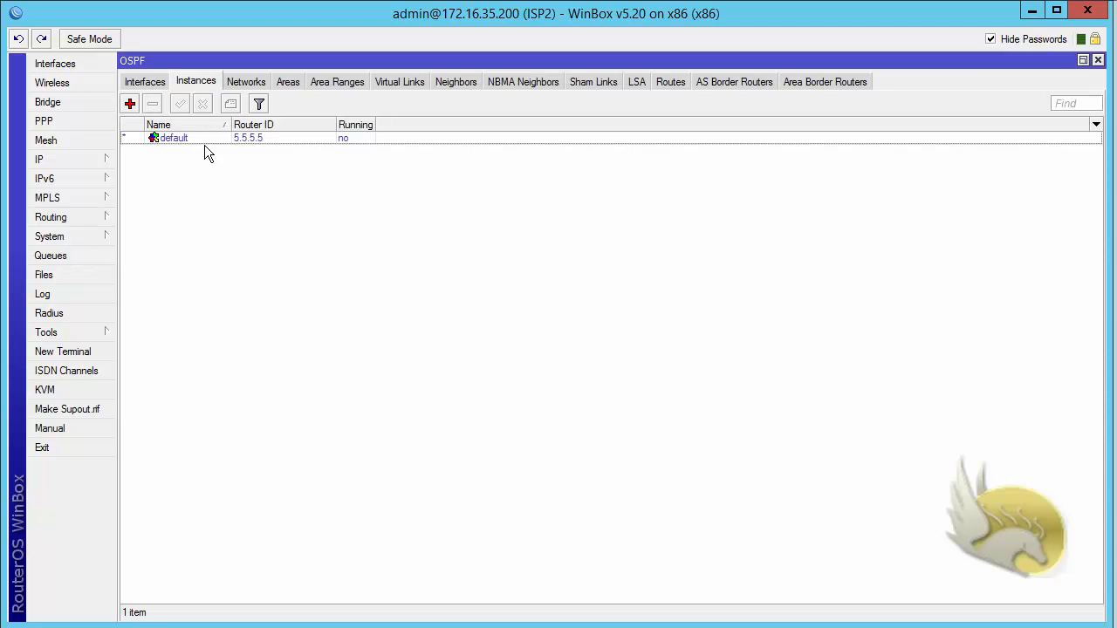
click(1098, 60)
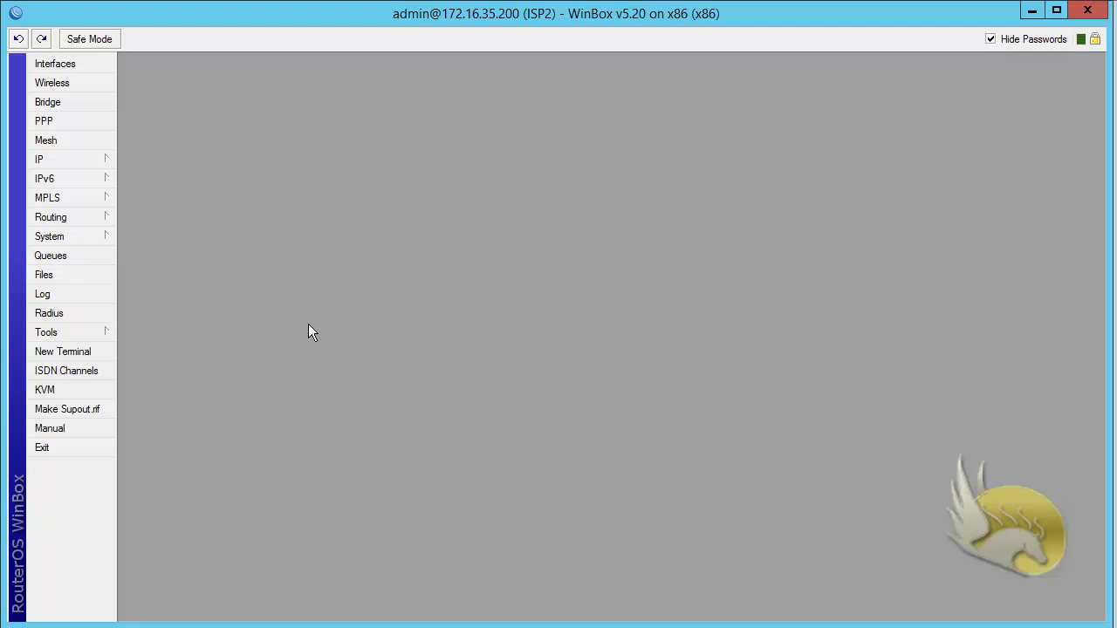
Step: Open the BGP settings of ISP2 and maximize their window
click(70, 217)
click(135, 235)
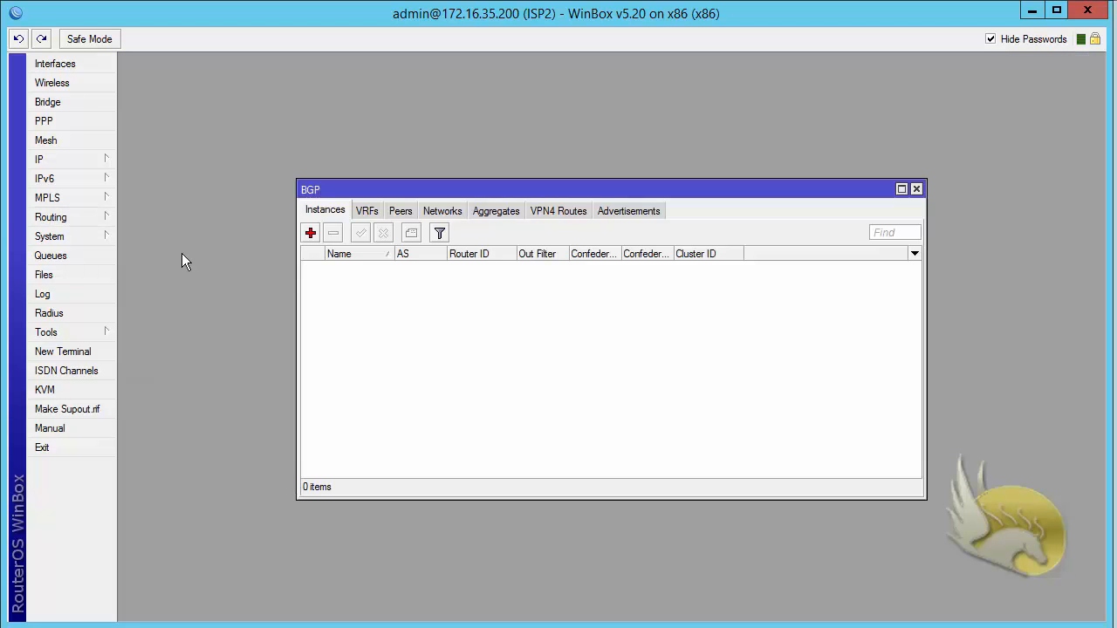
double_click(362, 189)
Step: Set the default BGP instance to AS 200 and router ID 200.200.200.200, copying the ID, and widen the Router ID column
double_click(229, 138)
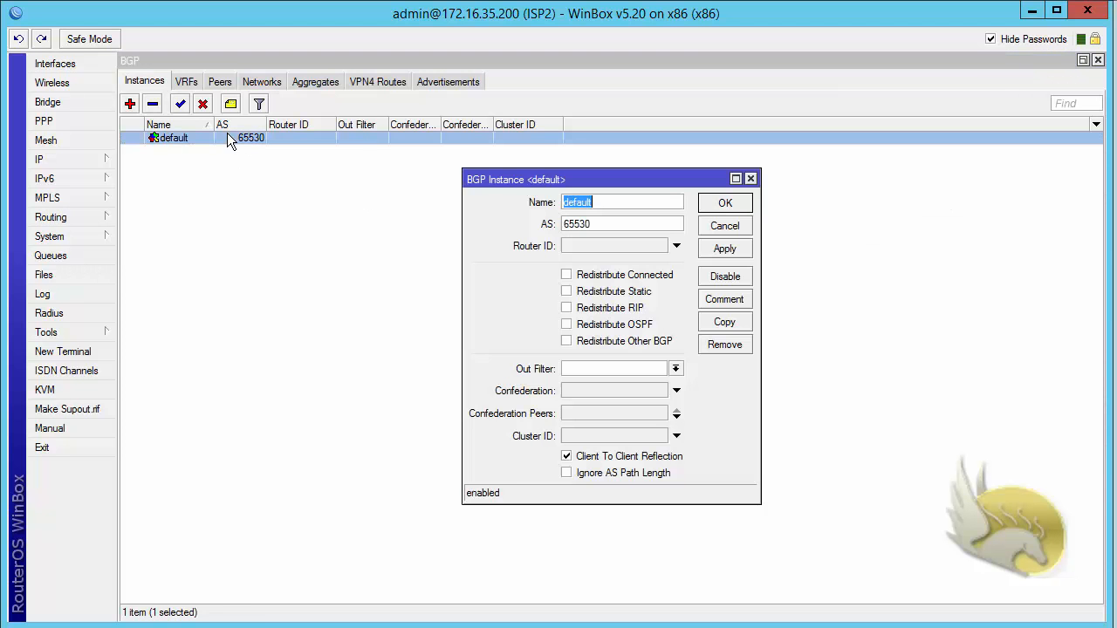
drag(673, 225, 522, 229)
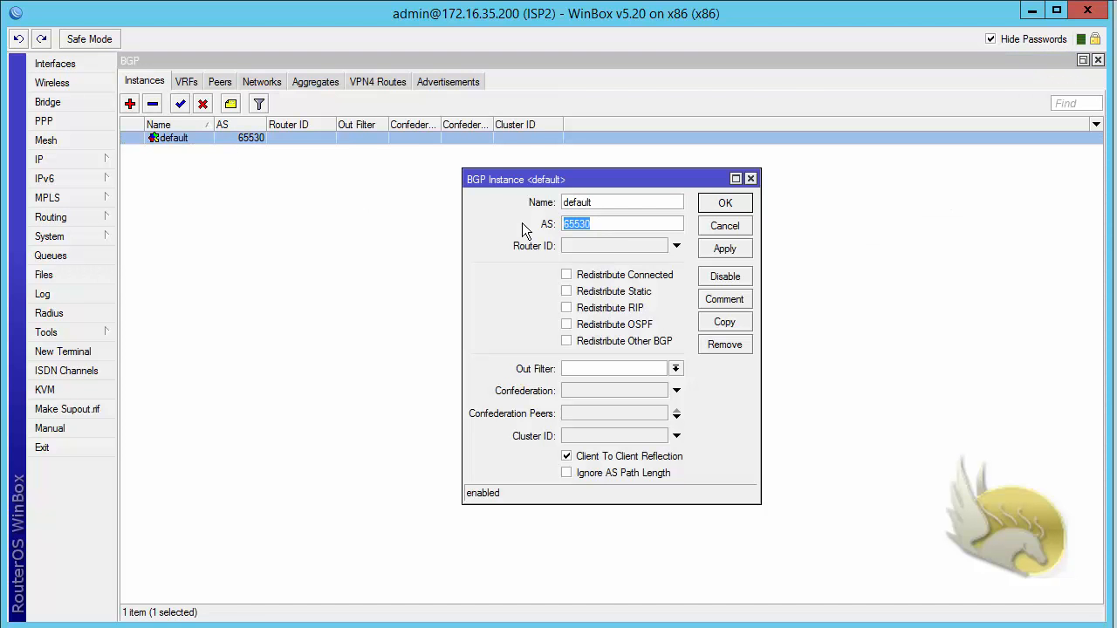
text(200)
key(Tab)
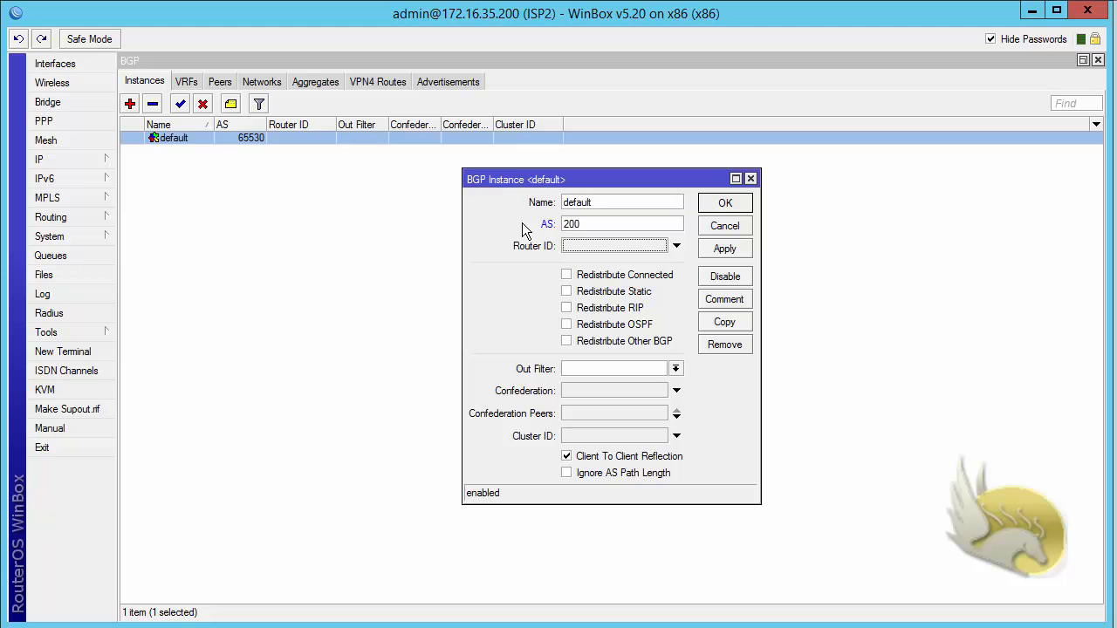
text(200.2)
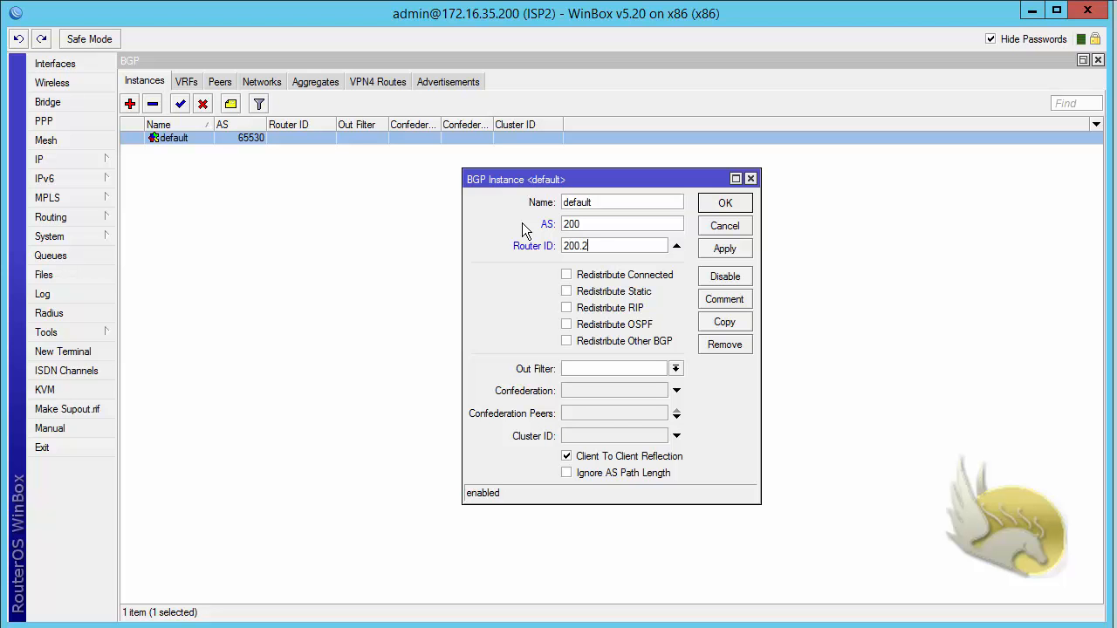
text(00.200.200)
drag(647, 248, 538, 246)
key(ctrl+c)
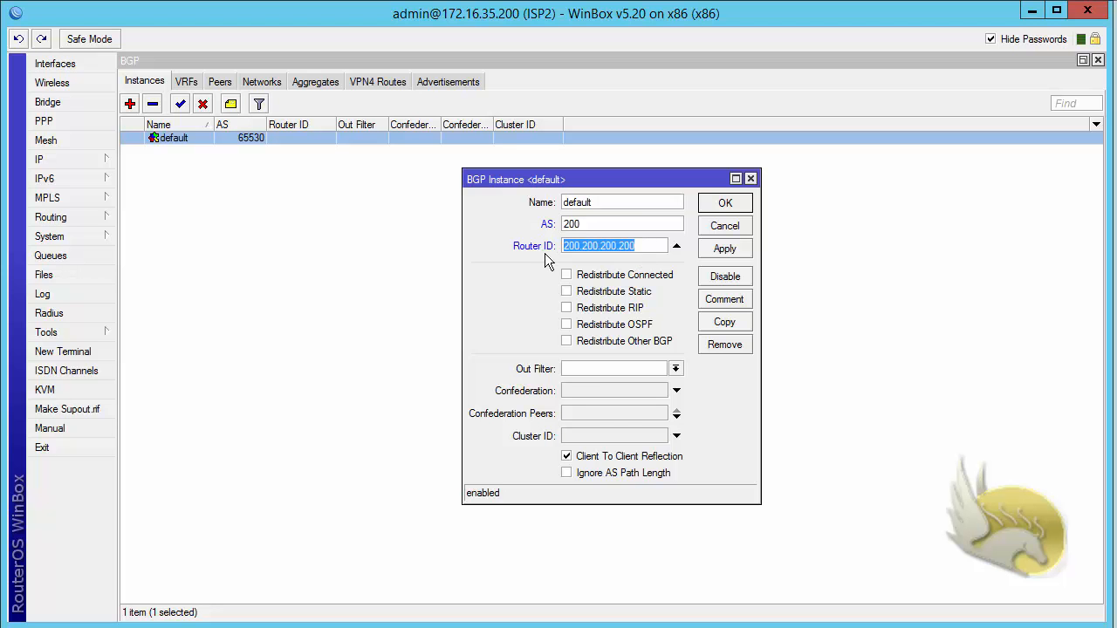
click(712, 206)
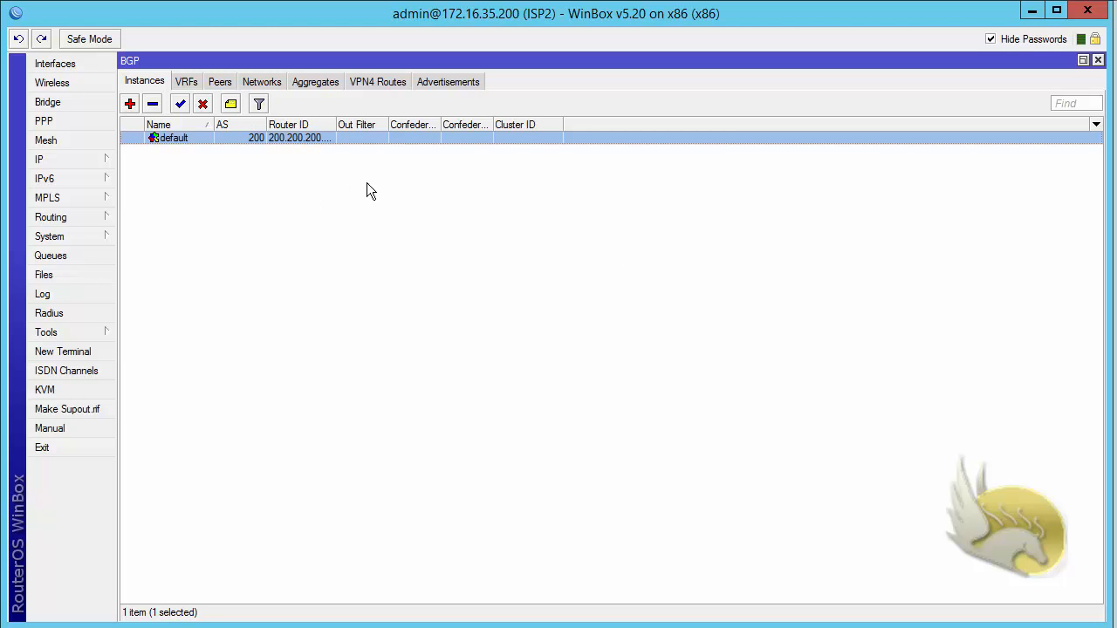
drag(335, 125, 361, 121)
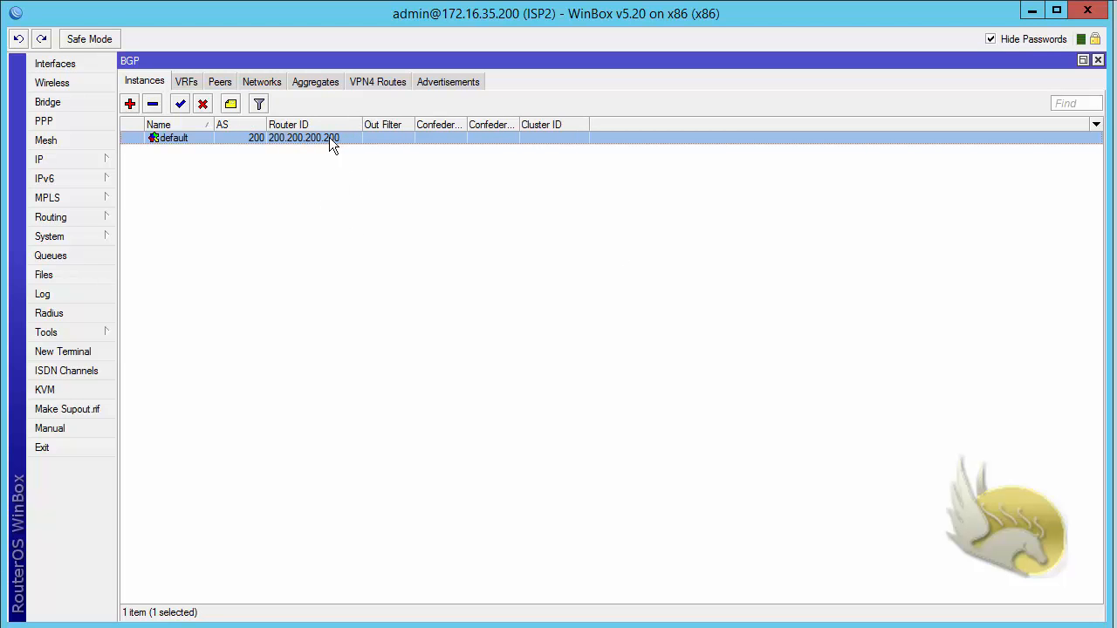
Step: In the IP address list of ISP2, change the address of interface lo0 to 200.200.200.200/24
click(84, 162)
click(159, 203)
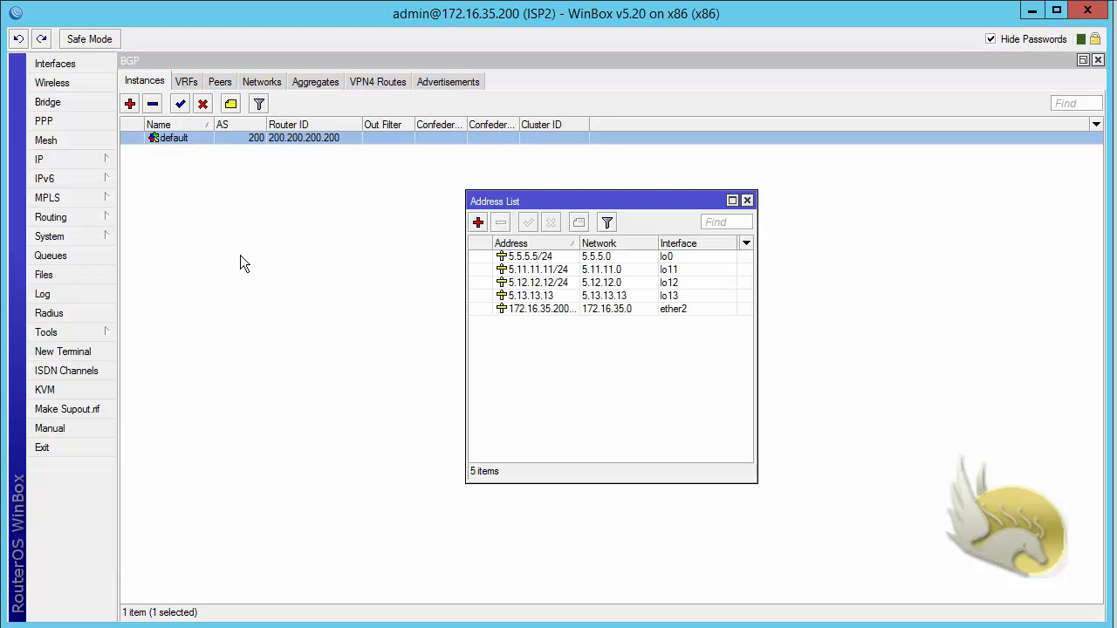
double_click(528, 257)
key(ctrl+v)
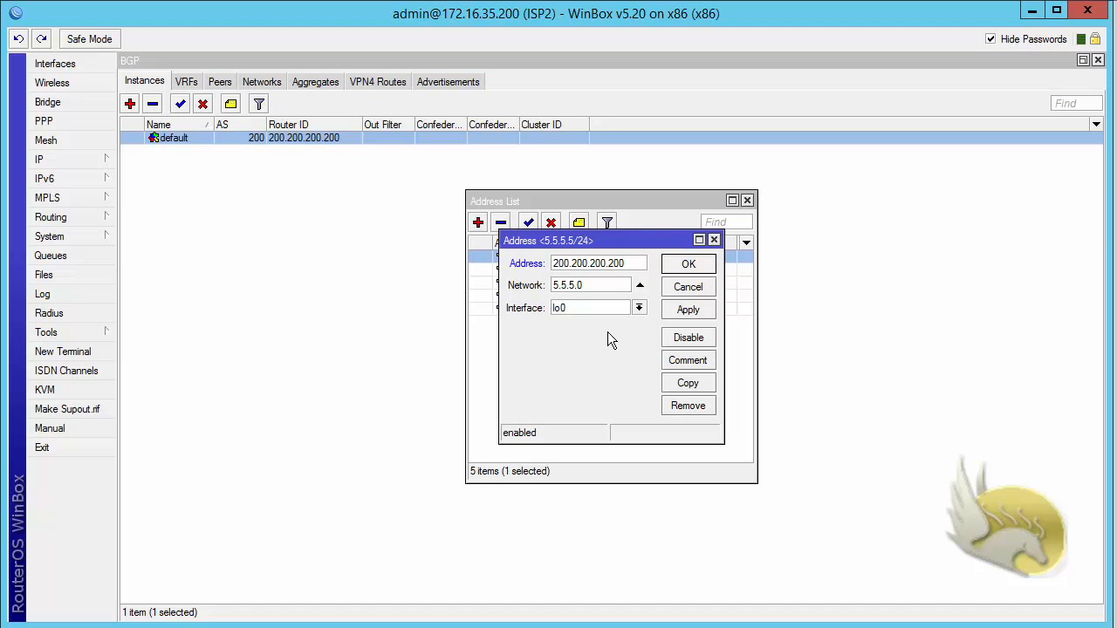
text(/24)
click(688, 266)
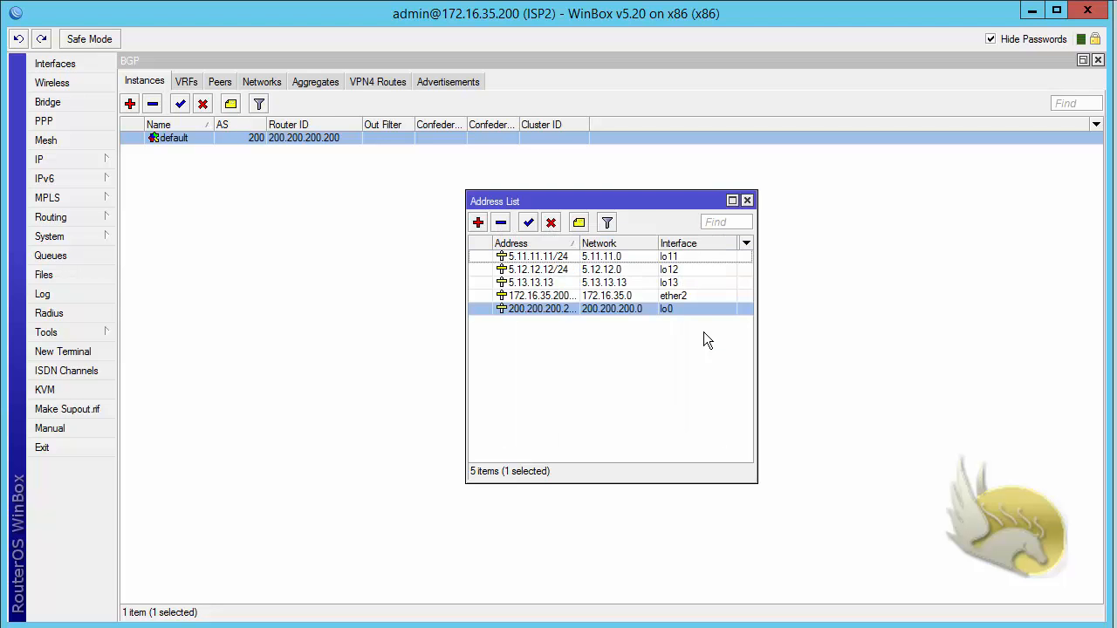
Step: Close the address list and add a BGP peer named R5 on ISP2 with remote address 172.16.35.105 and remote AS 65000
click(747, 201)
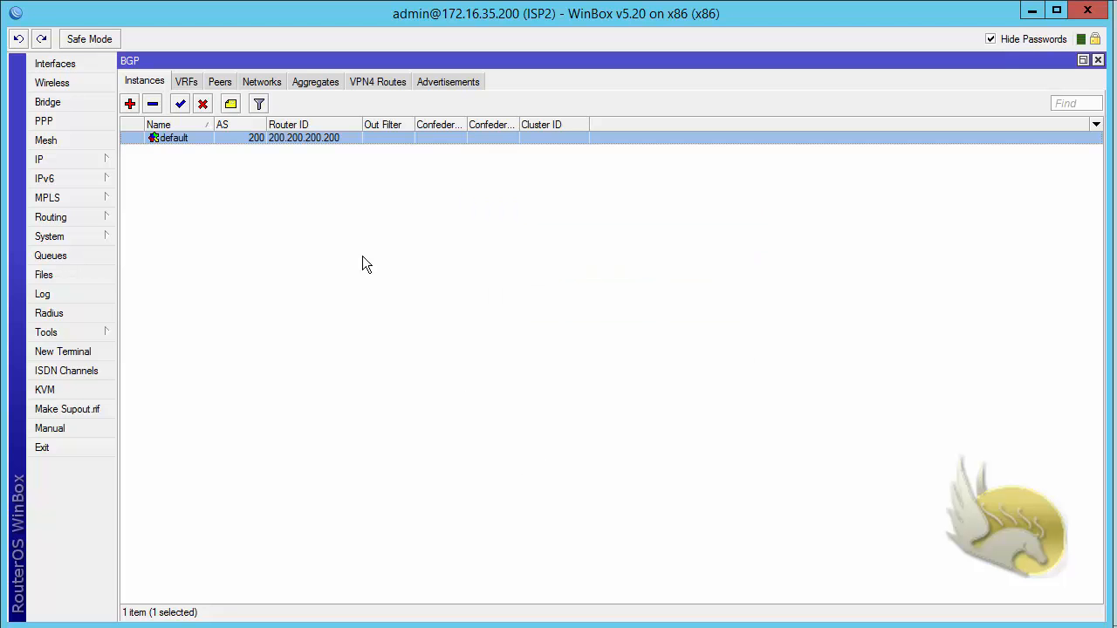
click(219, 81)
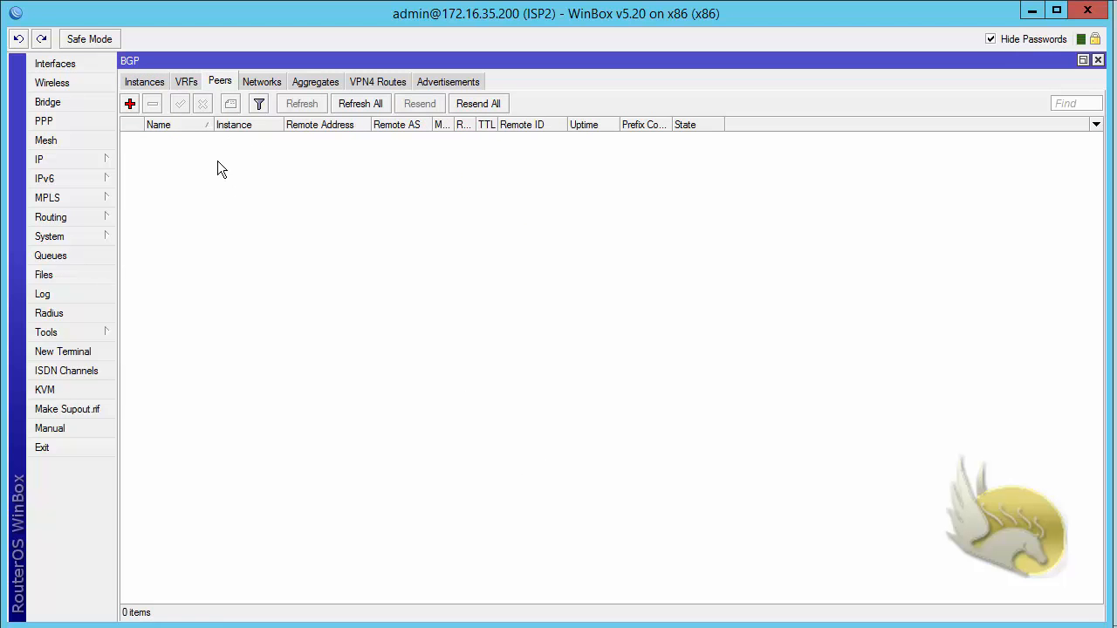
click(129, 103)
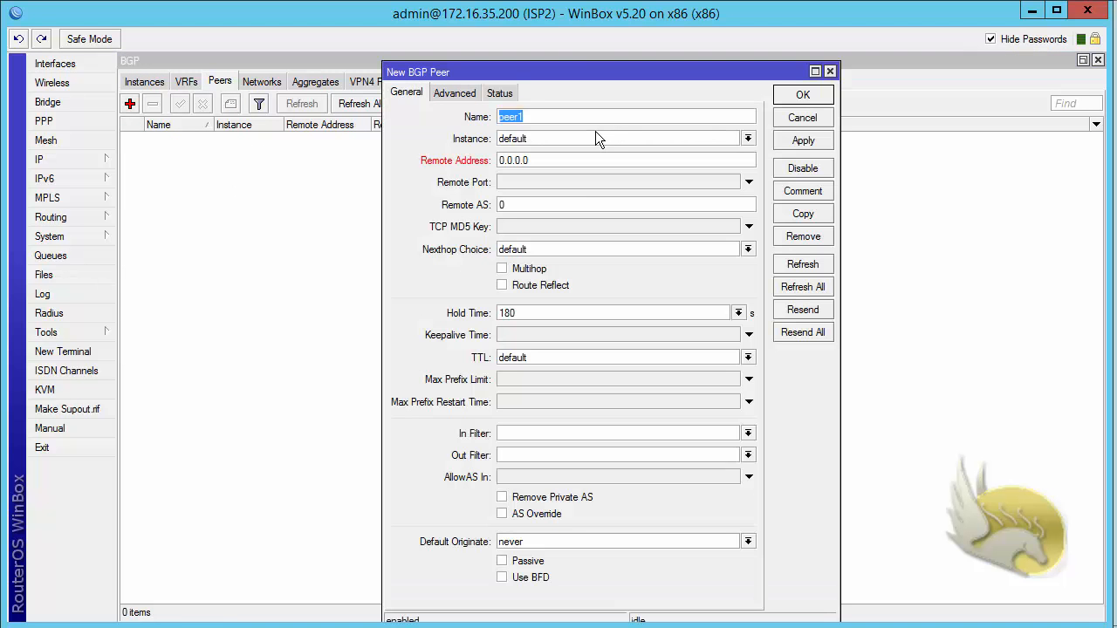
text(R5)
drag(553, 160, 385, 161)
text(17)
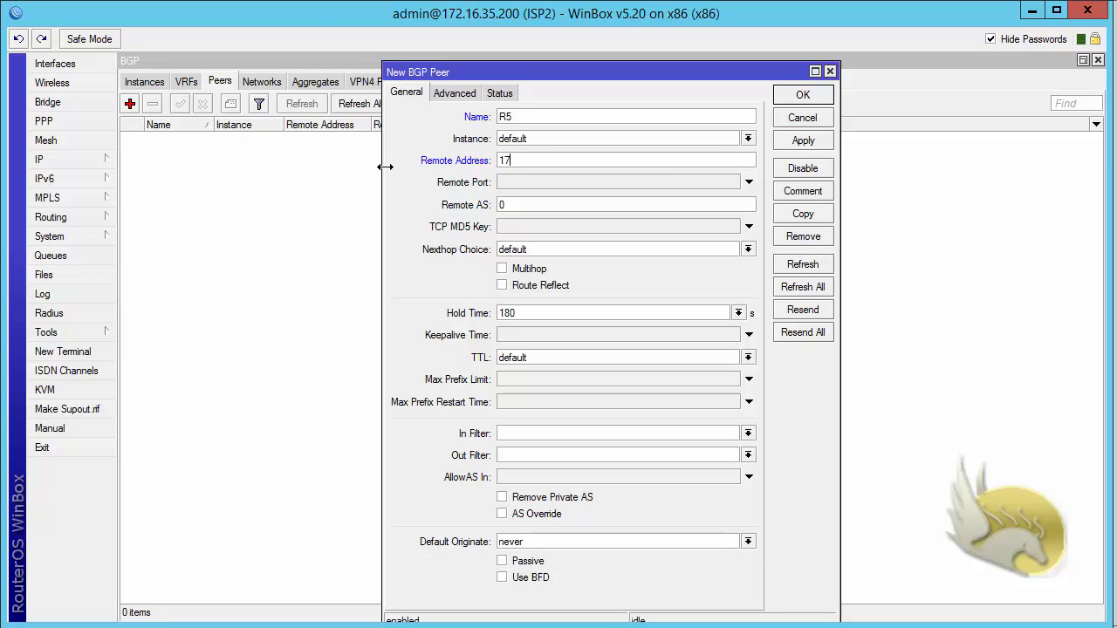
text(2.16.35.105)
key(Tab)
key(Tab)
text(65000)
click(793, 94)
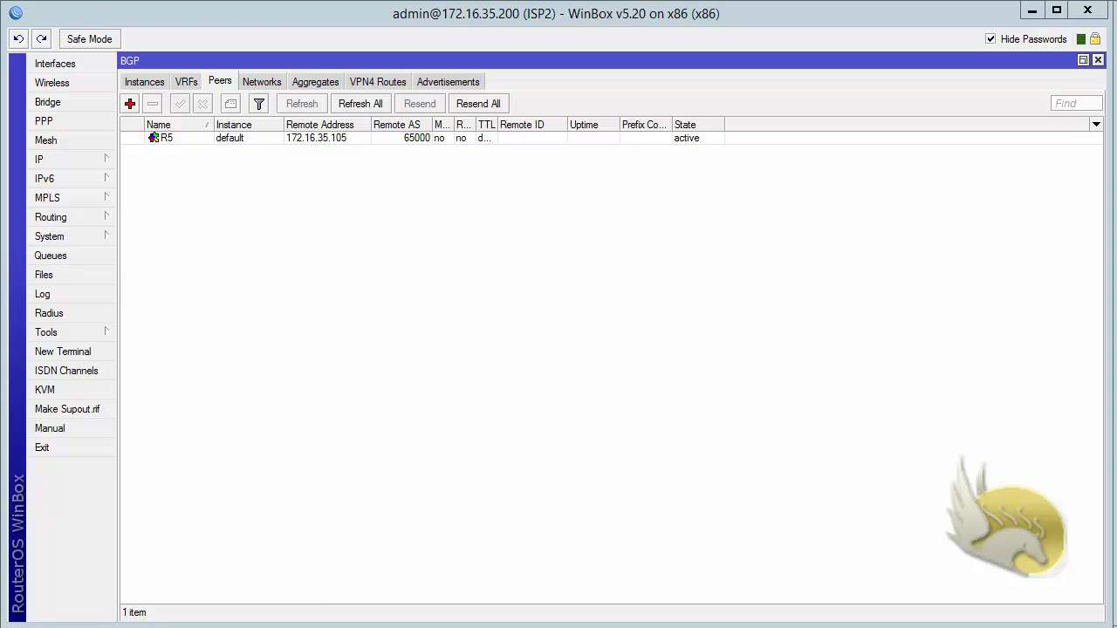
Step: Check the topology diagram in Paint and change the remote address of ISP2's BGP peer to 172.16.35.103
key(alt+Tab)
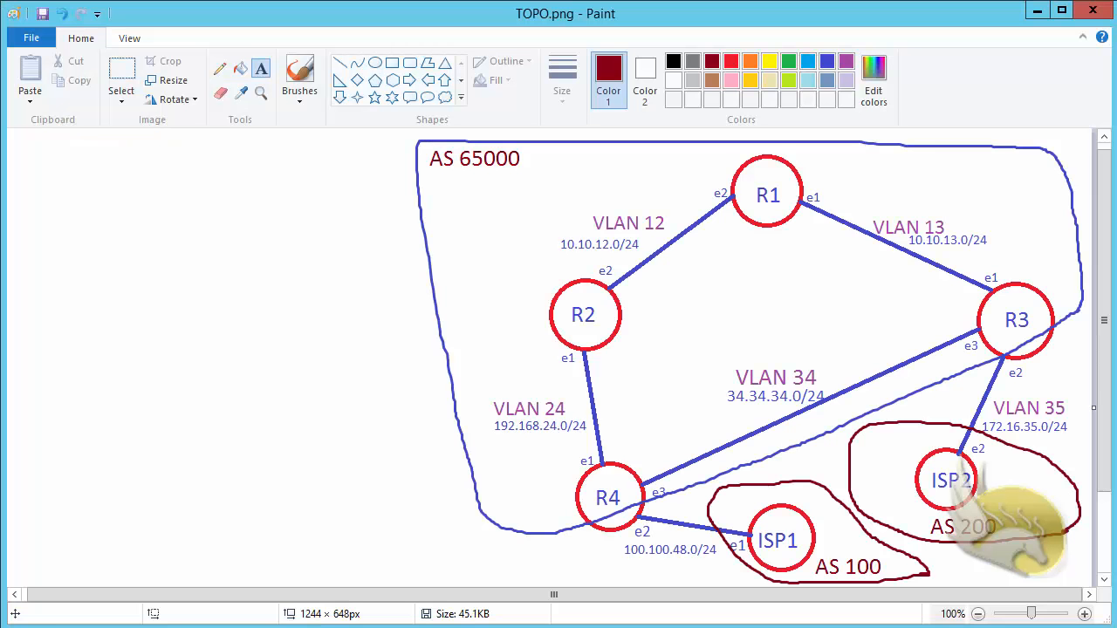
key(alt+Tab)
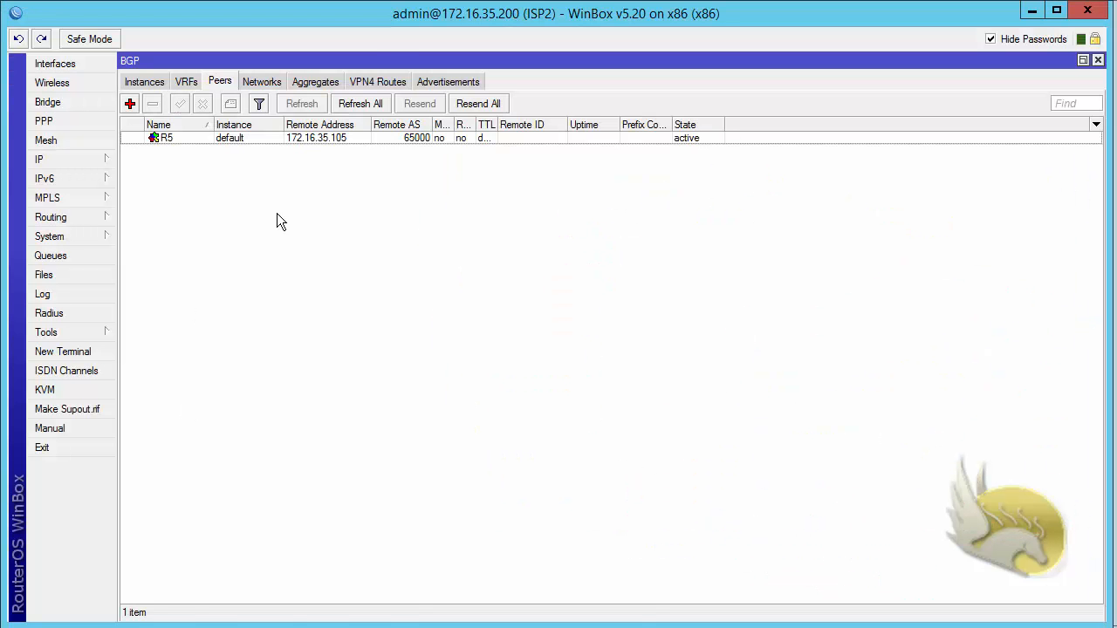
double_click(316, 141)
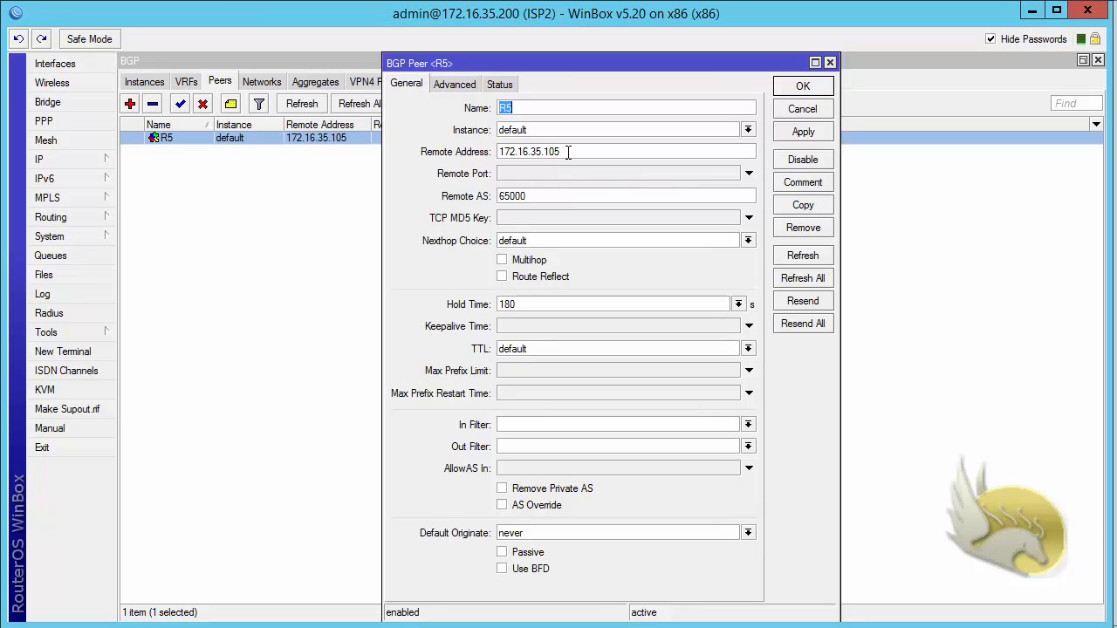
drag(559, 151, 555, 153)
text(3)
click(803, 87)
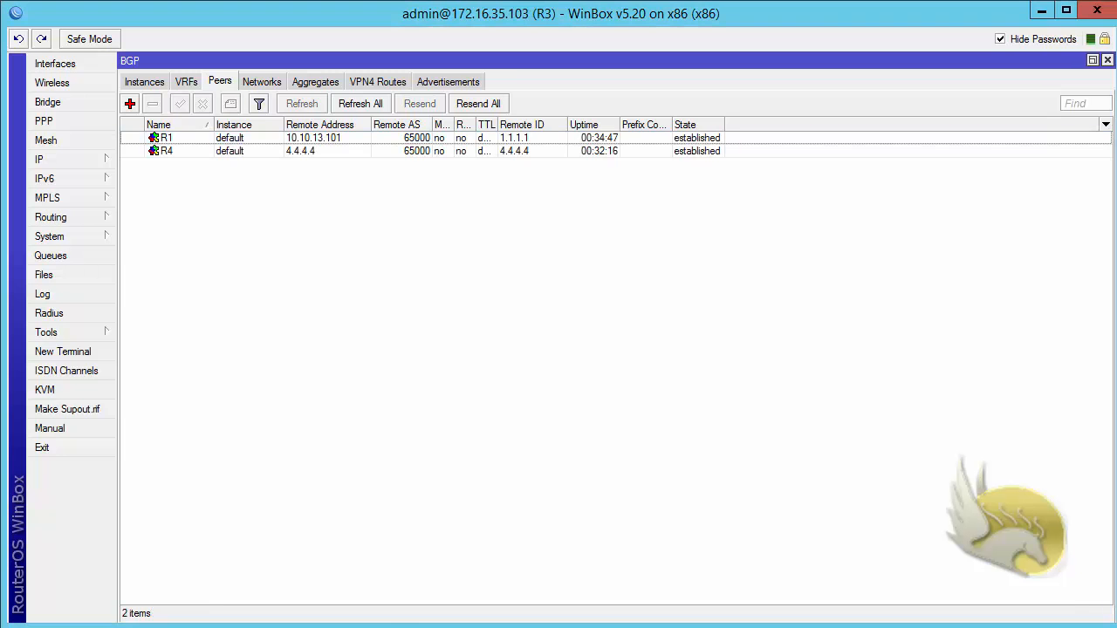
Step: On R3, create a new BGP peer named ISP2 and enter 172.16.35.200 as its remote address
click(129, 103)
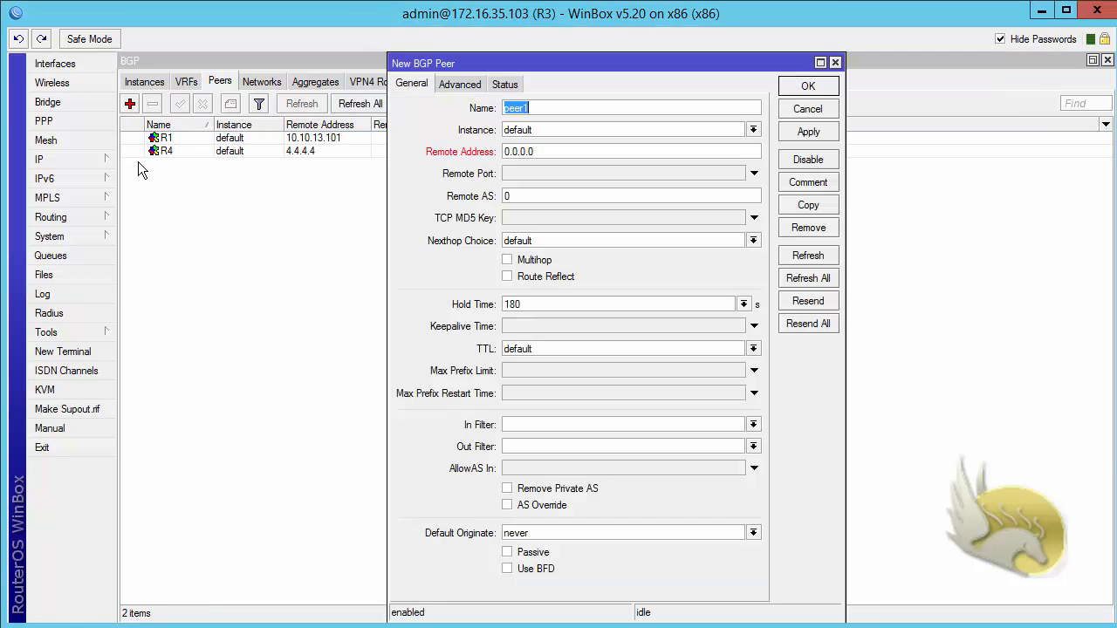
text(ISP2)
key(Tab)
key(Tab)
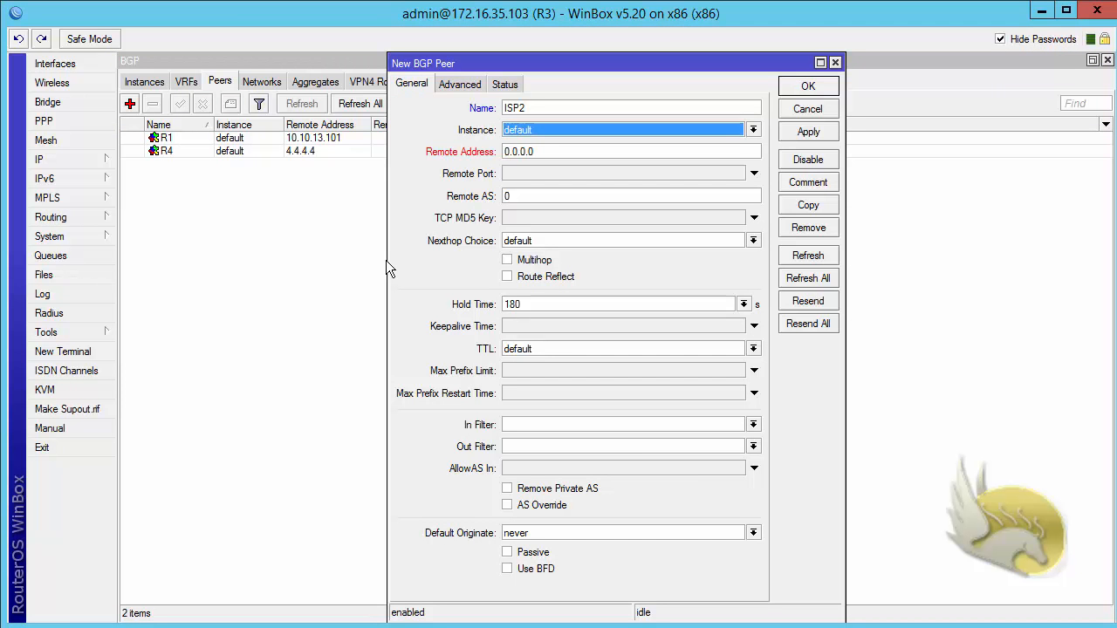
text(172.16)
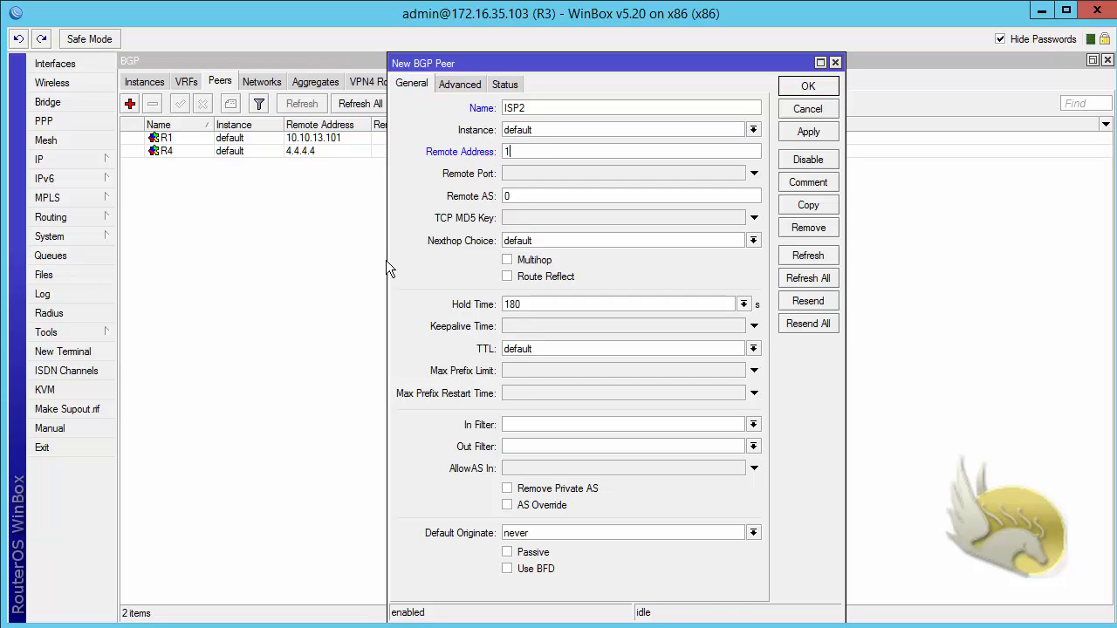
text(.35.1)
key(BackSpace)
text(200)
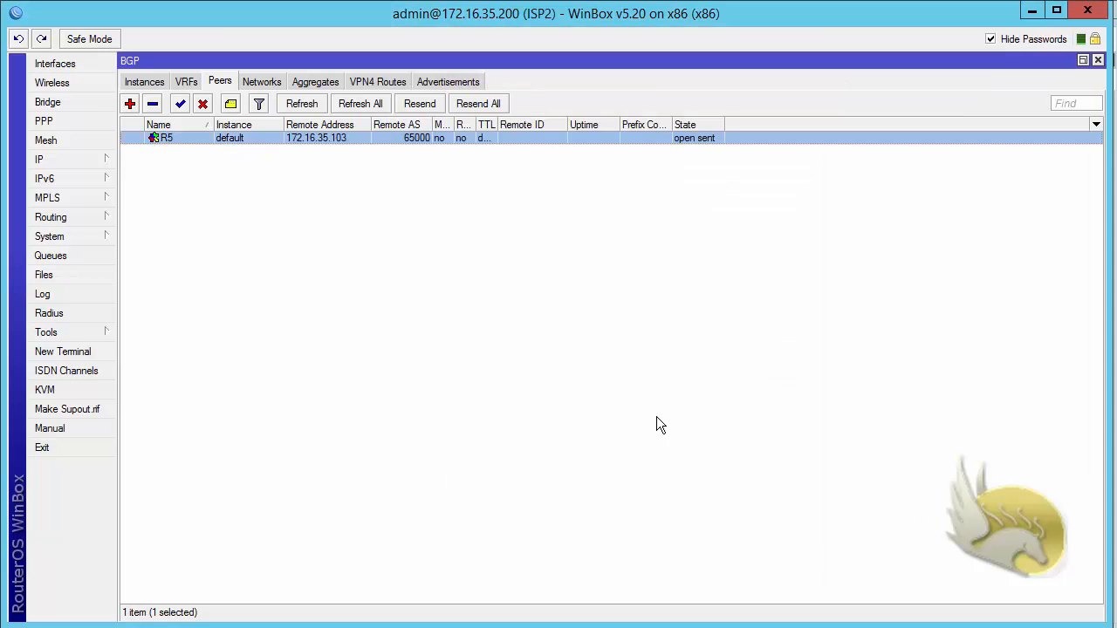
Step: In the ISP2 session, check the IP address assigned to interface ether2, and close the address list
click(86, 158)
click(161, 201)
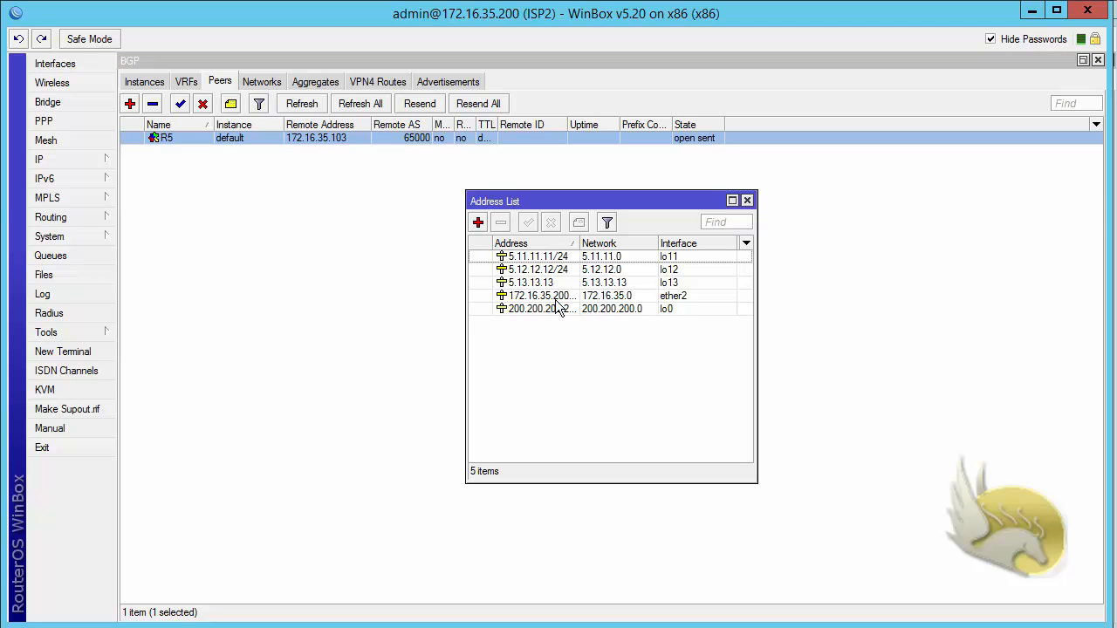
click(747, 201)
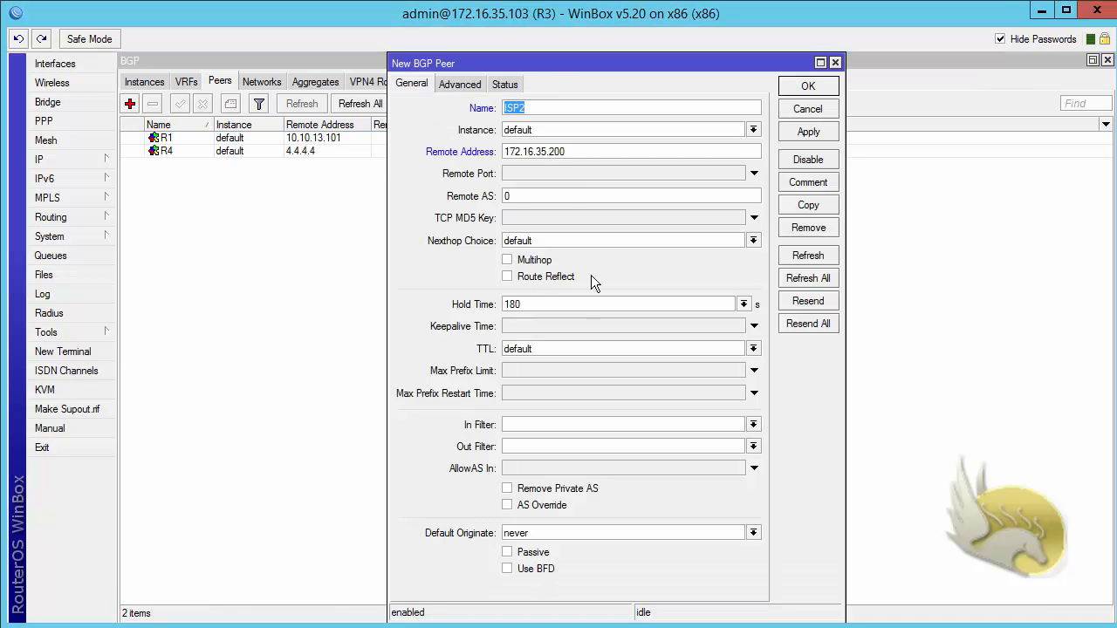
Step: Set the remote AS of R3's new ISP2 peer to 200, save it, and widen the Multihop column of the peer list
key(Tab)
key(Tab)
key(Tab)
key(Tab)
text(200)
click(792, 87)
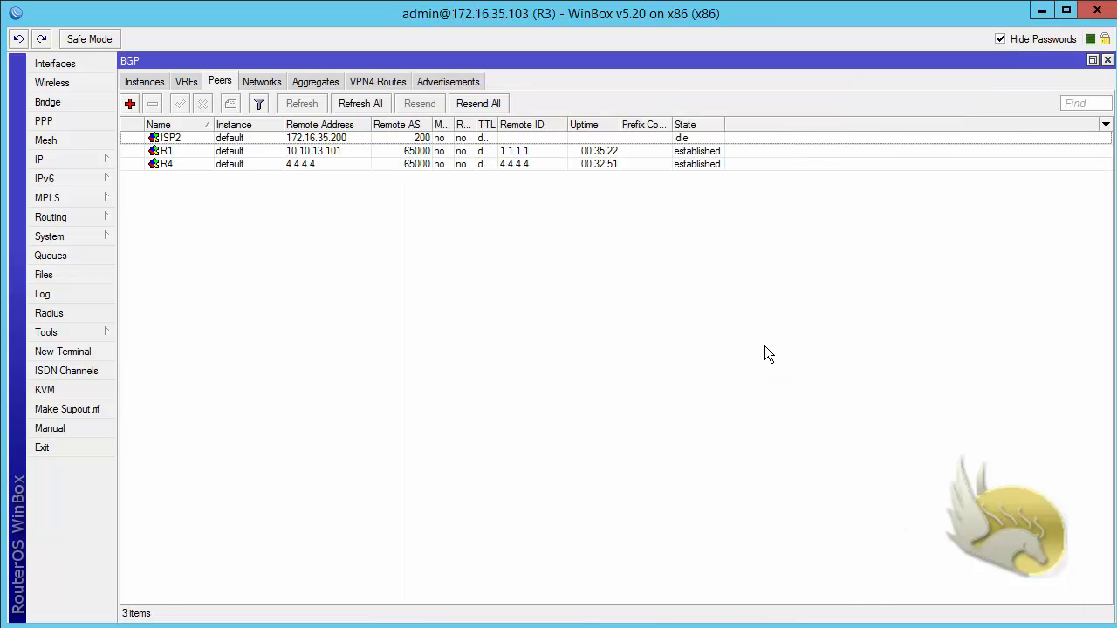
click(698, 140)
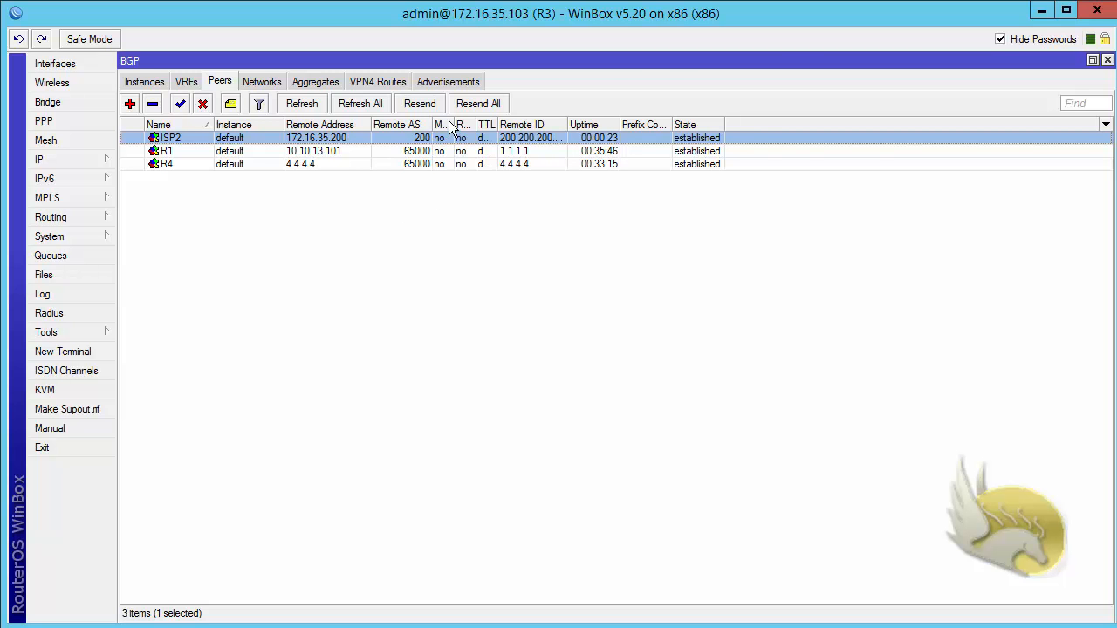
drag(453, 127, 506, 129)
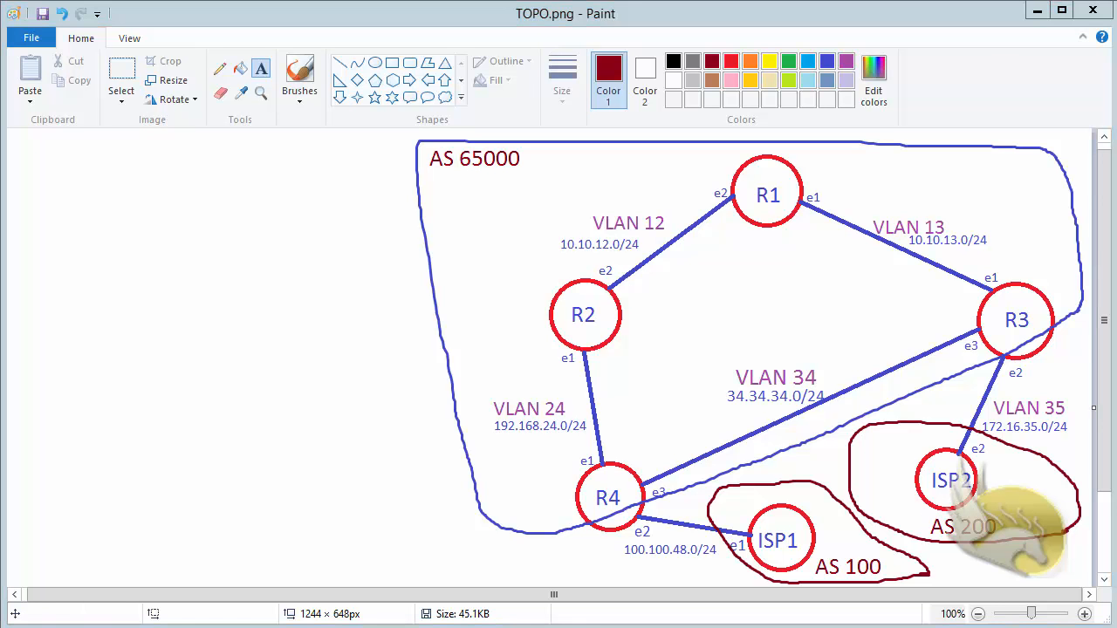
Step: Switch to the ISP2 session and add 172.16.35.0/24 to its RIP networks
key(alt+Tab)
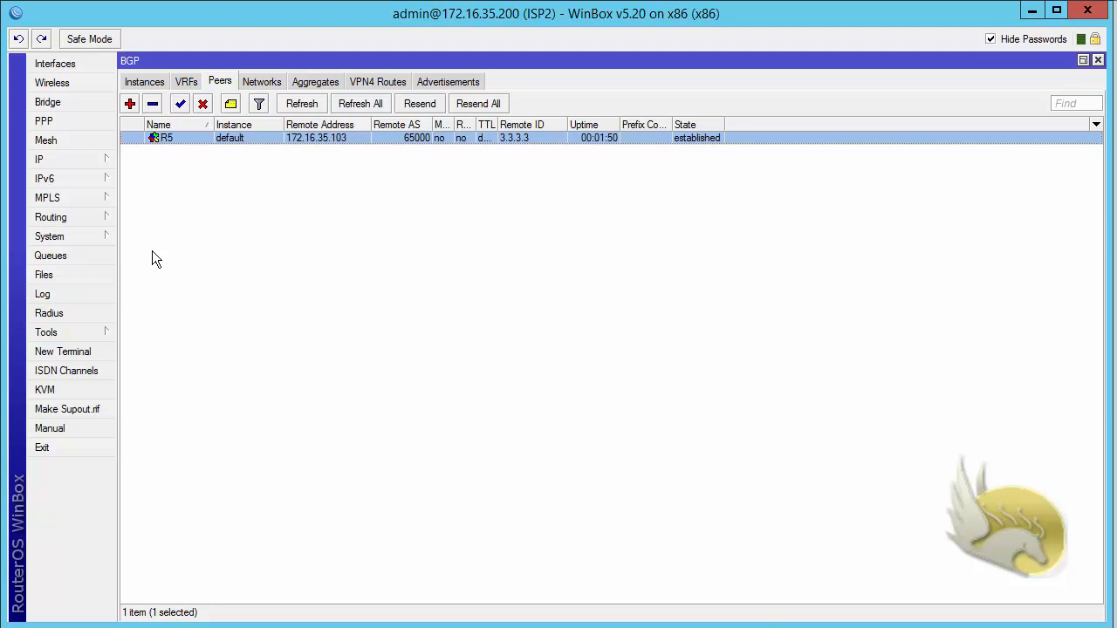
click(81, 219)
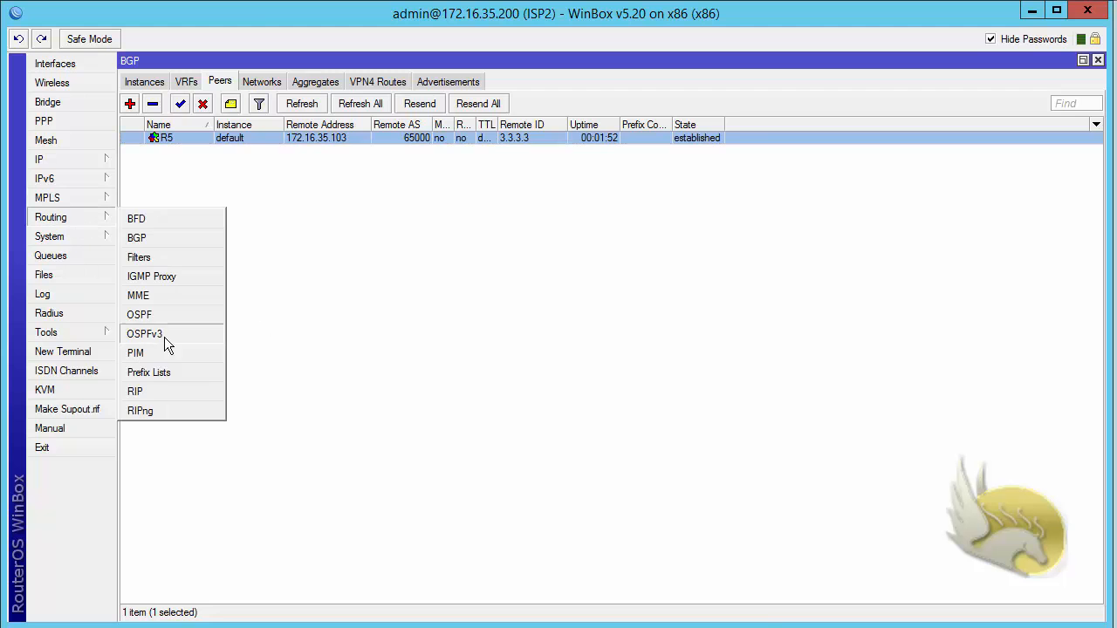
click(167, 390)
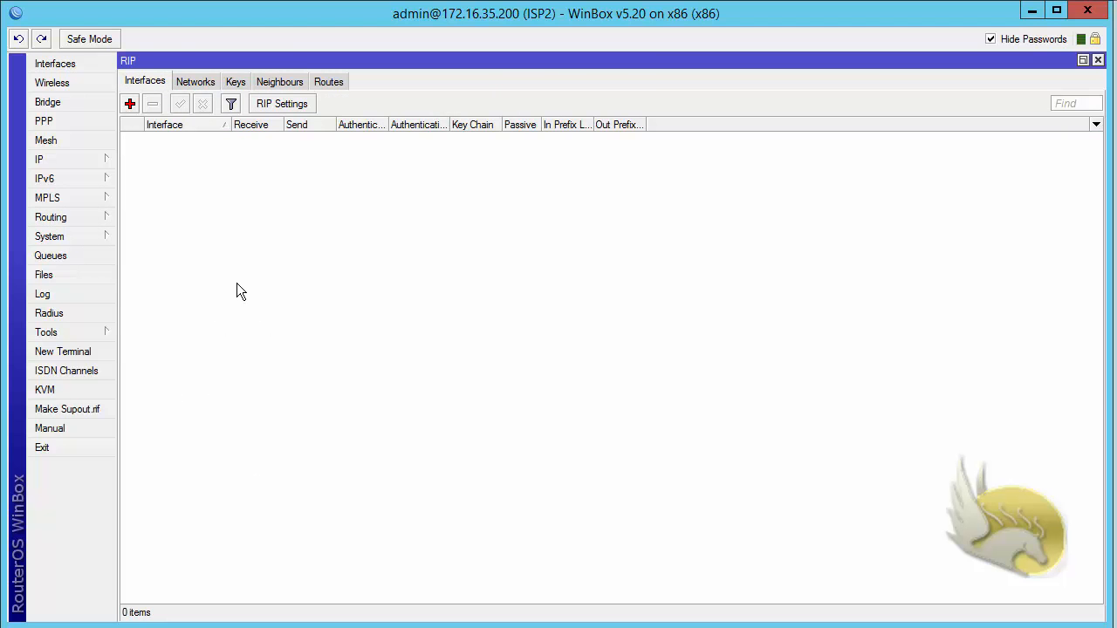
click(189, 82)
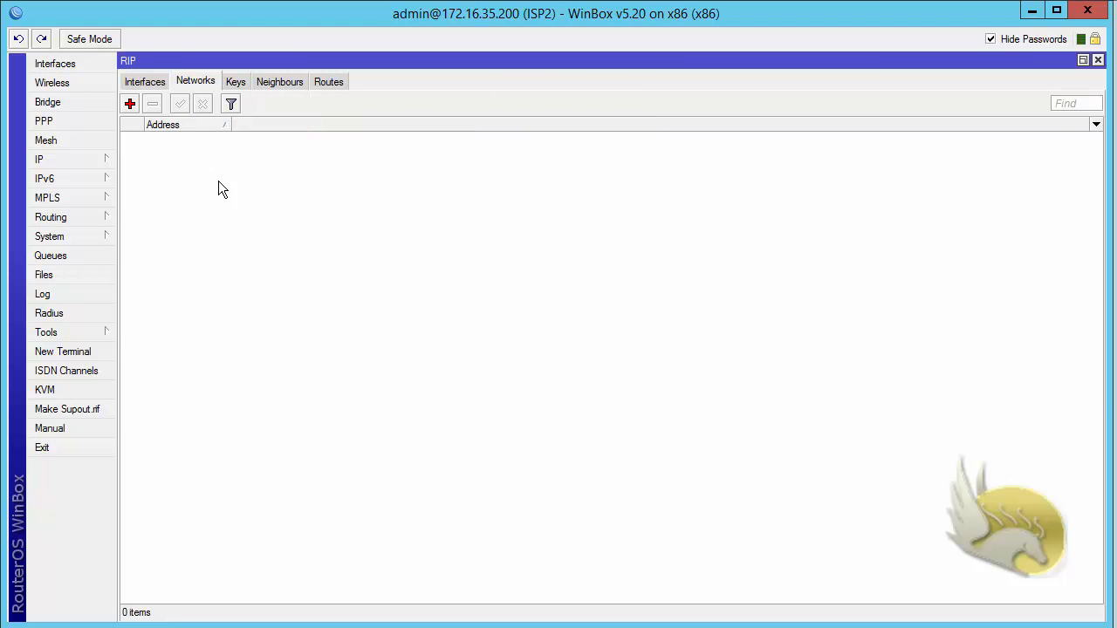
click(130, 103)
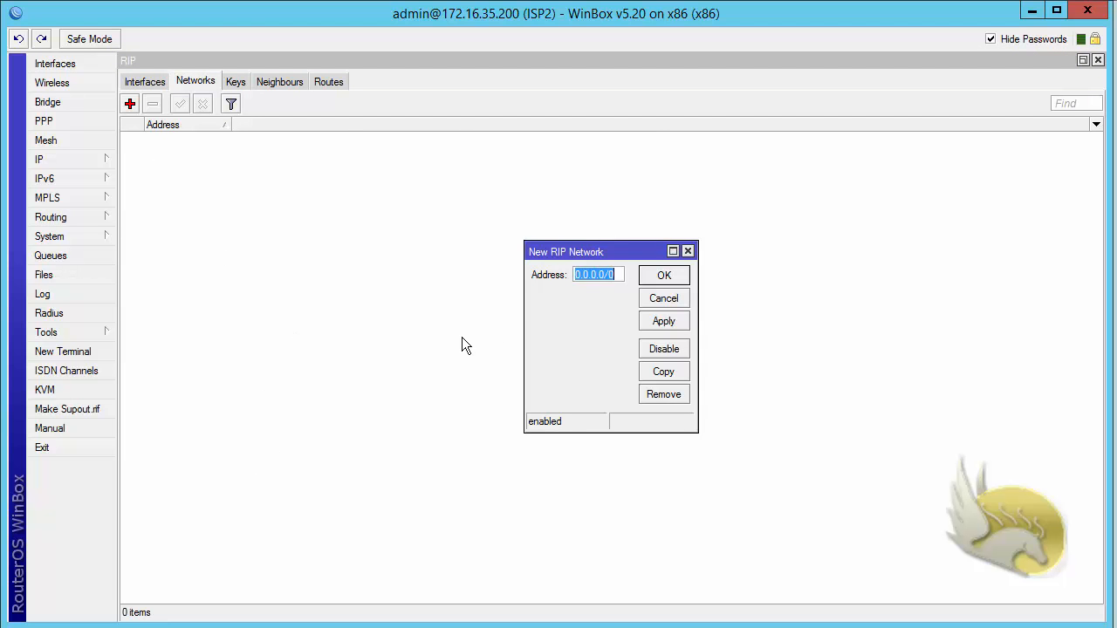
text(172.16)
text(.35.0)
text(/24)
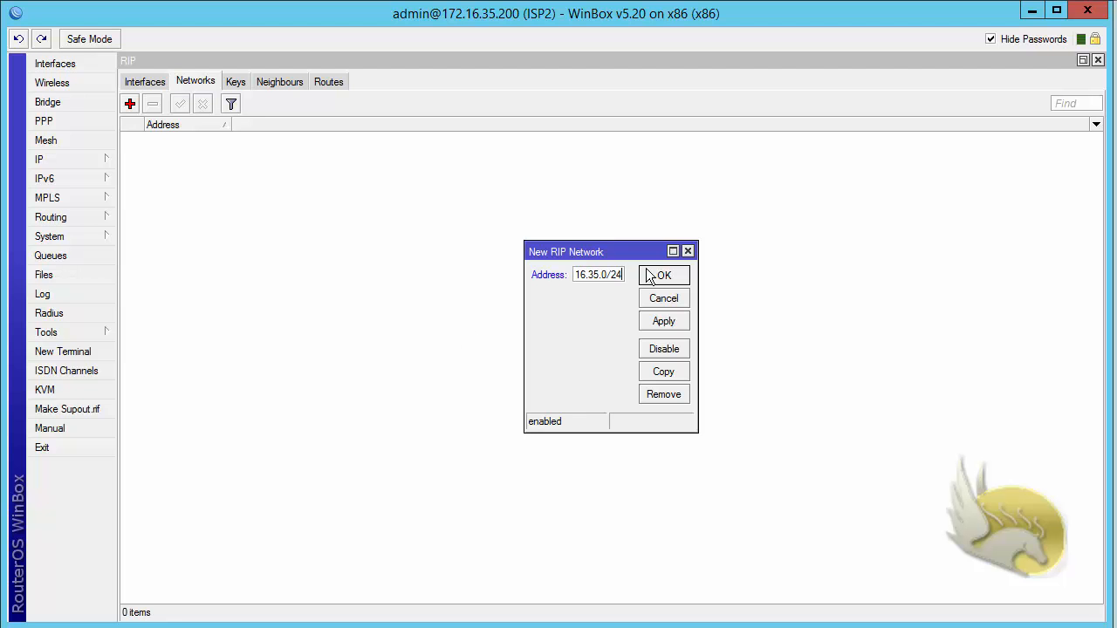
click(650, 276)
Step: Add the loopback network 200.200.200.0/24 to the RIP networks of ISP2
click(130, 104)
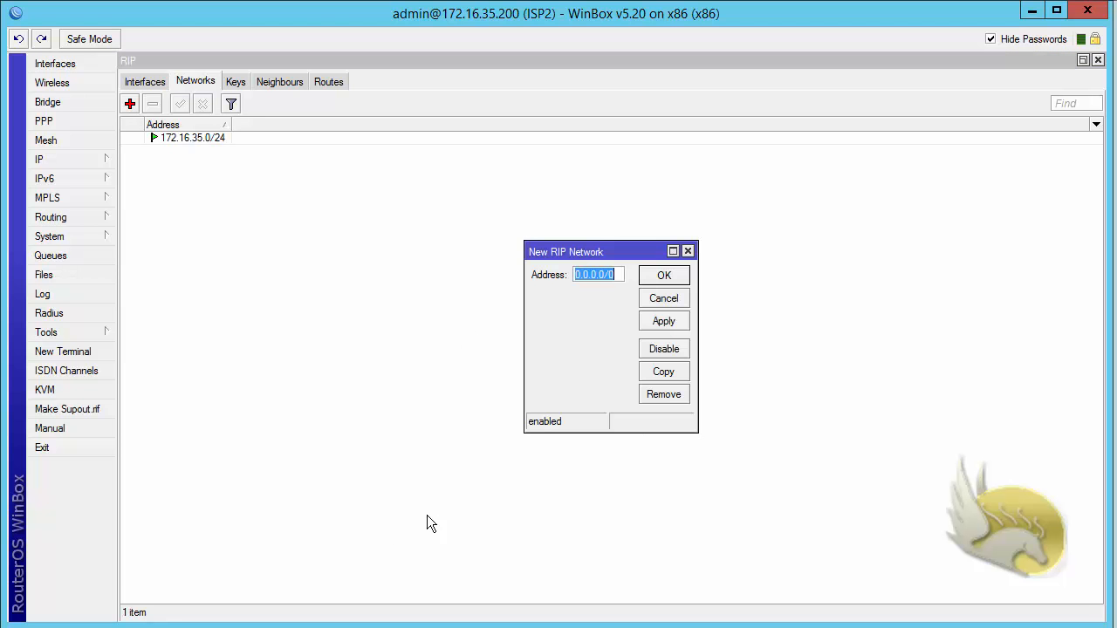
text(200.200.2)
text(00.0/24)
click(656, 278)
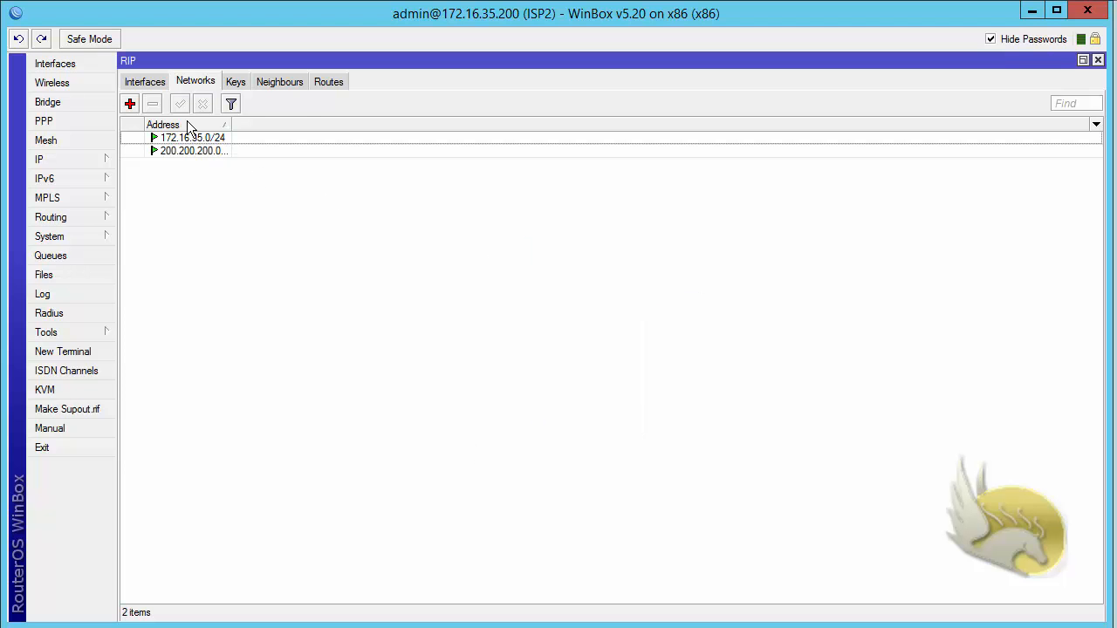
Step: Add ether2 as a RIP interface on ISP2 with both receive and send set to v2
click(144, 82)
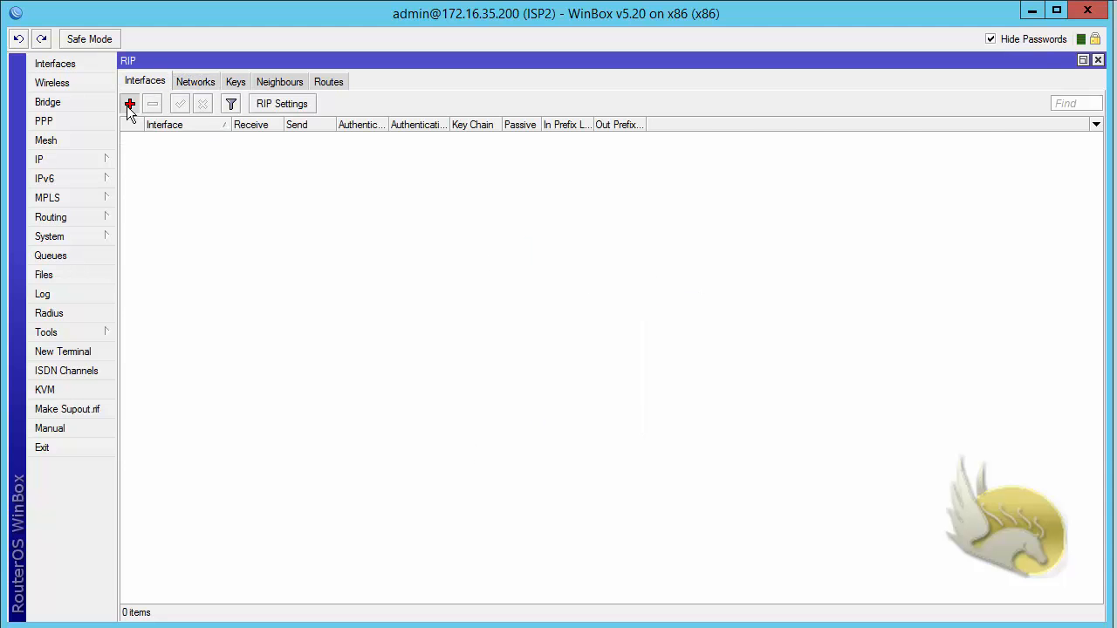
click(129, 103)
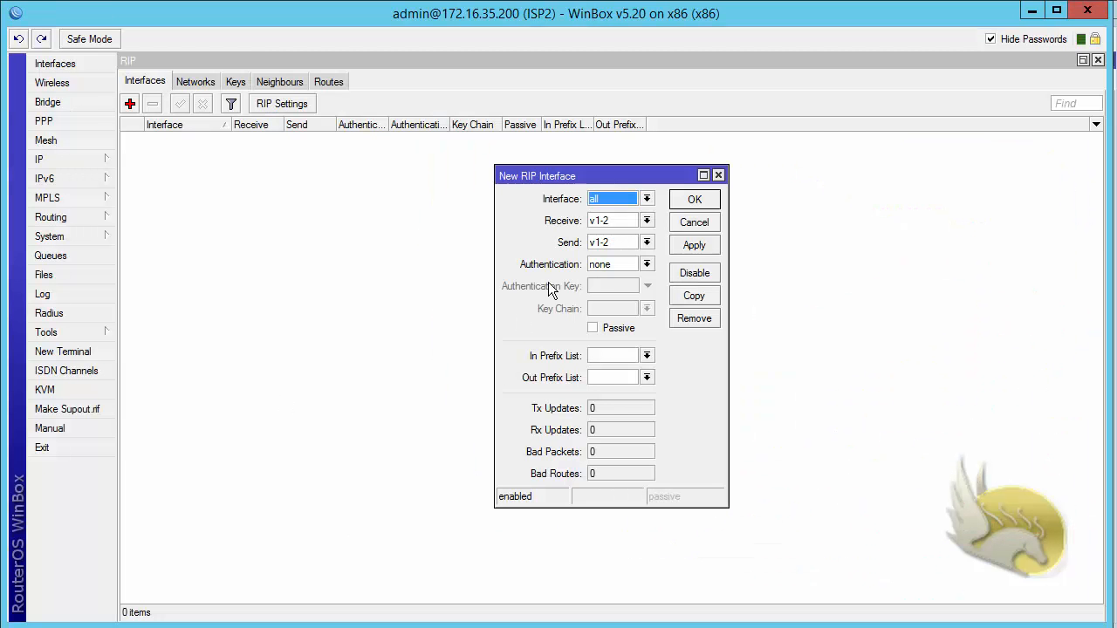
click(646, 198)
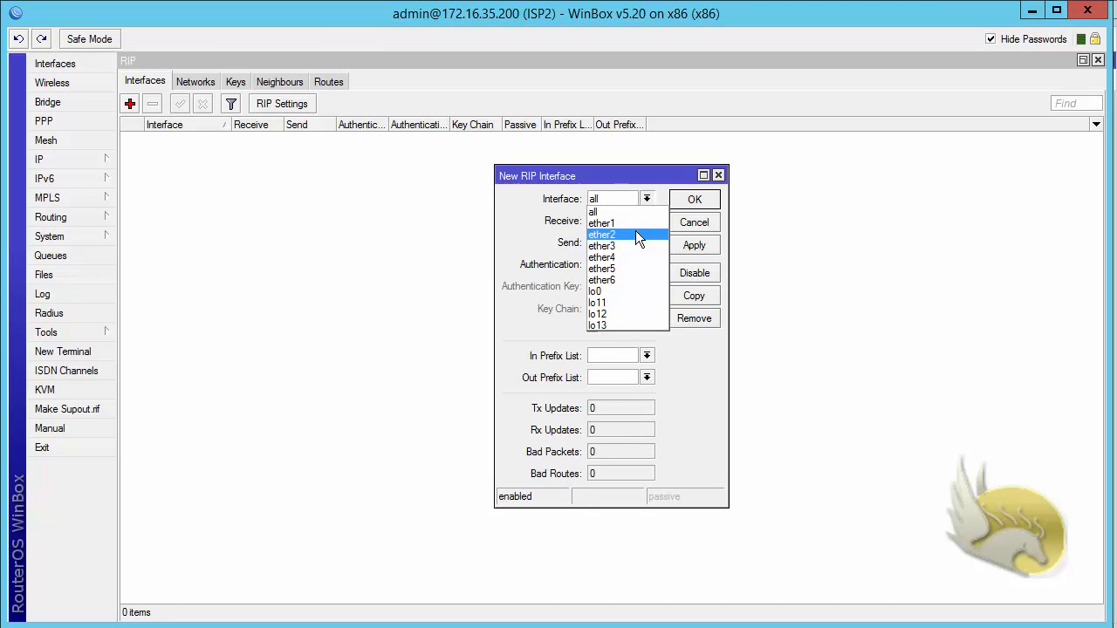
click(635, 234)
click(644, 221)
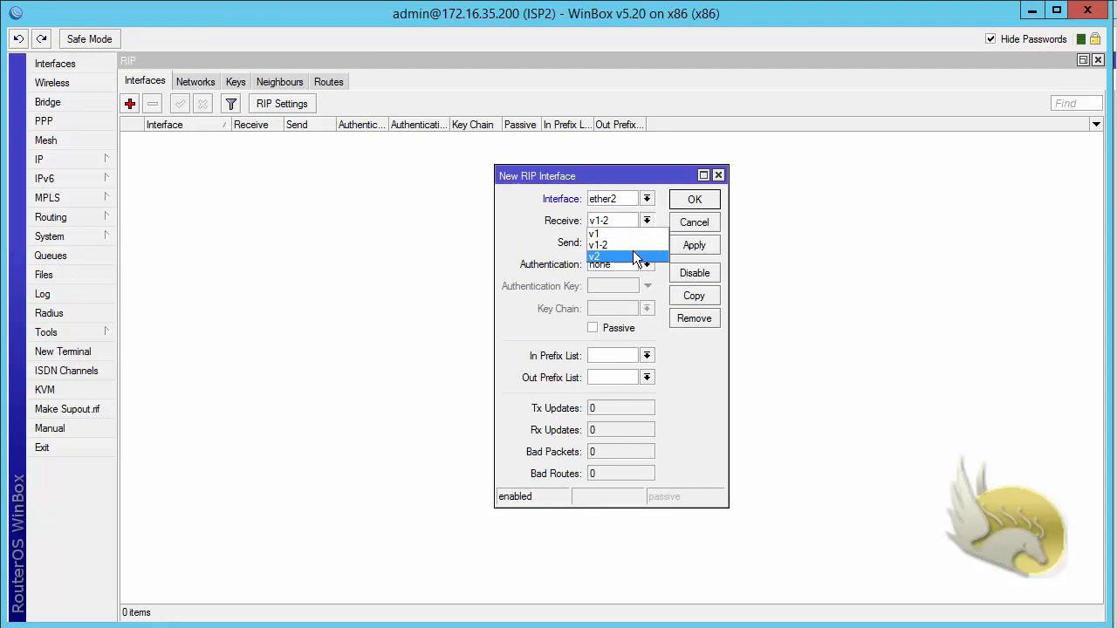
click(635, 255)
click(644, 243)
click(634, 277)
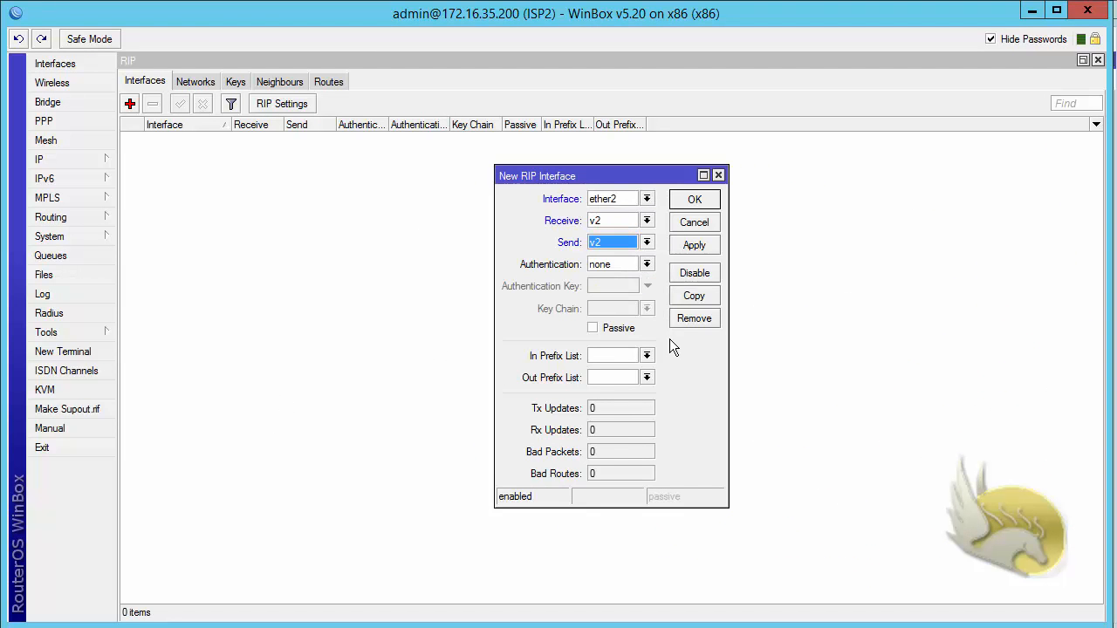
click(696, 200)
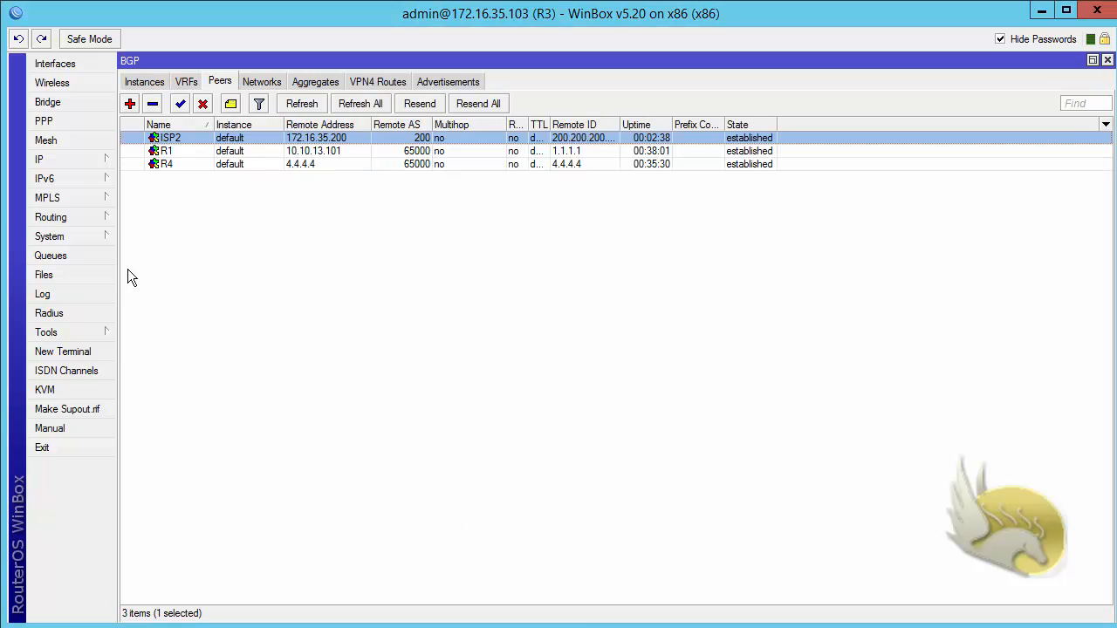
Step: Add 172.16.35.0/24 to the RIP networks of R3
click(95, 220)
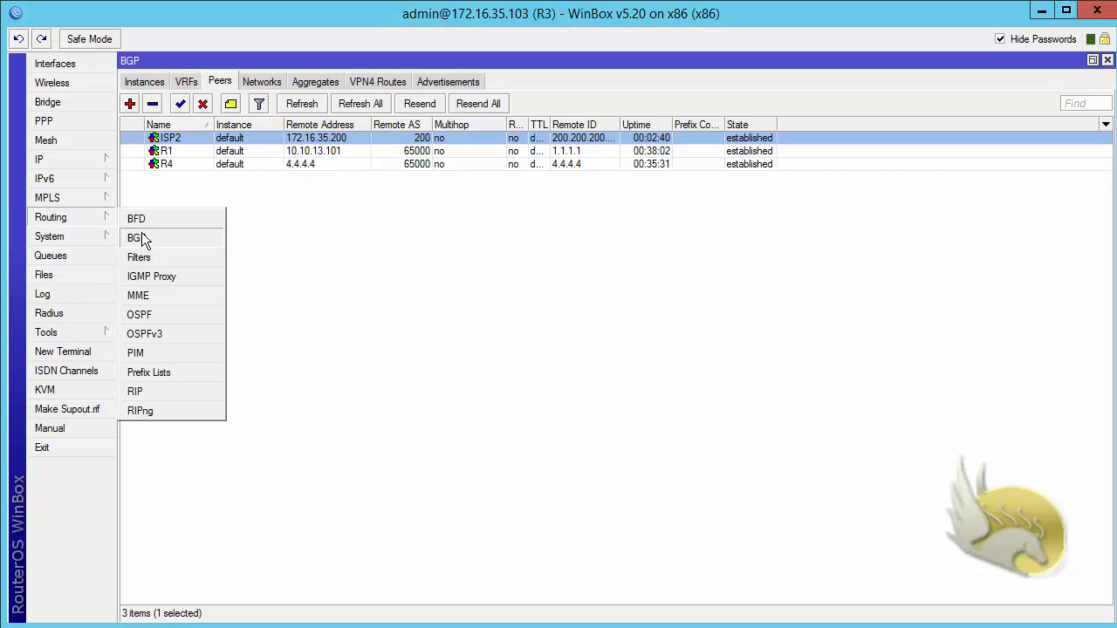
click(135, 392)
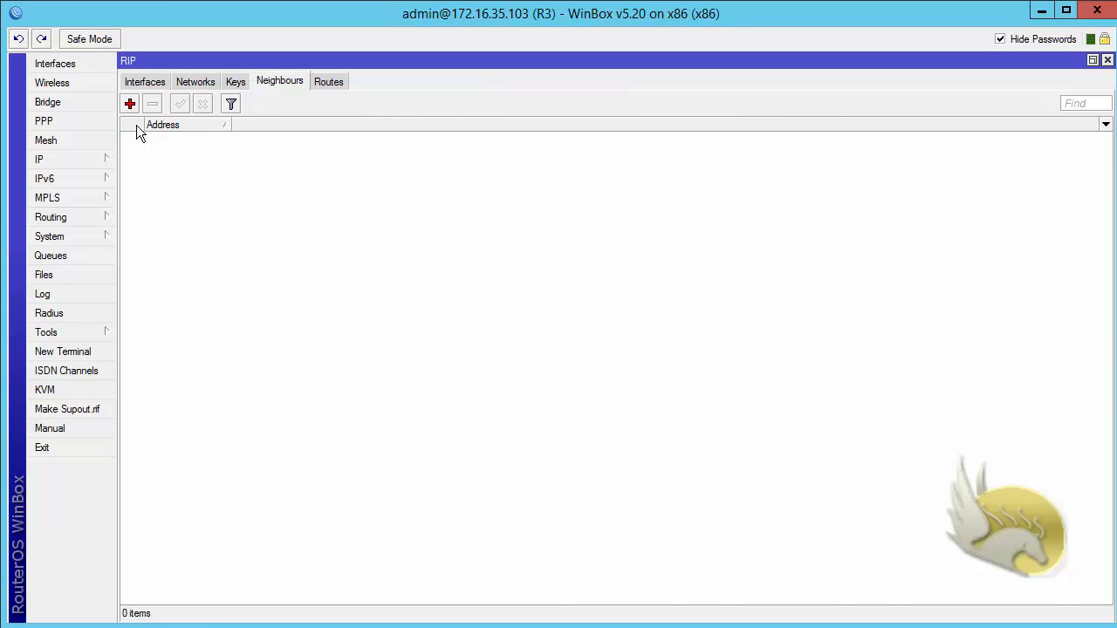
click(194, 85)
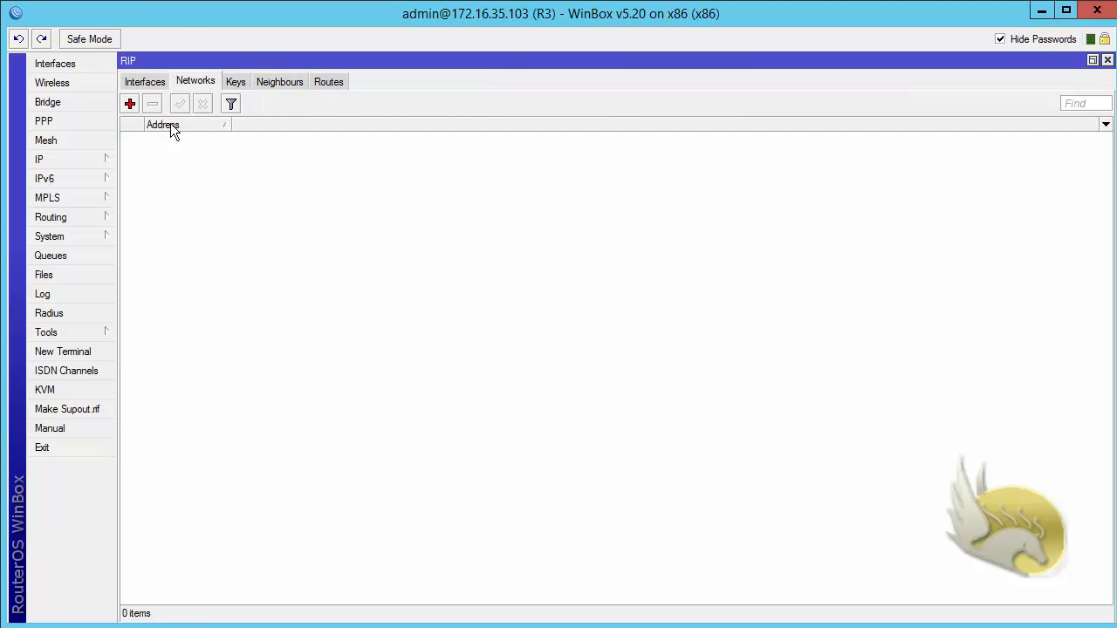
click(129, 104)
text(1)
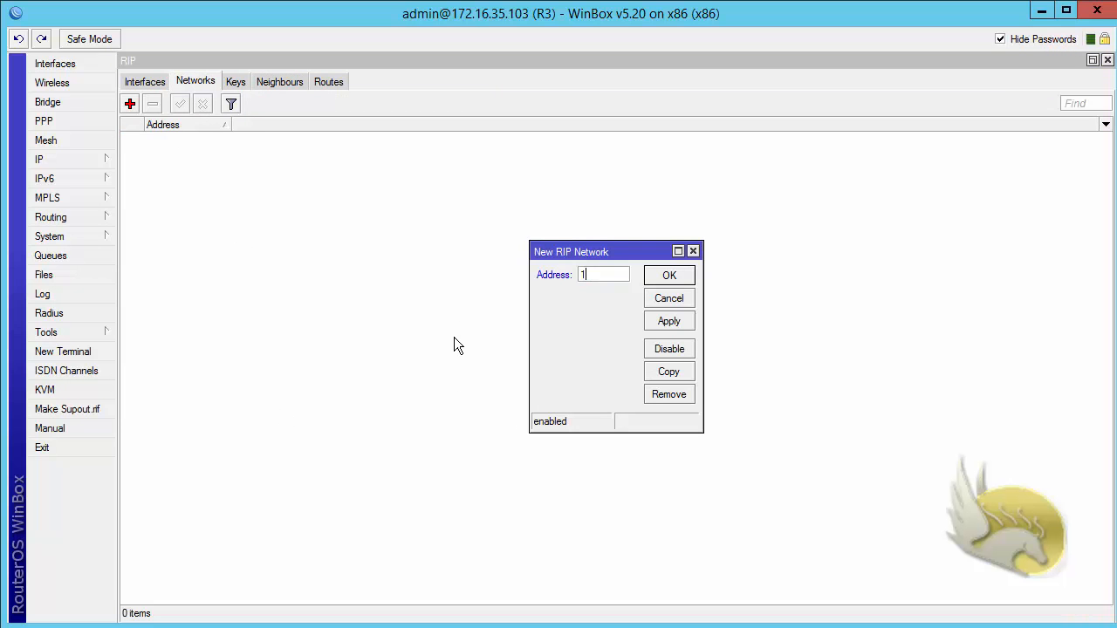
text(72.16.35.0/24)
click(676, 277)
Step: Add the loopback network 3.3.3.0/24 to the RIP networks of R3
click(129, 104)
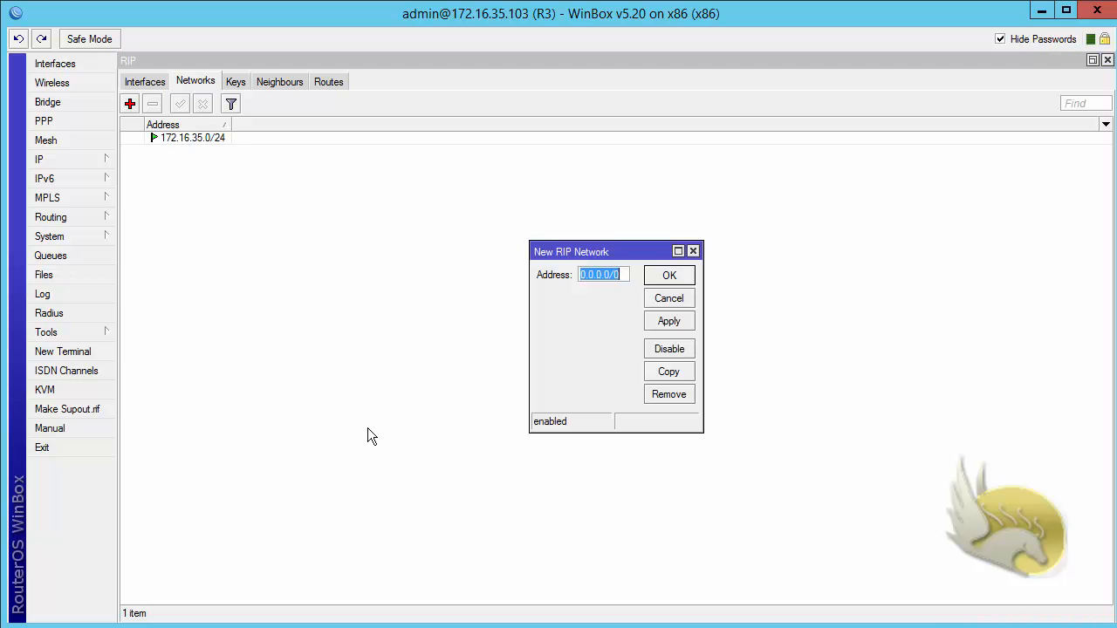
text(3.3.)
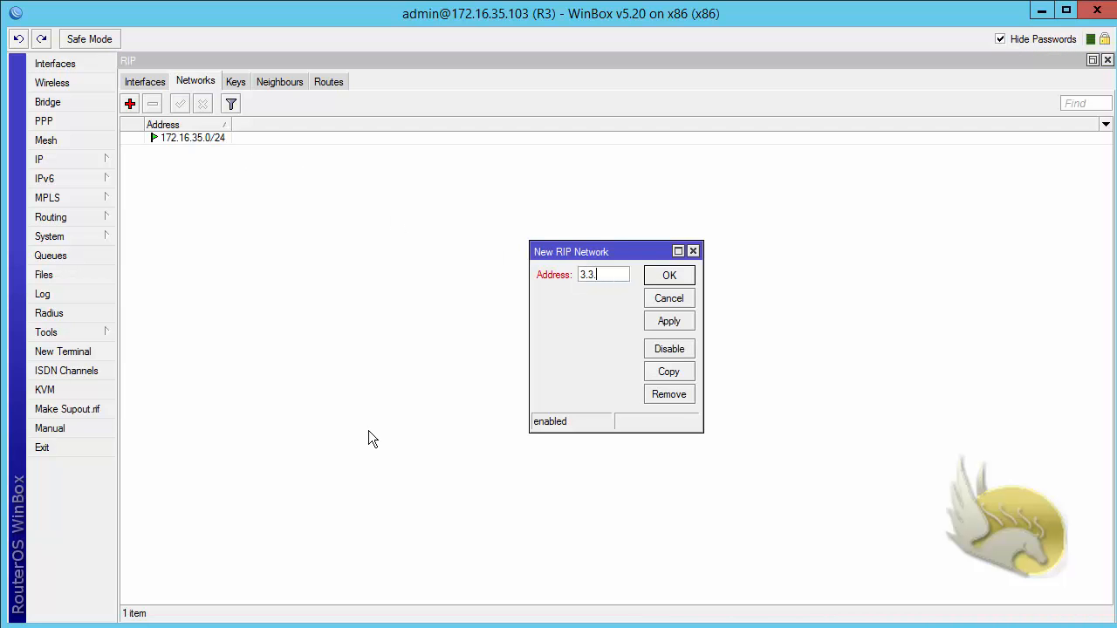
text(3.0/24)
click(669, 276)
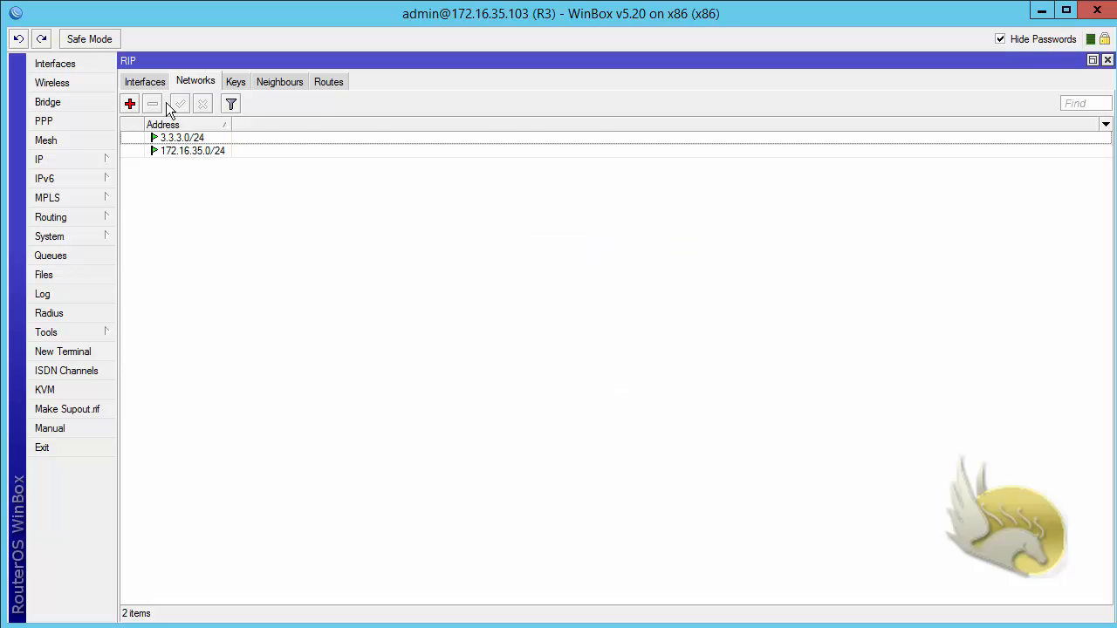
Step: Check R3's link to ISP2 in the topology diagram and add ether2 as R3's RIP interface with receive and send set to v2
click(146, 81)
click(130, 106)
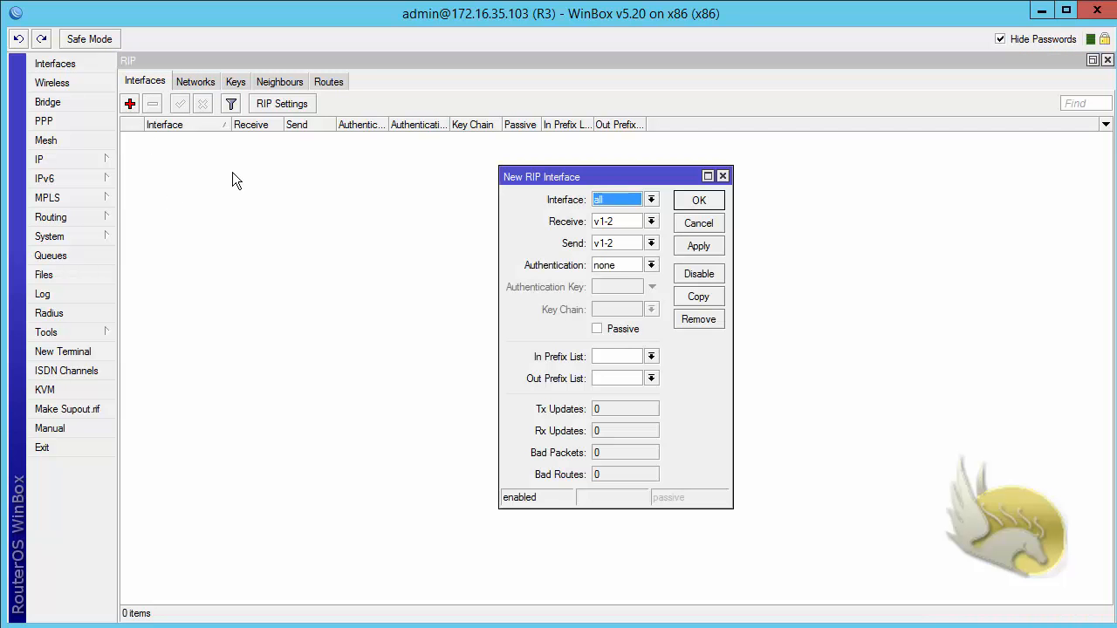
click(651, 200)
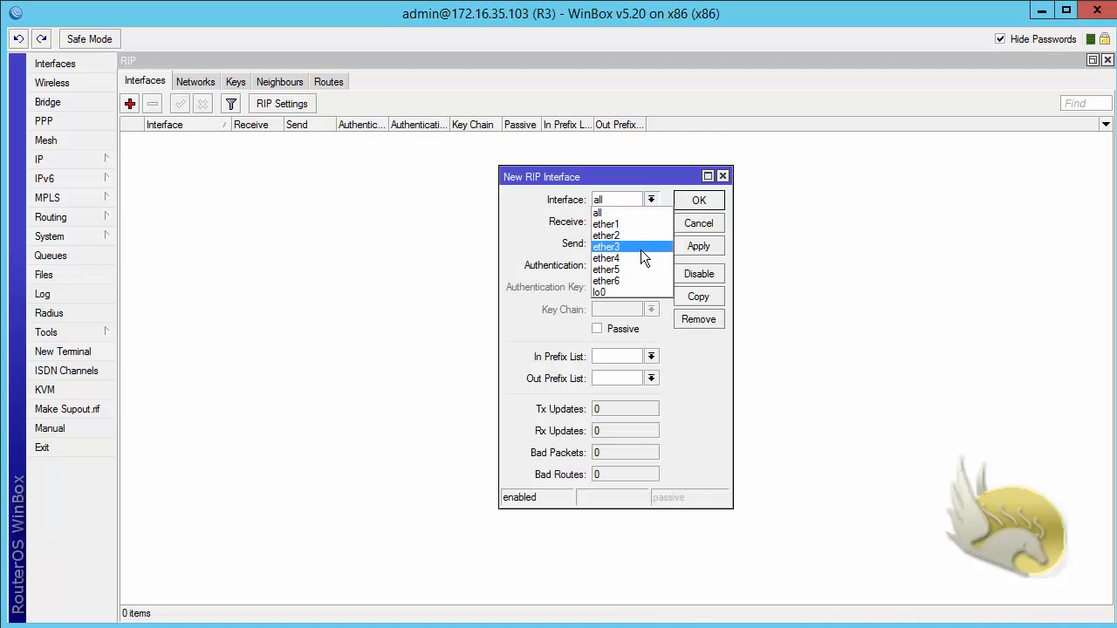
key(alt+Tab)
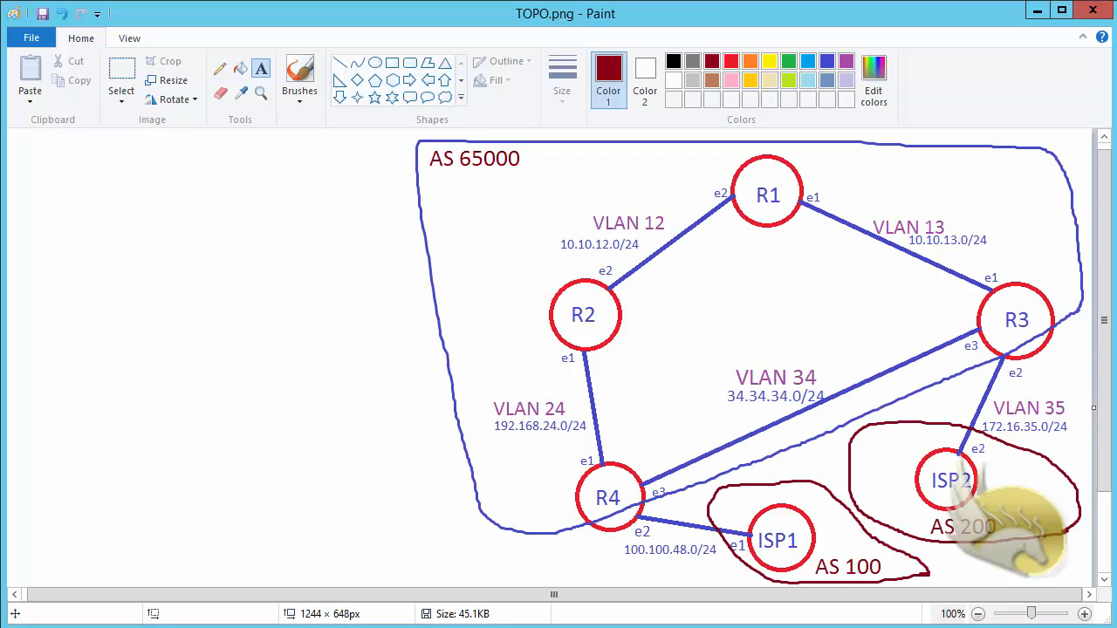
key(alt+Tab)
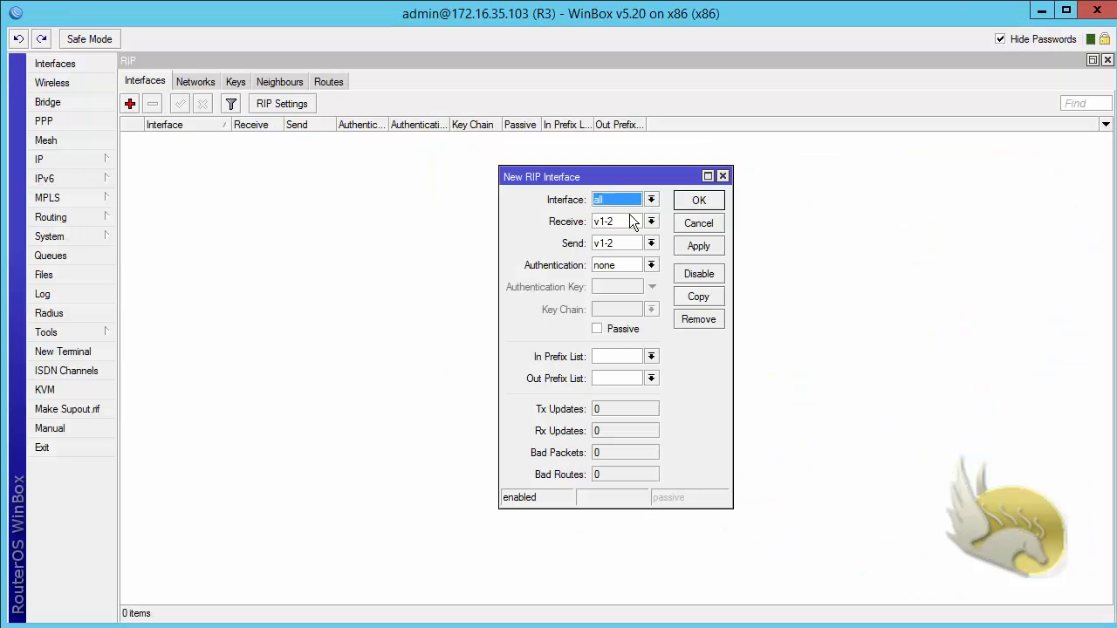
click(651, 201)
click(645, 235)
click(650, 223)
click(647, 257)
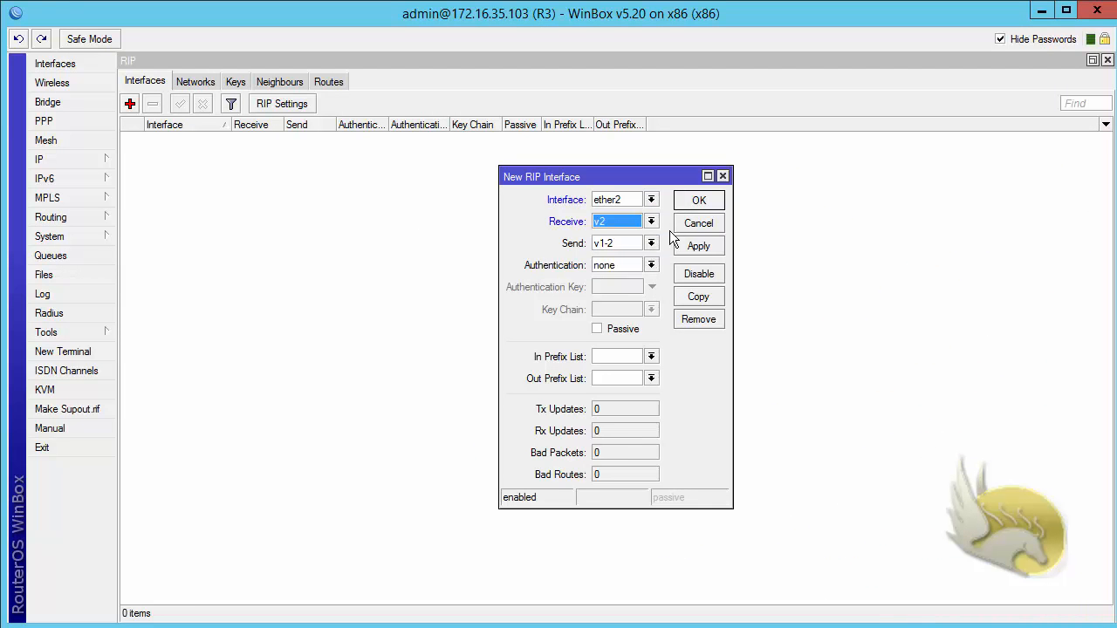
click(651, 244)
click(644, 282)
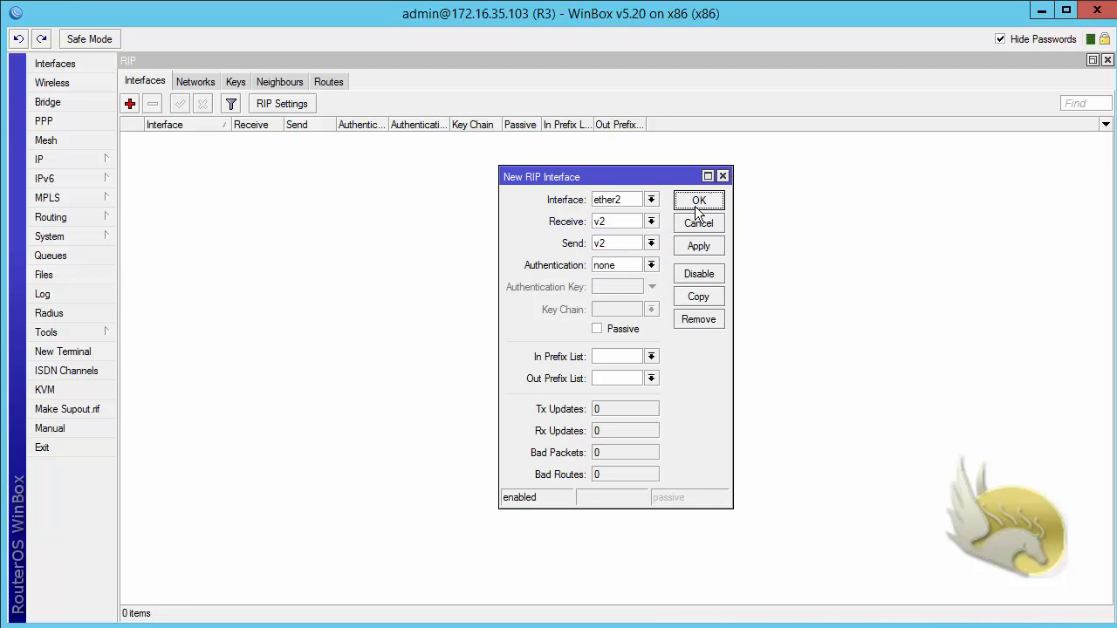
click(699, 201)
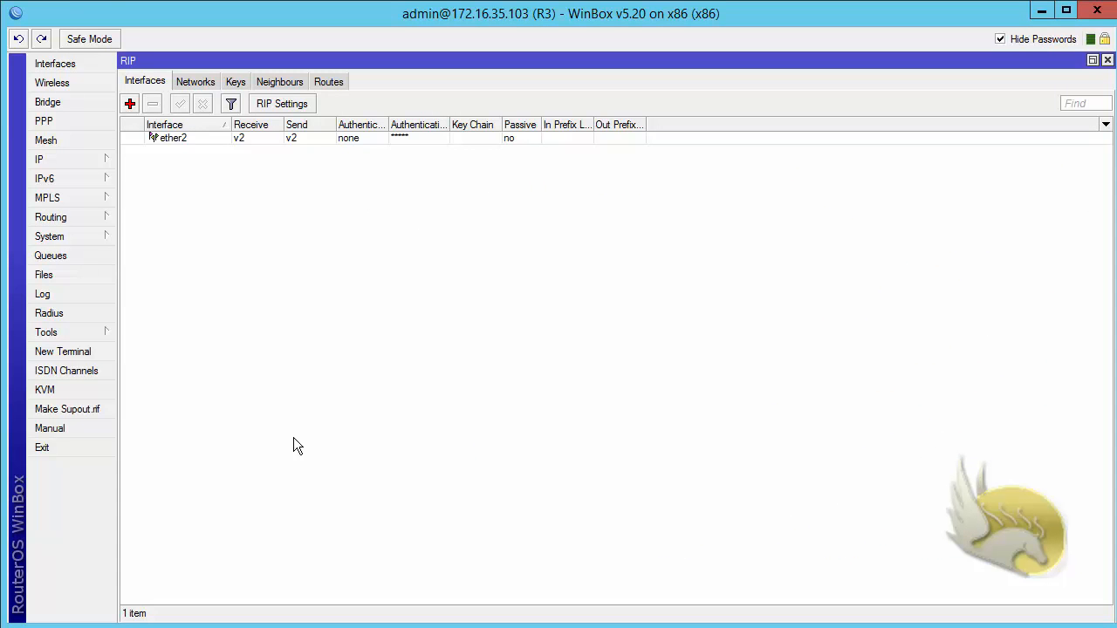
Step: Check R3's RIP routes for 200.200.200.0/24 and ping 200.200.200.200 from source address 3.3.3.3
click(328, 82)
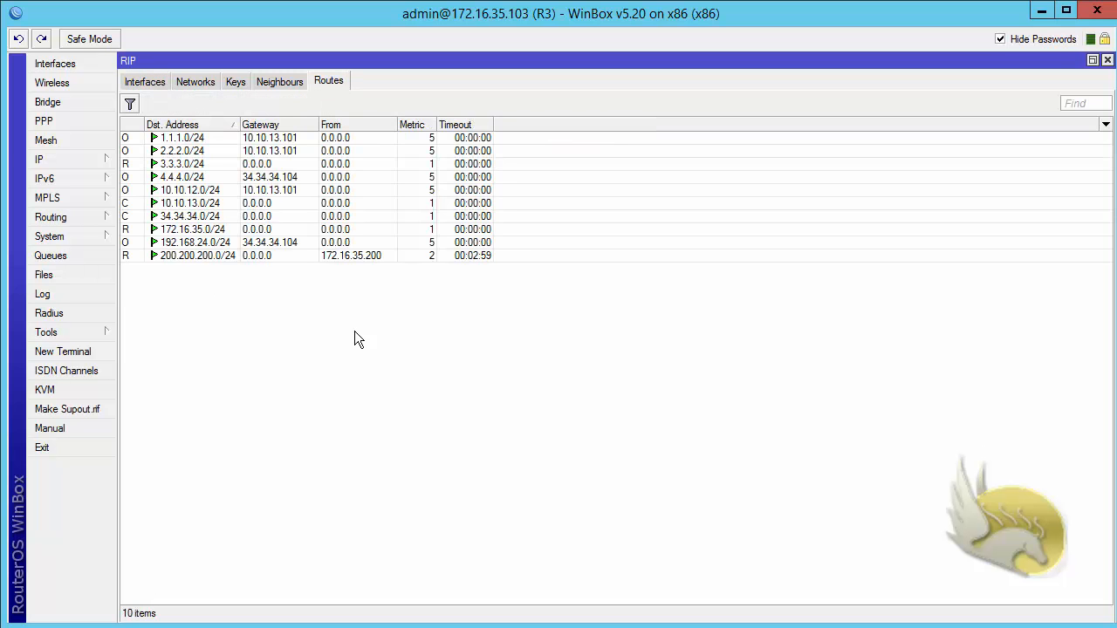
click(196, 256)
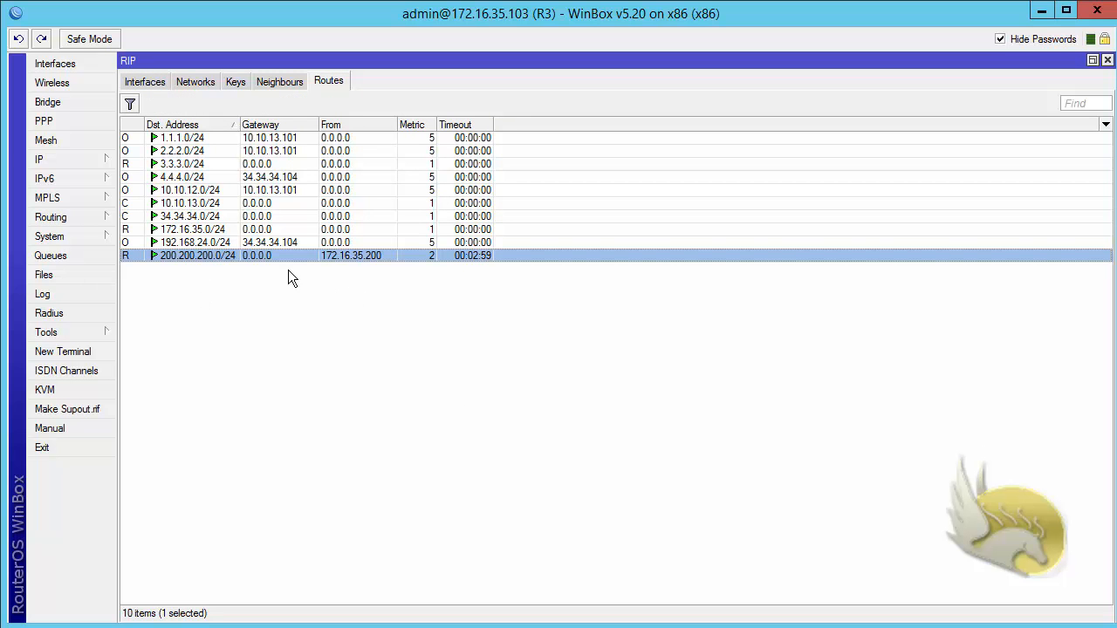
click(94, 336)
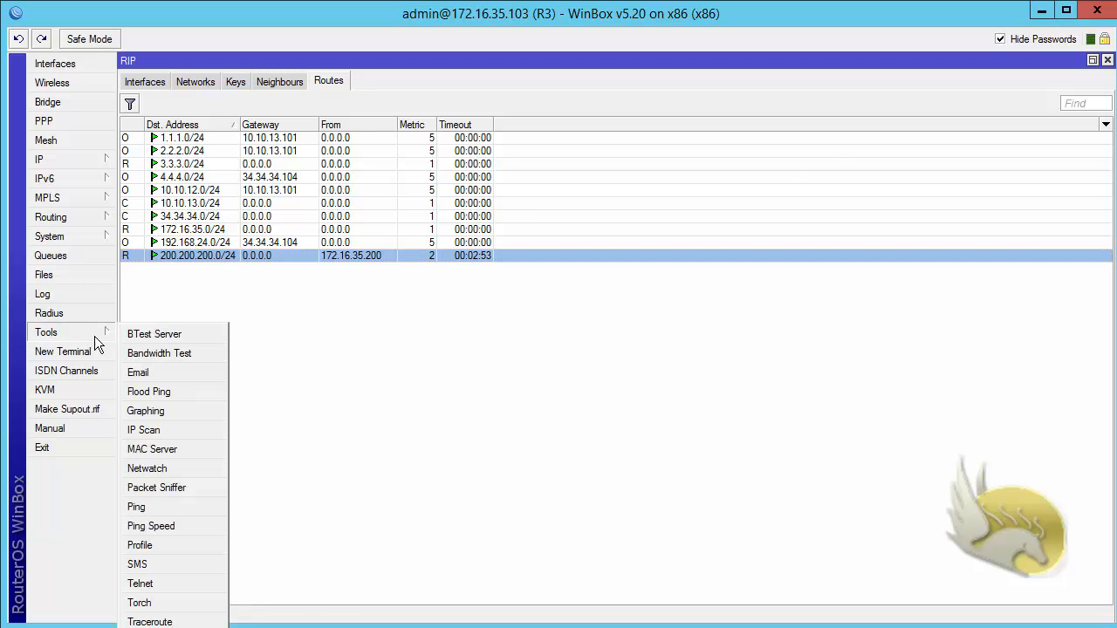
click(165, 508)
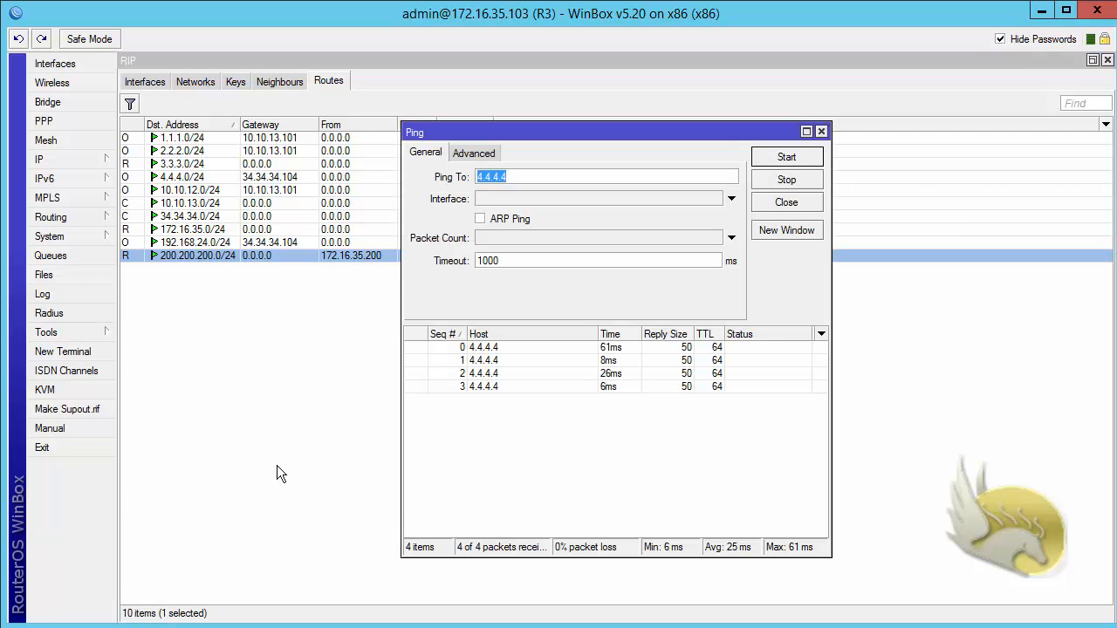
text(200.200.200.200)
click(471, 154)
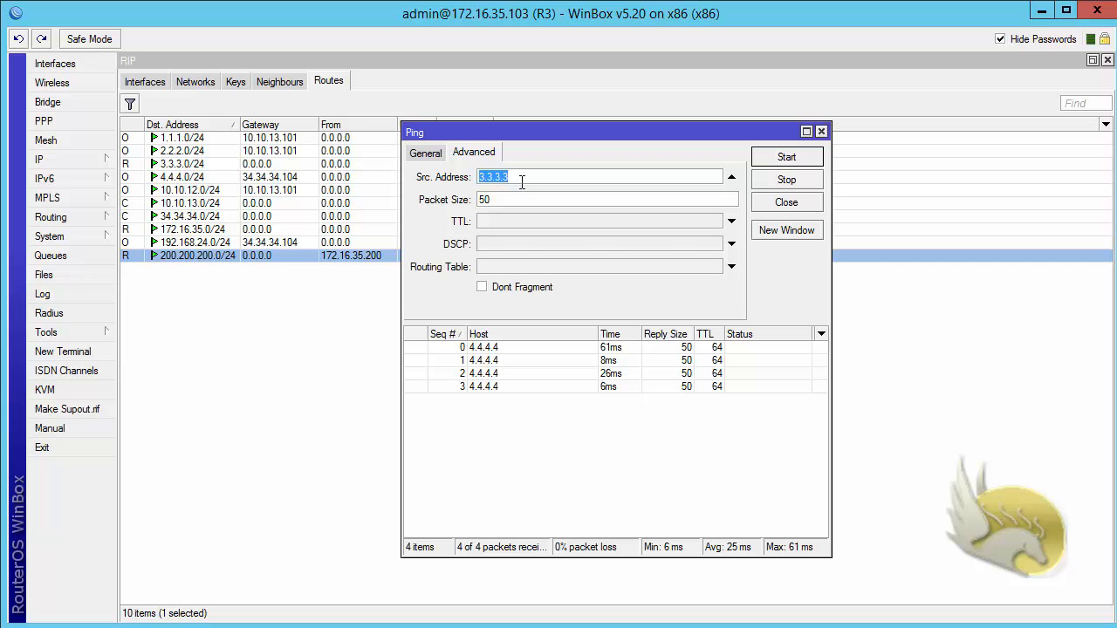
click(776, 158)
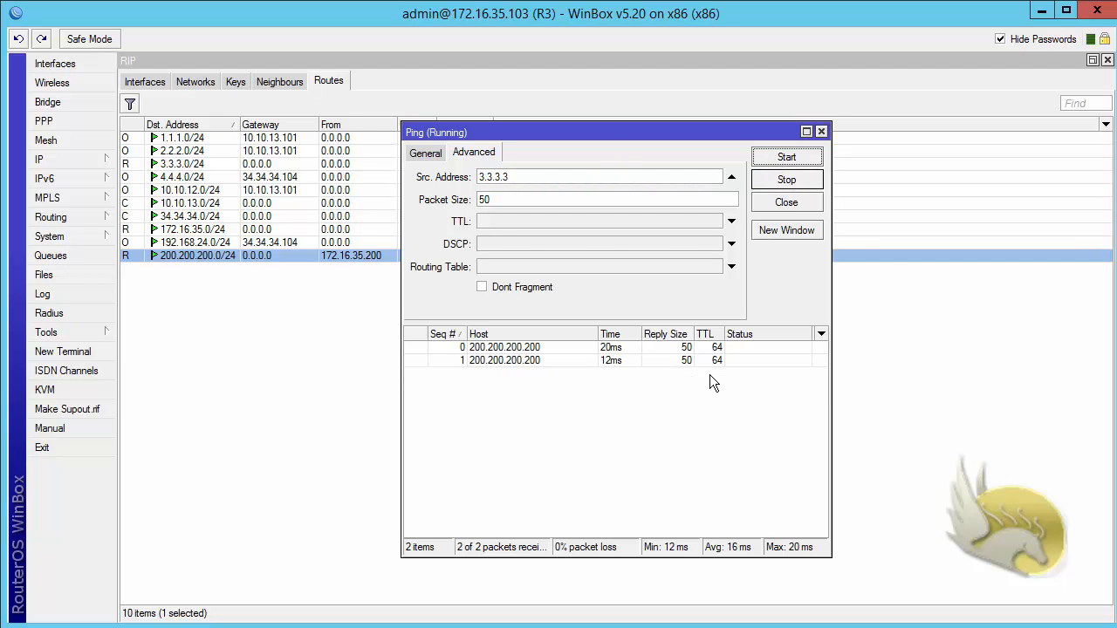
click(786, 182)
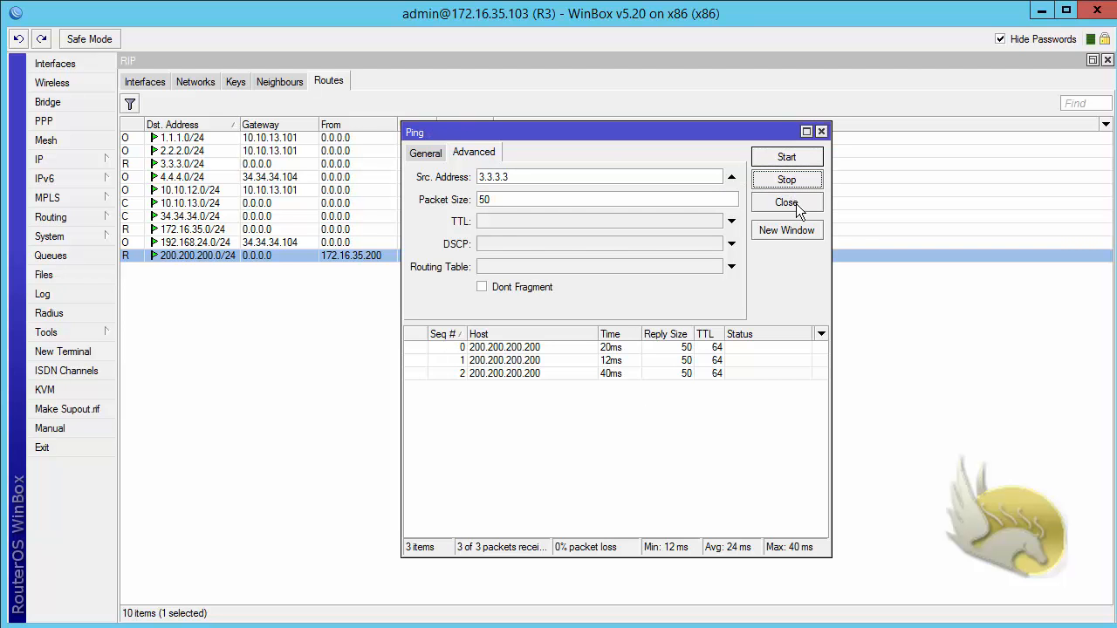
click(786, 202)
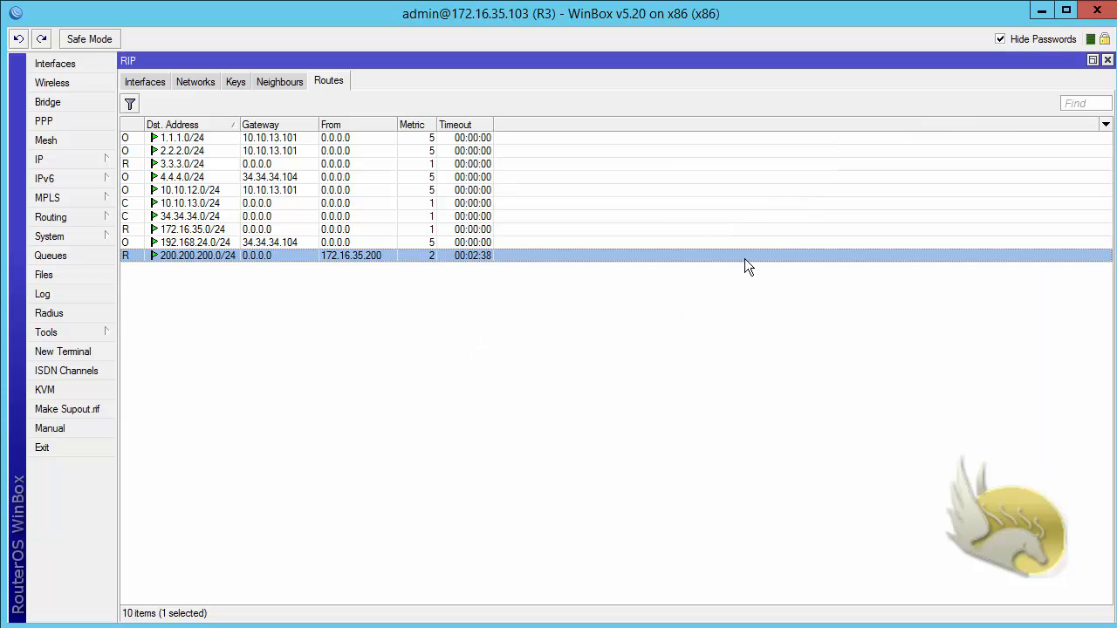
Step: Set the remote address of R3's BGP peer ISP2 to the loopback 200.200.200.200 and save it
click(1107, 59)
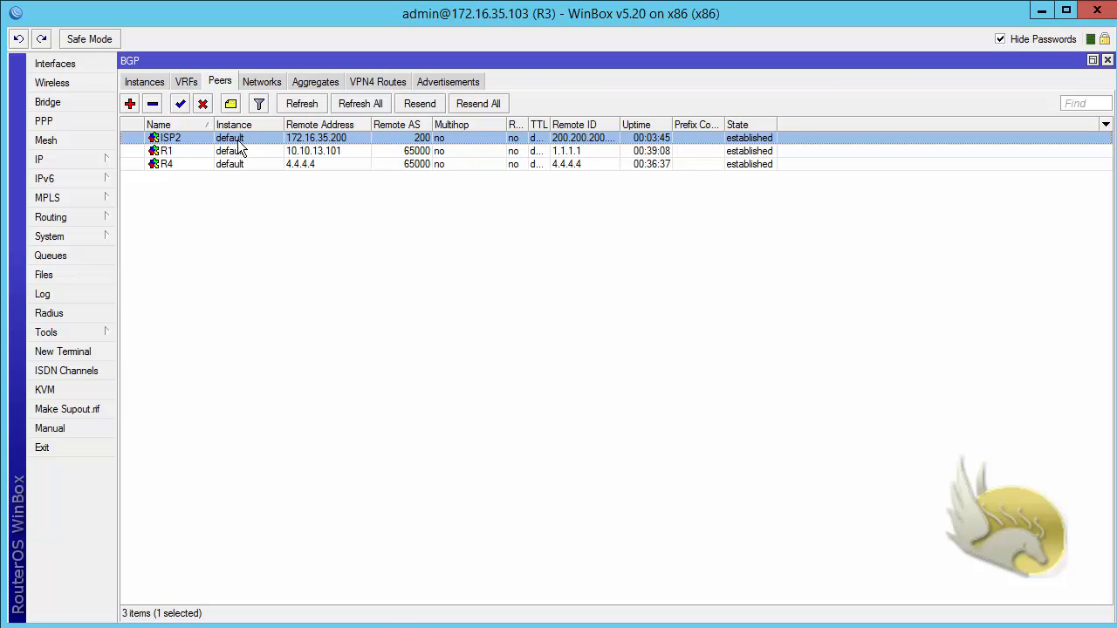
double_click(288, 139)
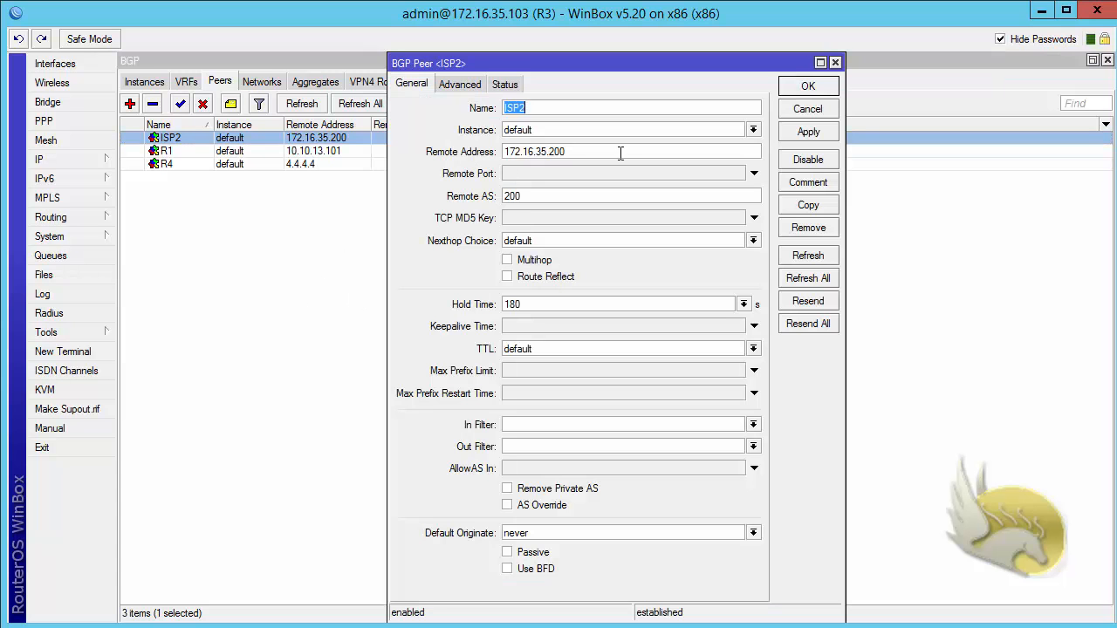
click(591, 152)
drag(591, 151, 368, 140)
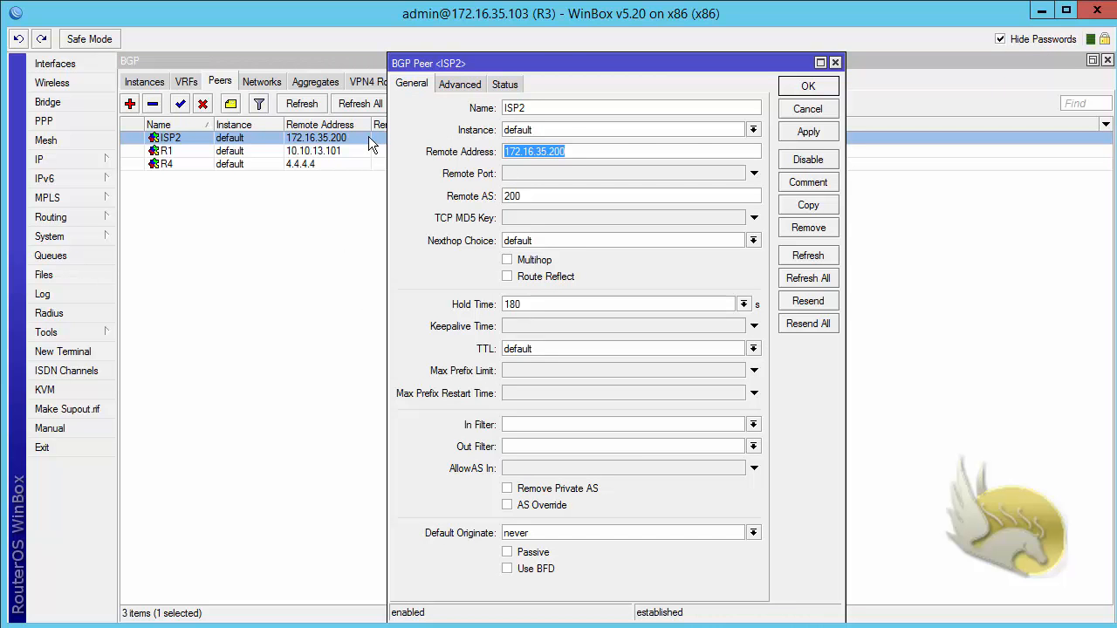
text(200.)
text(0.200.2)
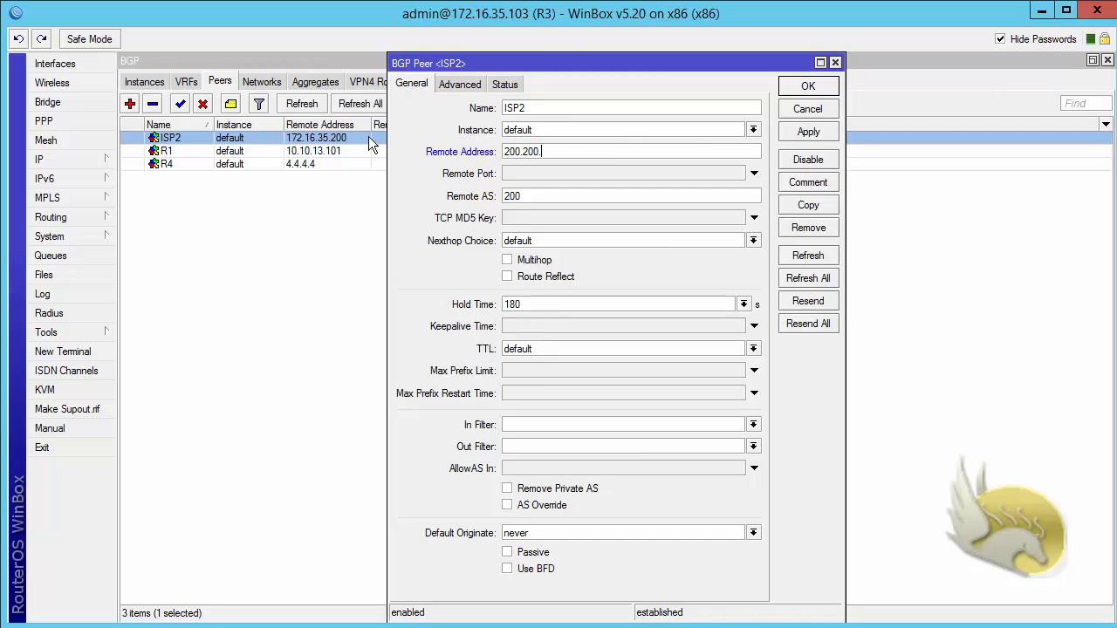
text(00.200)
click(801, 87)
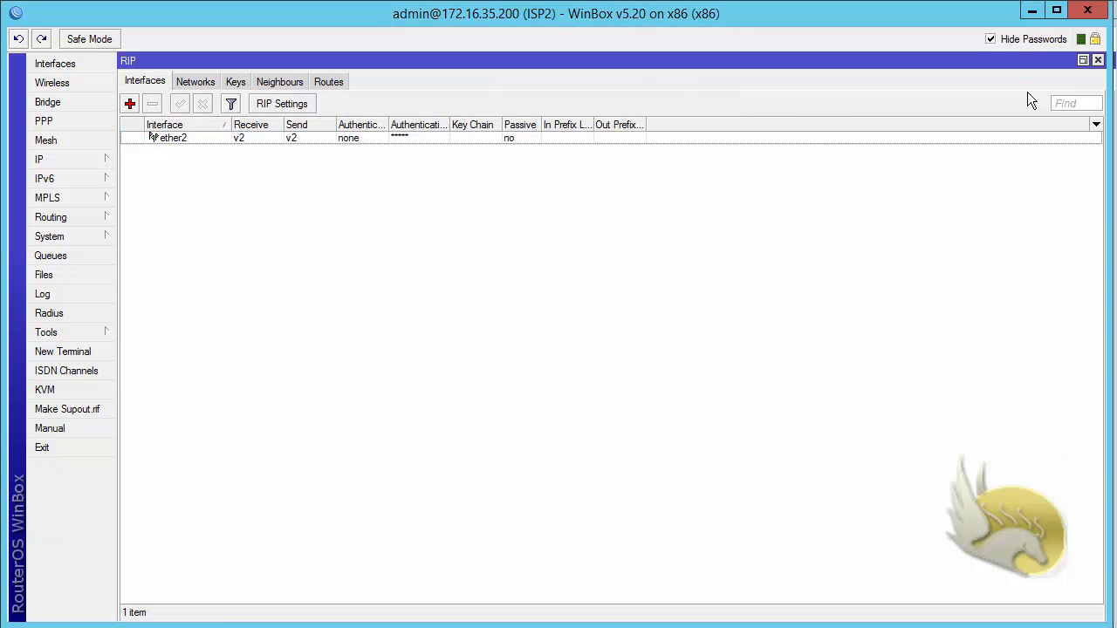
Step: On ISP2, set the remote address of BGP peer R5 to 3.3.3.3, save it, and widen the State column of the peer list
click(1098, 60)
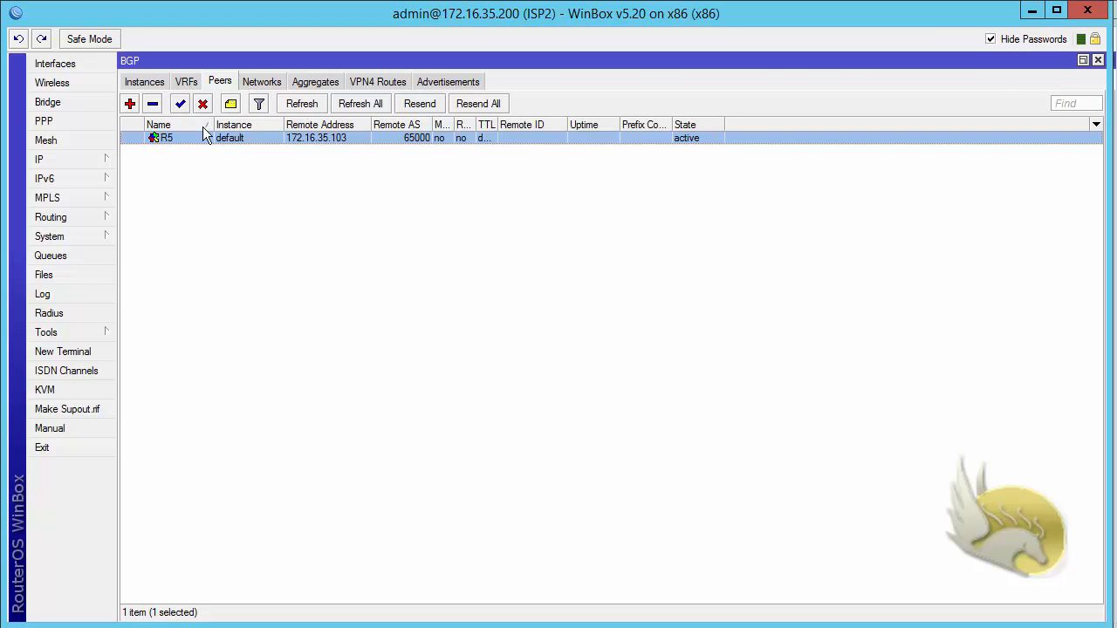
double_click(247, 137)
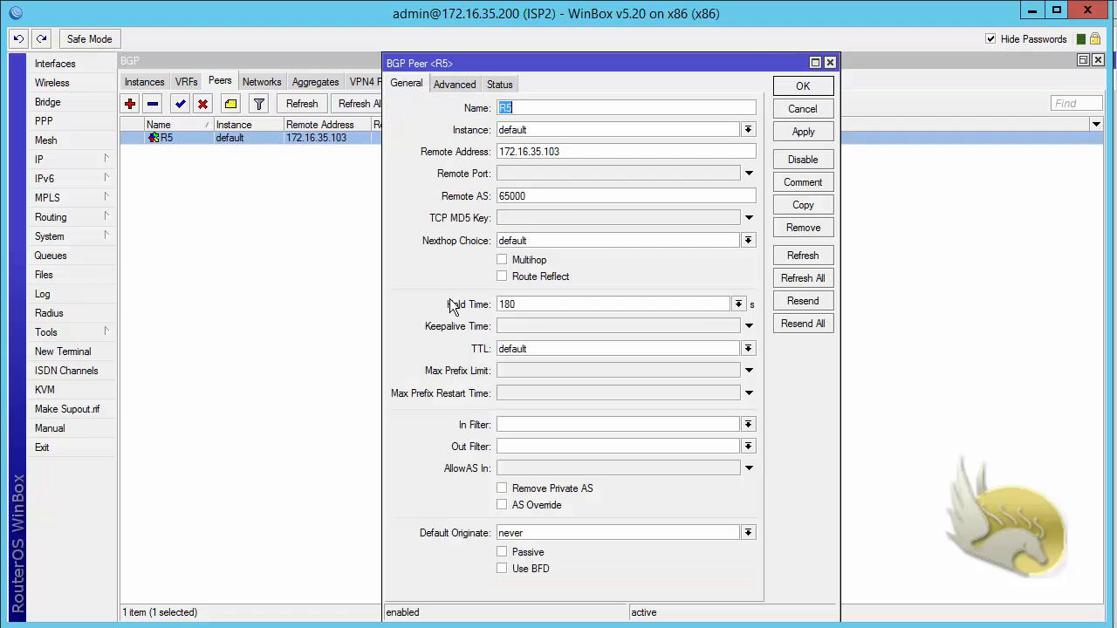
drag(577, 153, 403, 154)
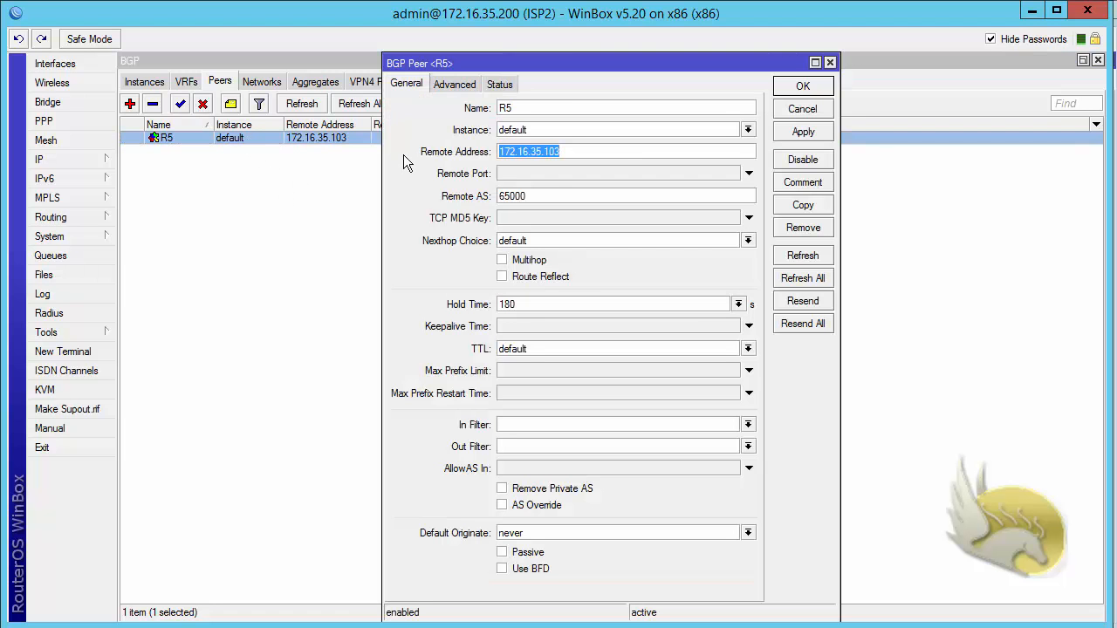
text(3.3.3.3)
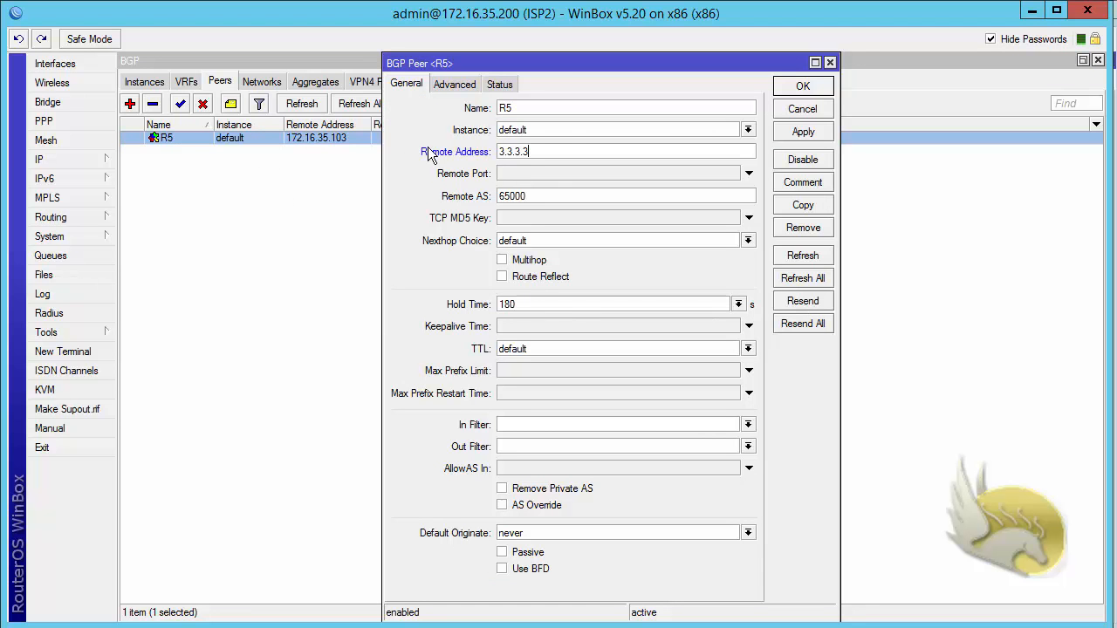
click(801, 85)
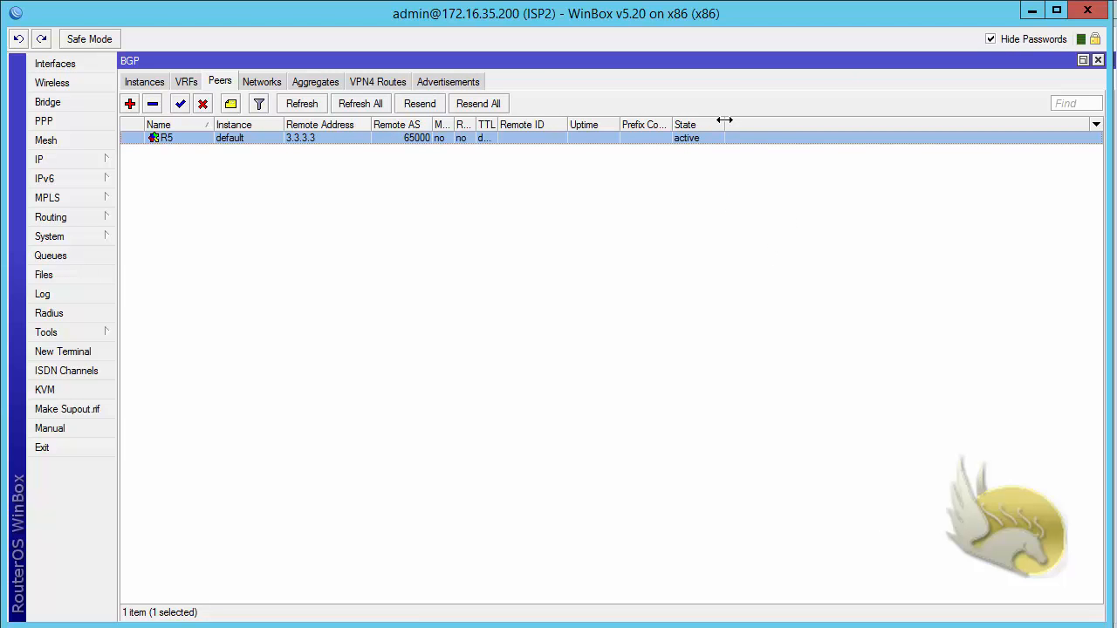
drag(724, 125, 779, 125)
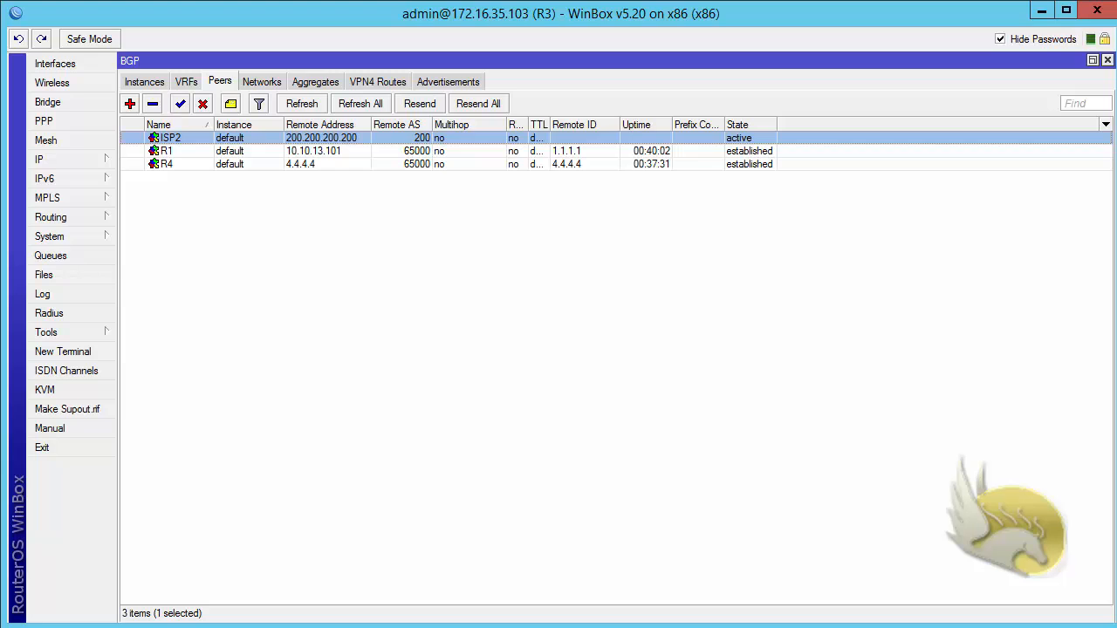
Step: Review the connection between R3 and ISP2 in the TOPO.png diagram in Paint and return to R3's BGP peer list
key(alt+Tab)
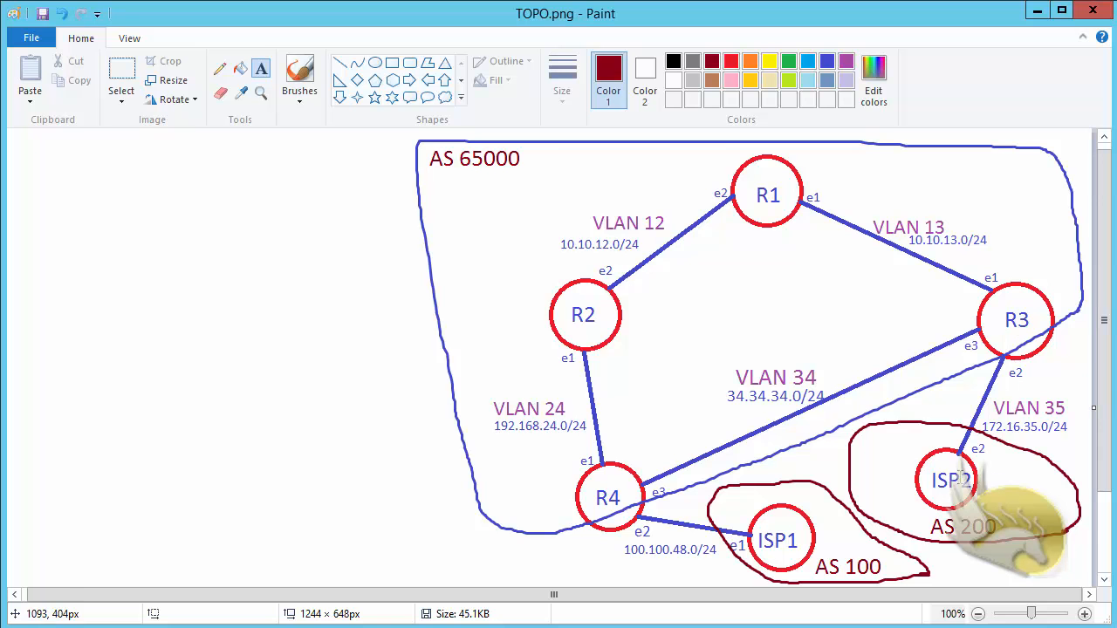
key(alt+Tab)
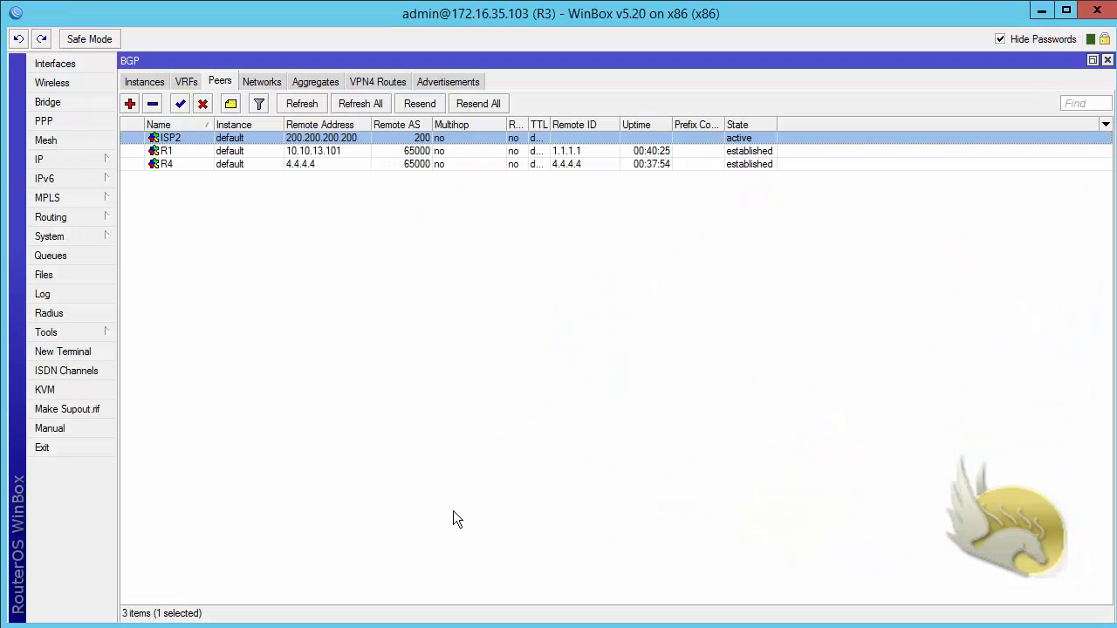
Step: Try enabling Multihop on R3's BGP peer ISP2, save it, and widen the State column of the peer list
double_click(336, 139)
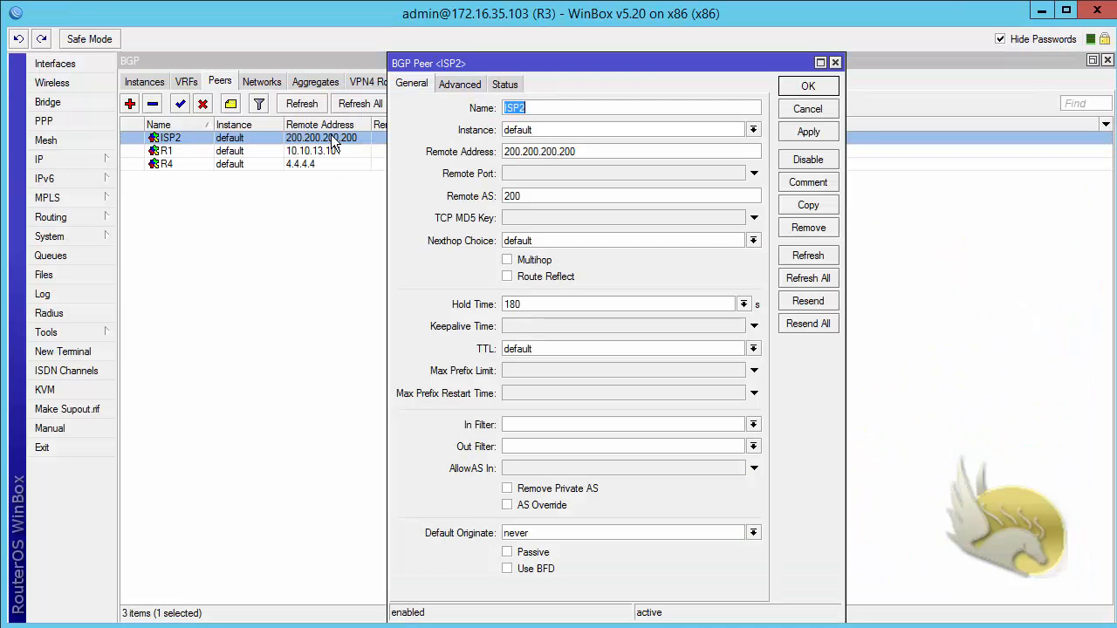
click(508, 261)
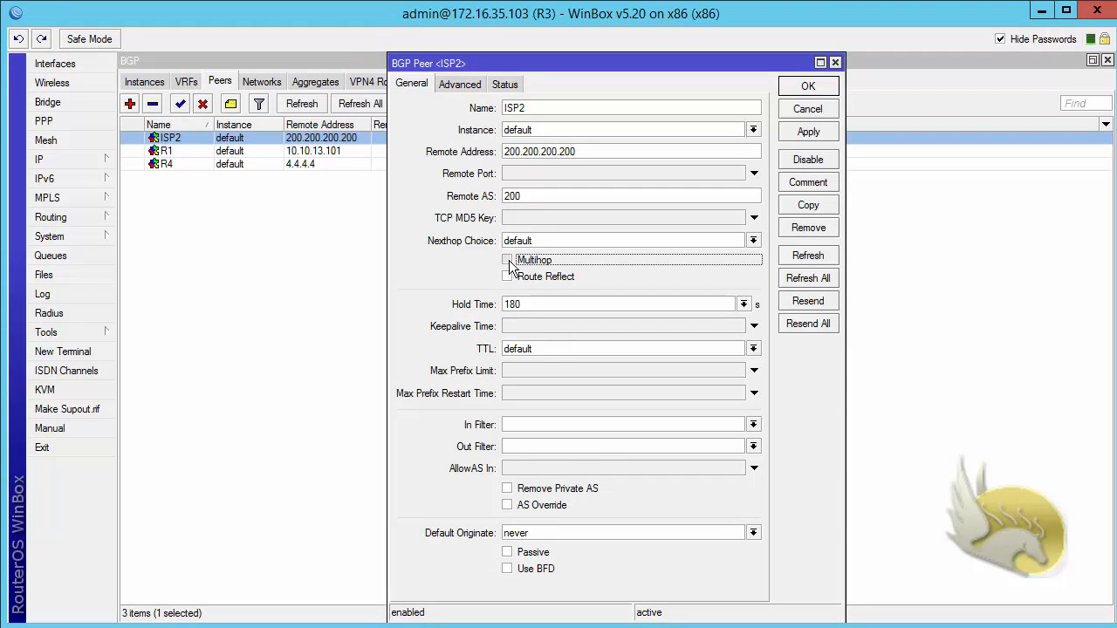
click(808, 85)
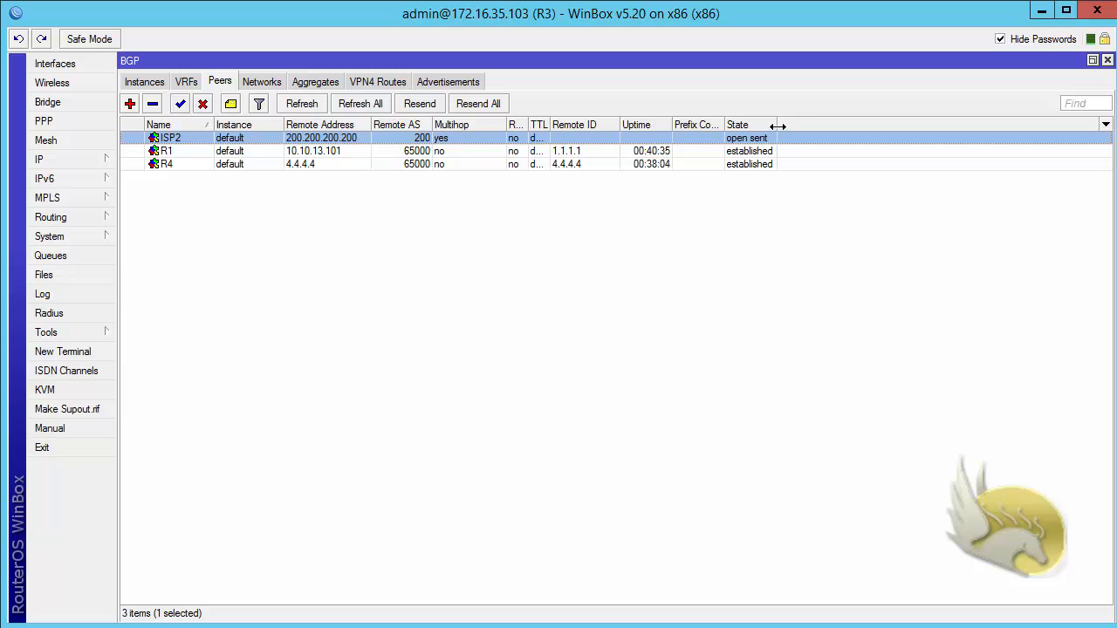
drag(777, 125, 812, 127)
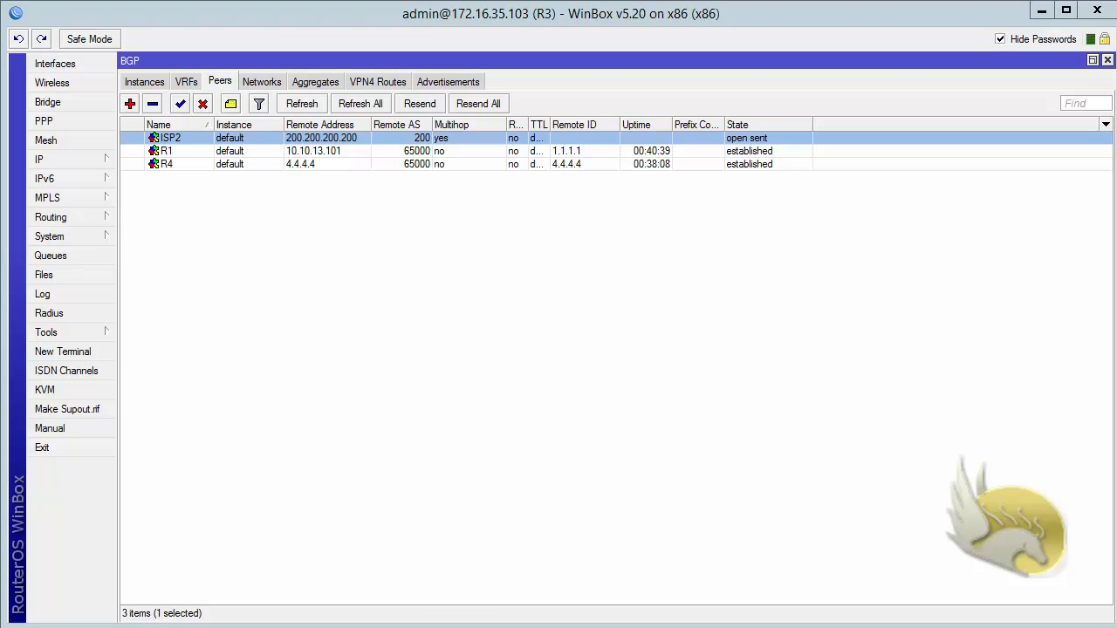
Step: Switch to the ISP2 router and try enabling Multihop on its BGP peer R5, saving the change
key(alt+Tab)
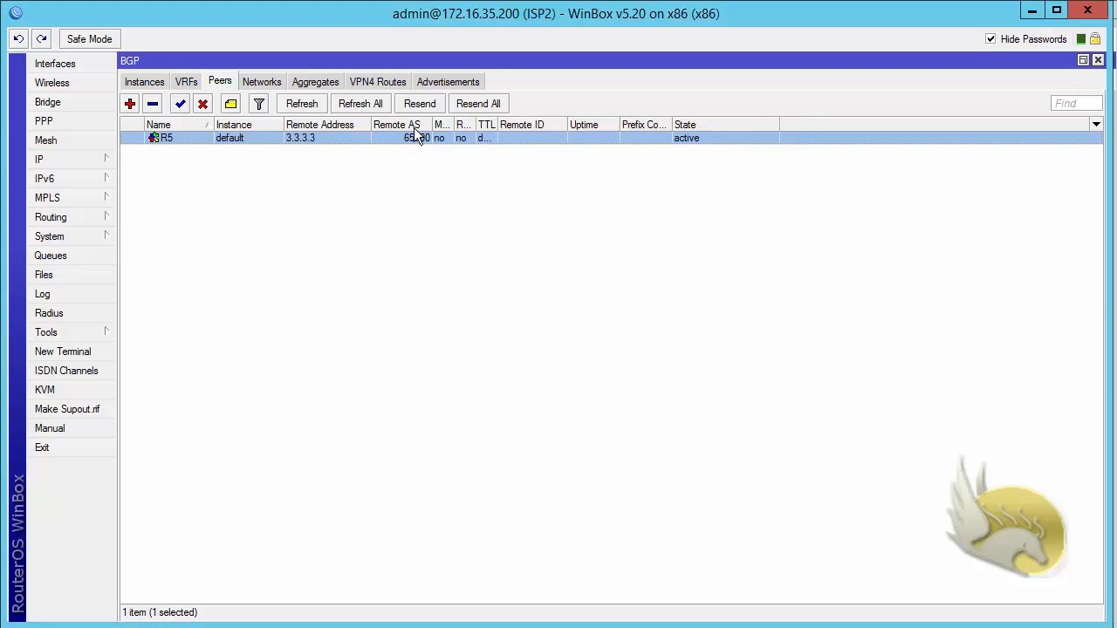
double_click(376, 138)
click(502, 259)
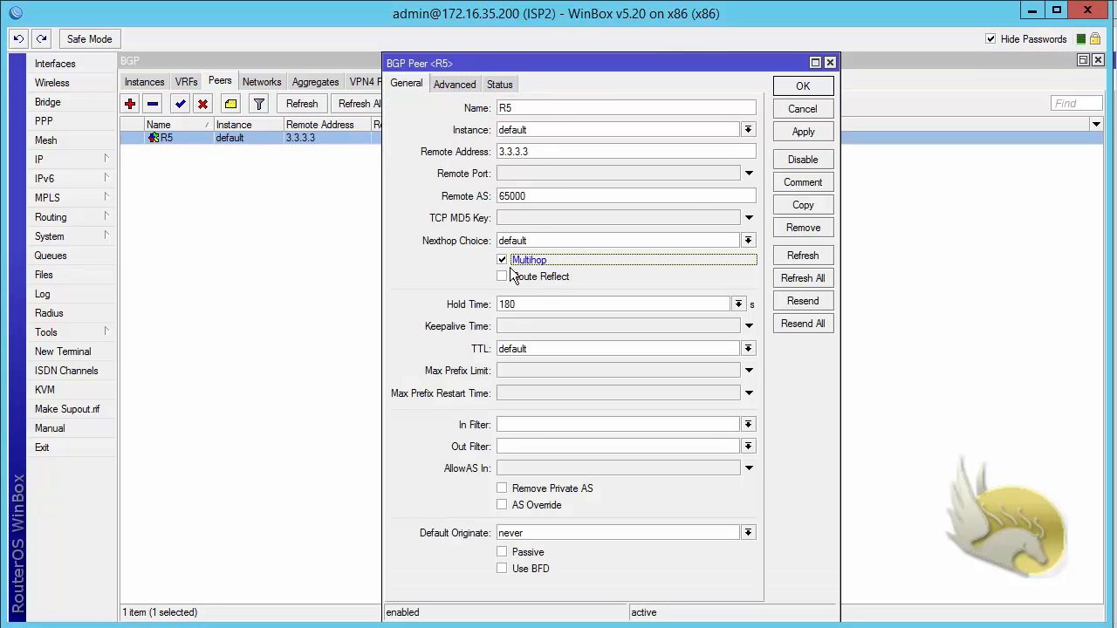
click(806, 86)
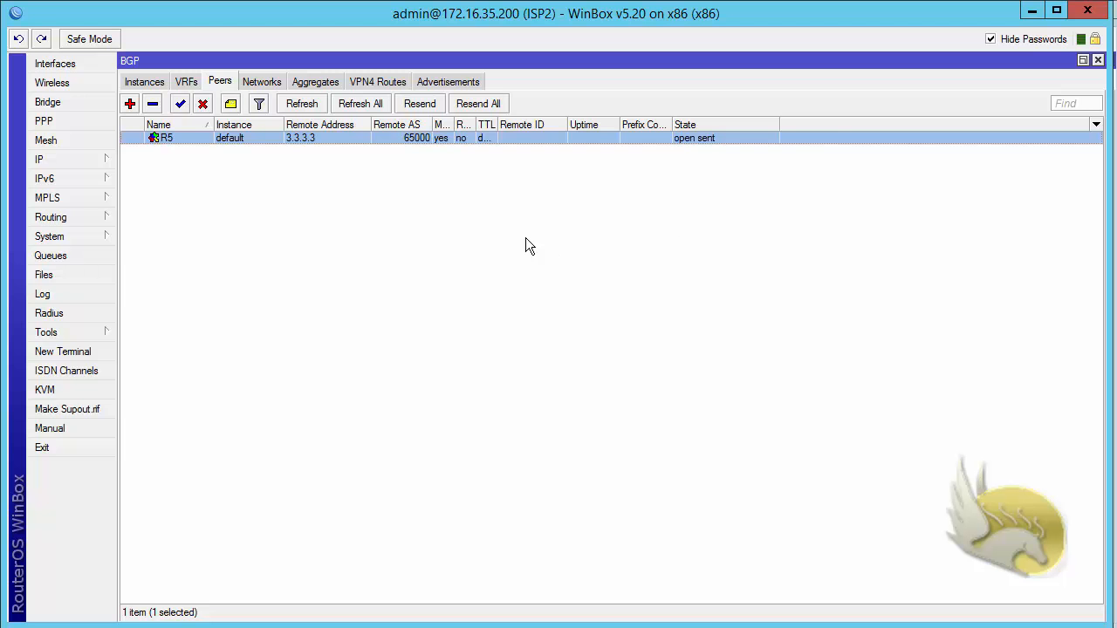
Step: Disable Multihop on ISP2's BGP peer R5 and on R3's BGP peer ISP2, saving both peers
double_click(310, 138)
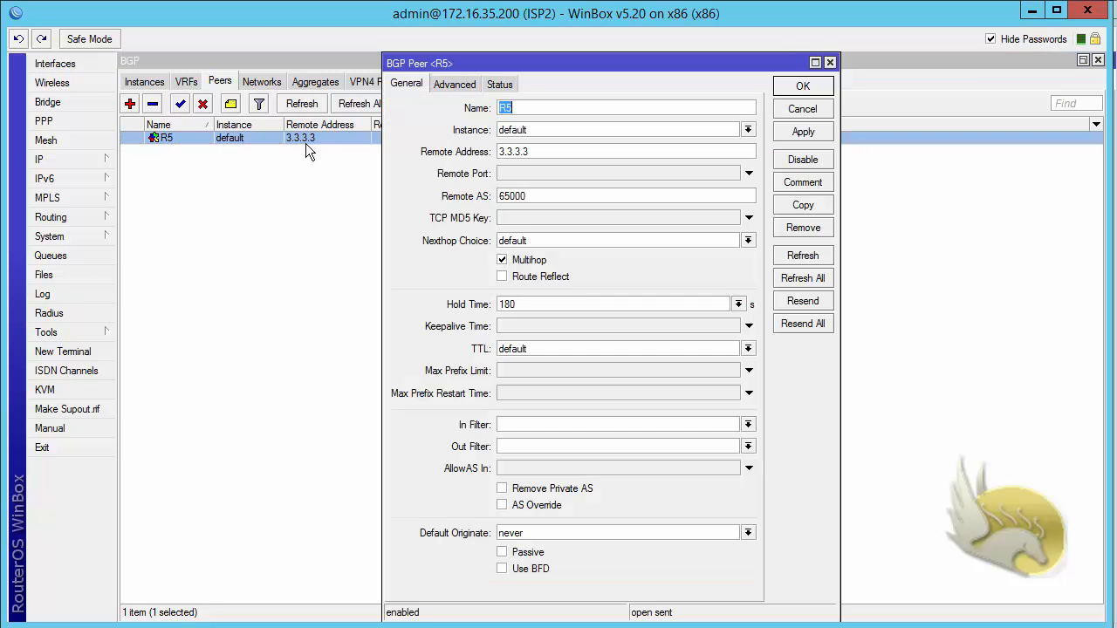
click(504, 259)
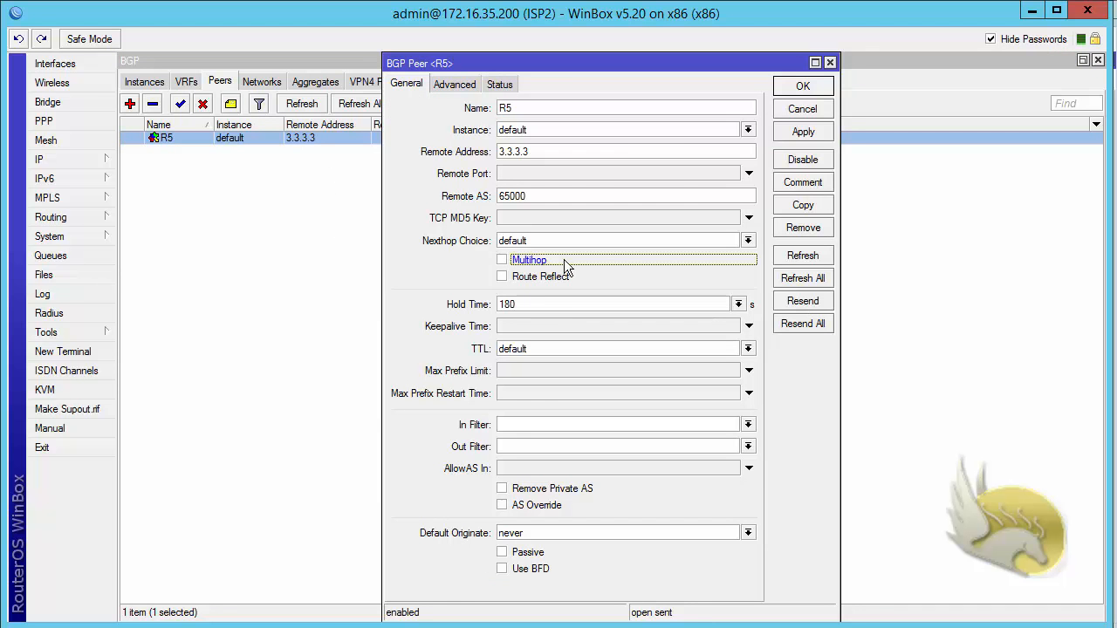
click(799, 89)
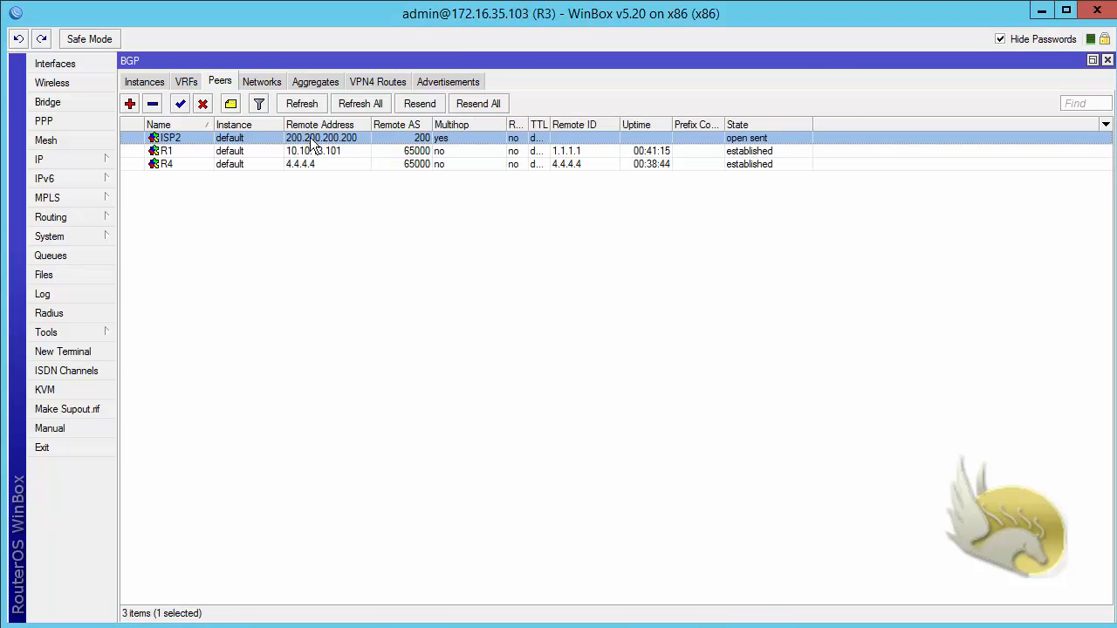
double_click(311, 140)
click(508, 261)
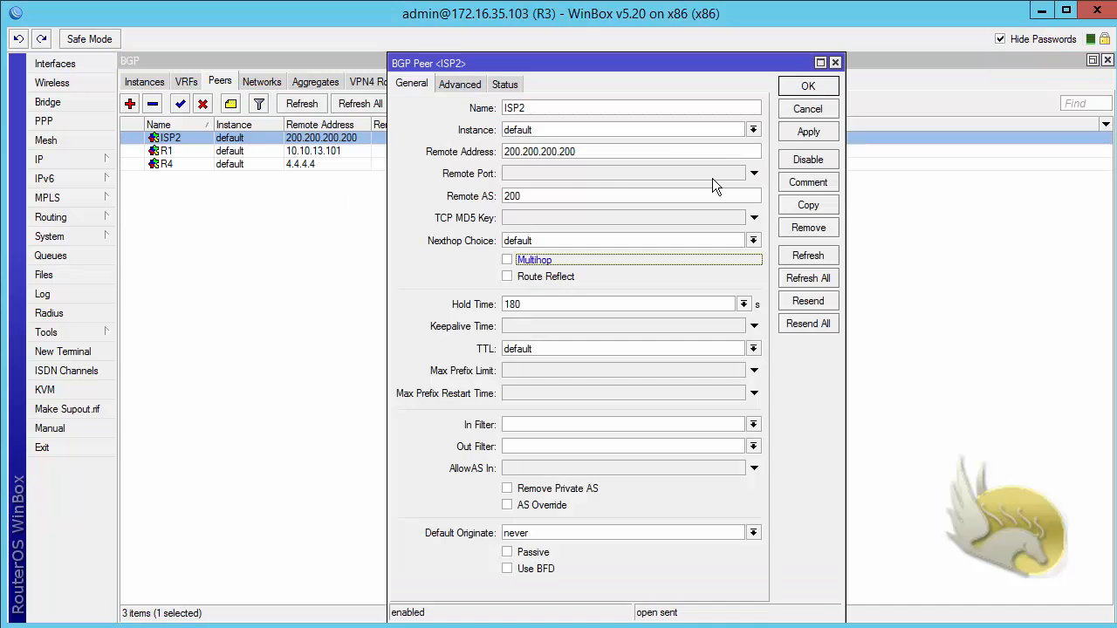
click(808, 88)
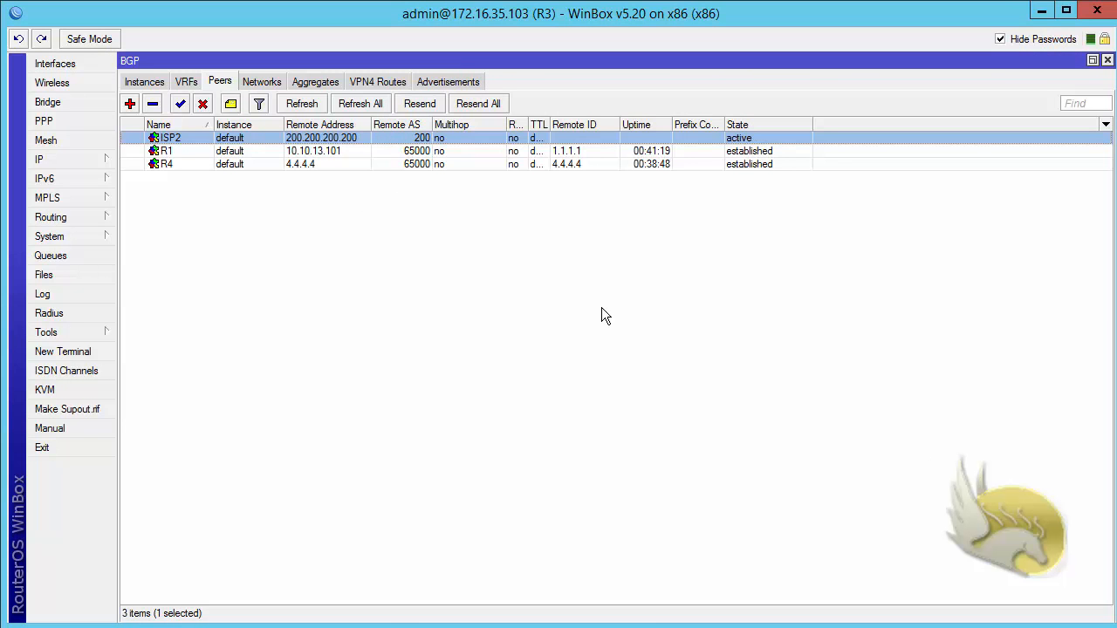
Step: Set the update source of R3's BGP peer ISP2 to lo0 and save it
double_click(299, 139)
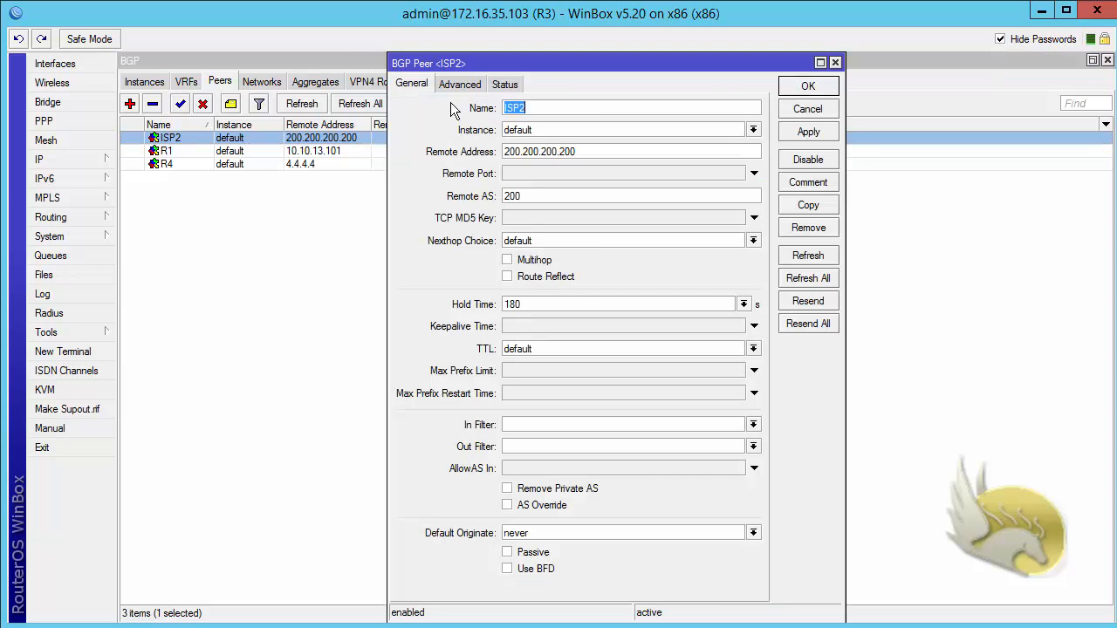
click(454, 87)
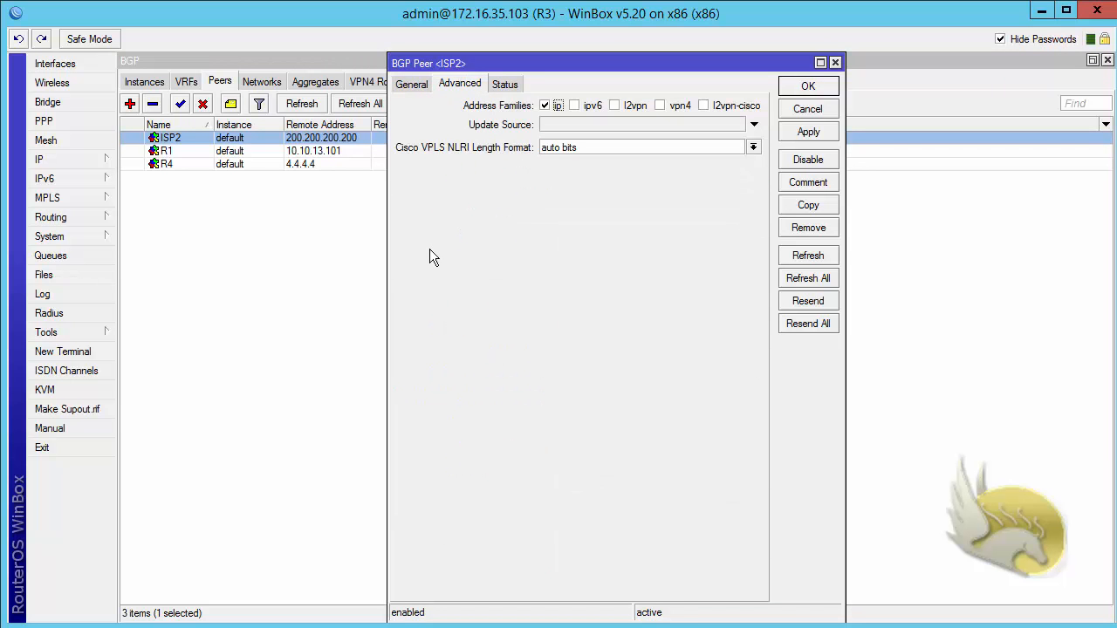
click(754, 123)
click(739, 124)
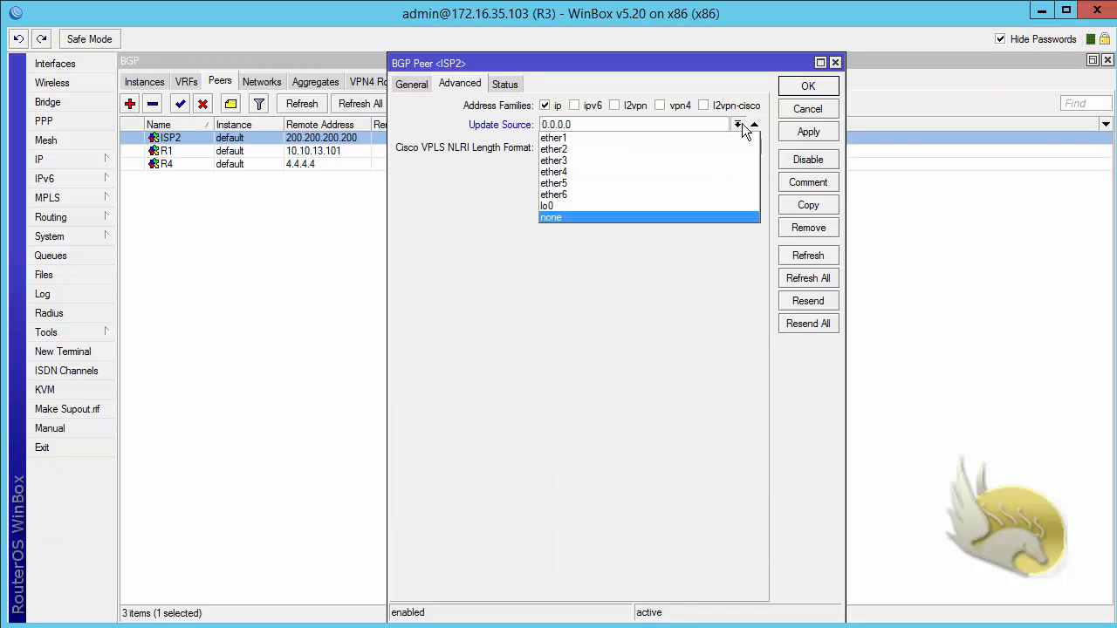
click(692, 206)
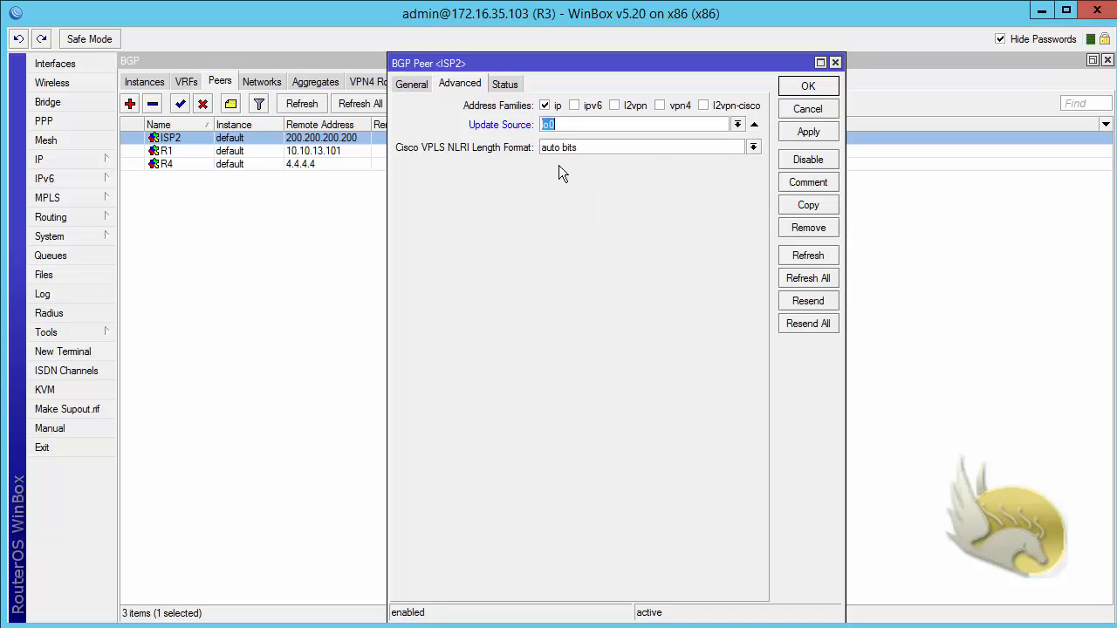
click(808, 86)
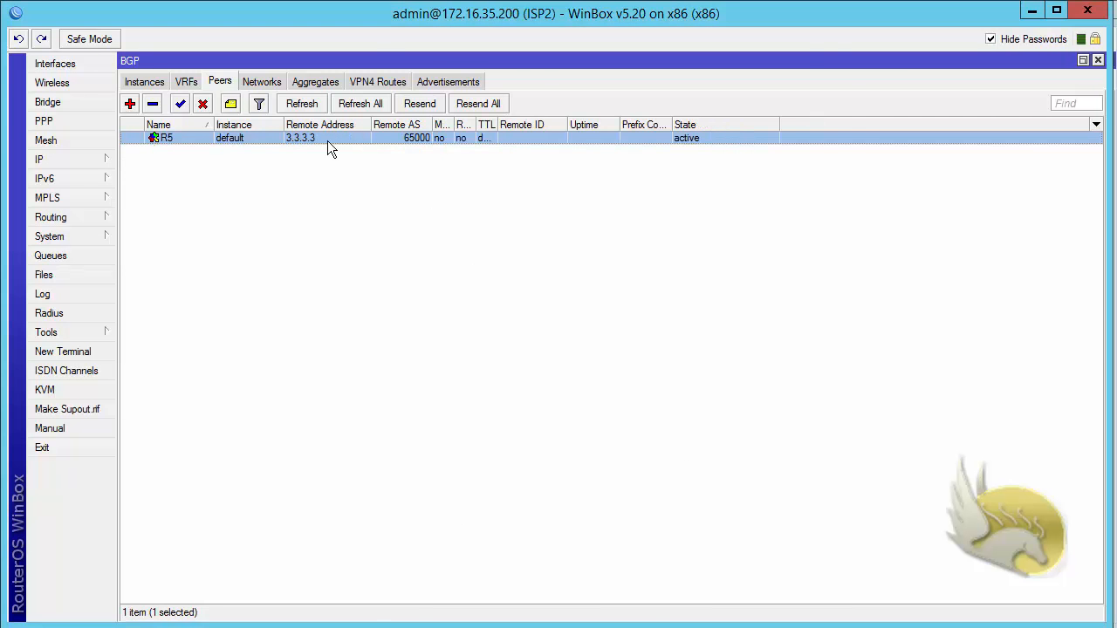
Step: On the ISP2 router, set the update source of BGP peer R5 to lo0 and save it
double_click(327, 141)
click(460, 86)
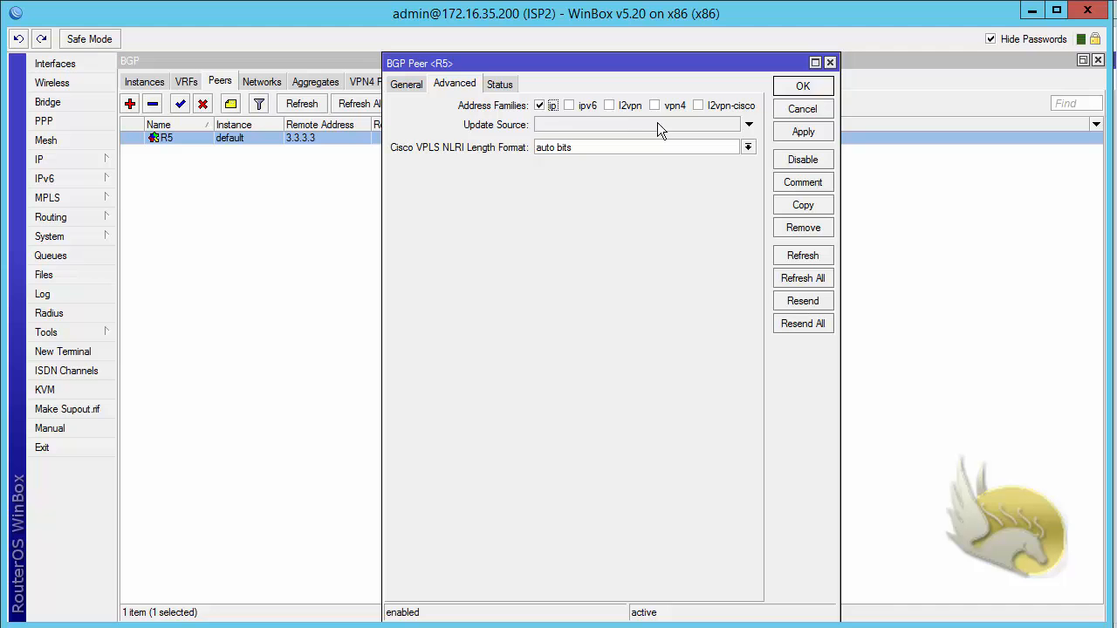
click(748, 127)
click(733, 126)
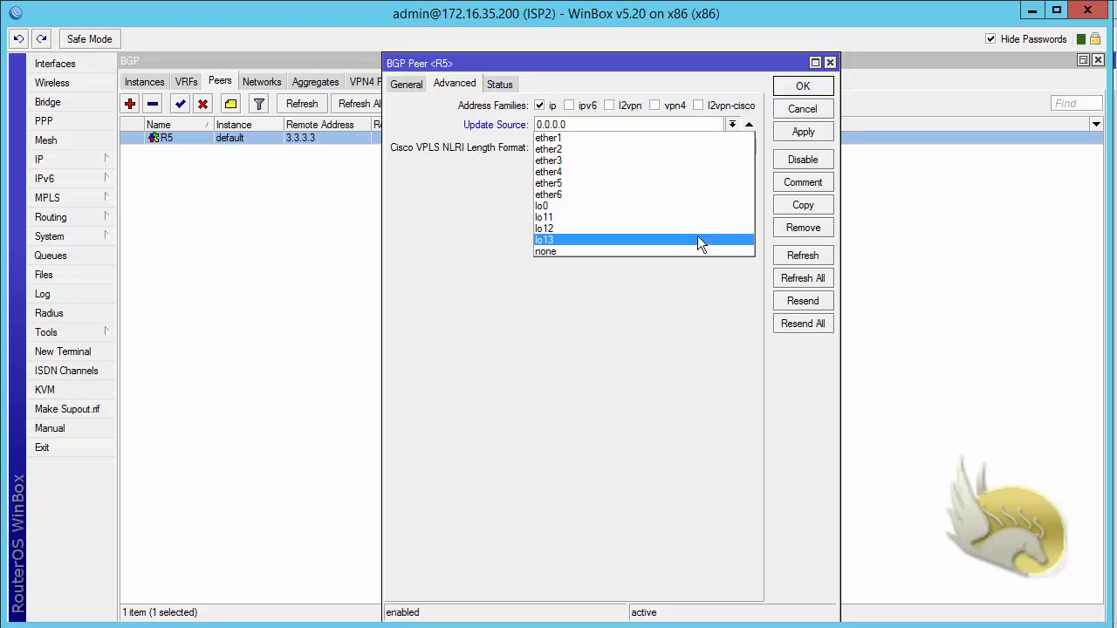
click(688, 205)
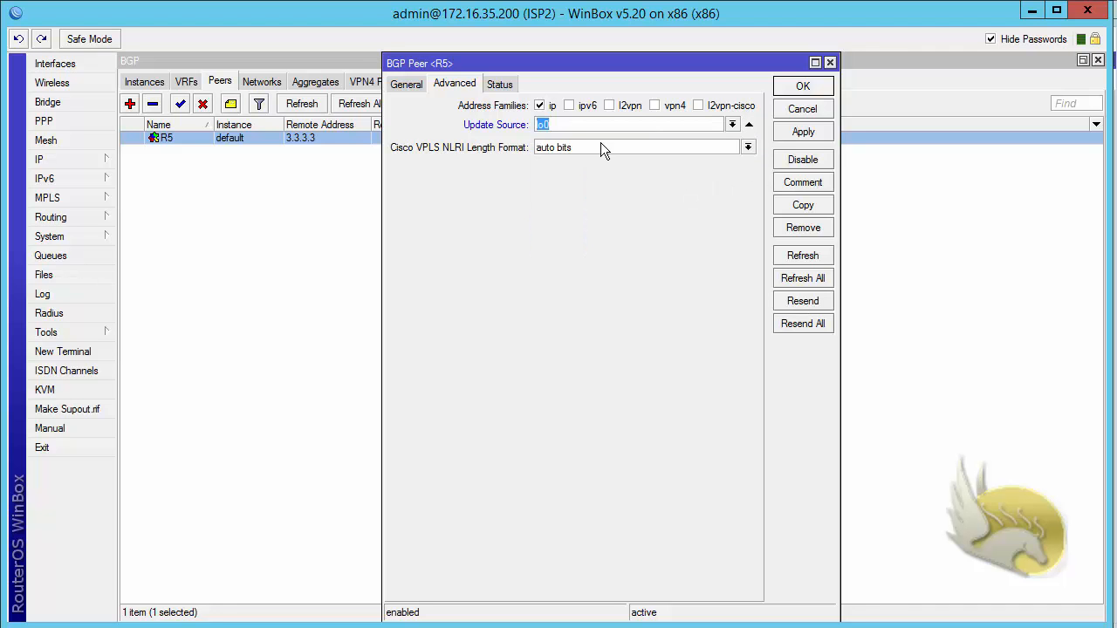
click(785, 86)
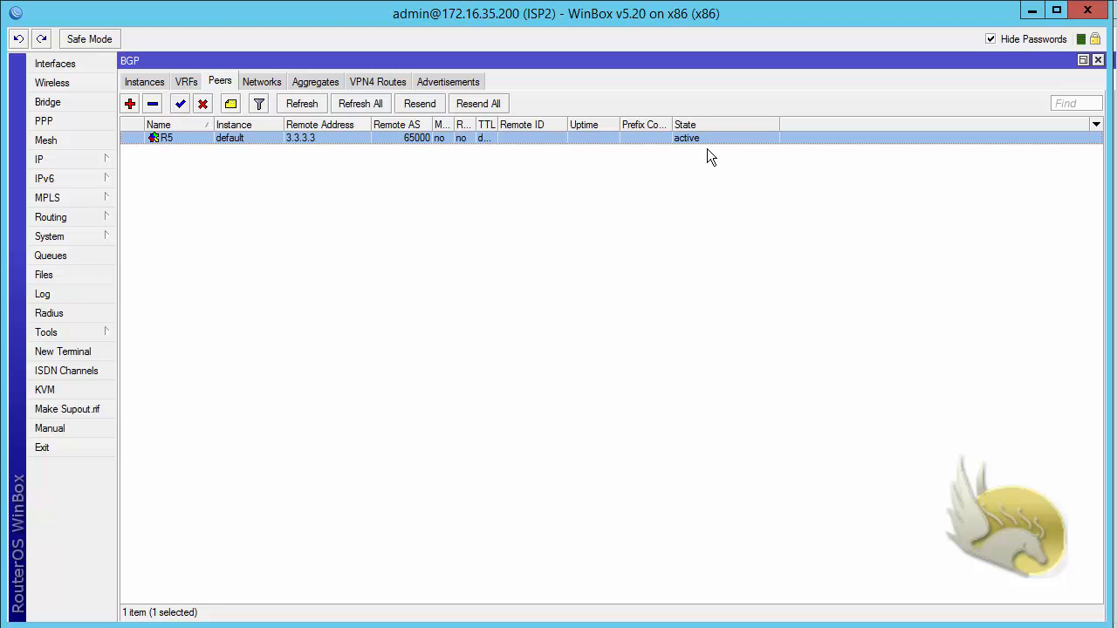
Step: Enable Multihop in the general settings of ISP2's BGP peer R5 and save it
double_click(307, 140)
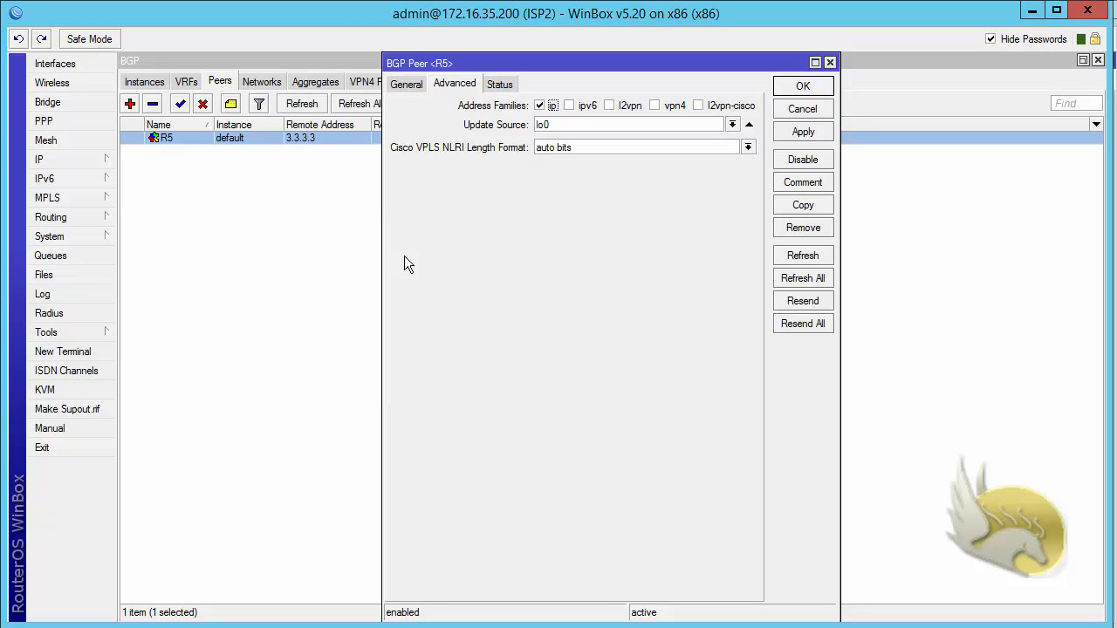
click(412, 83)
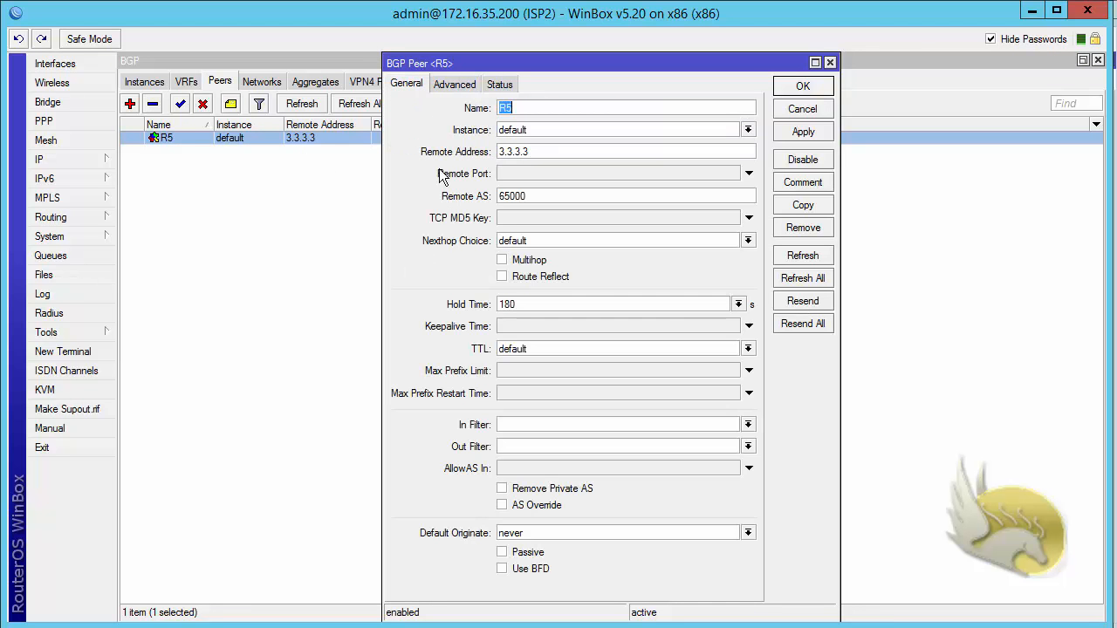
click(503, 260)
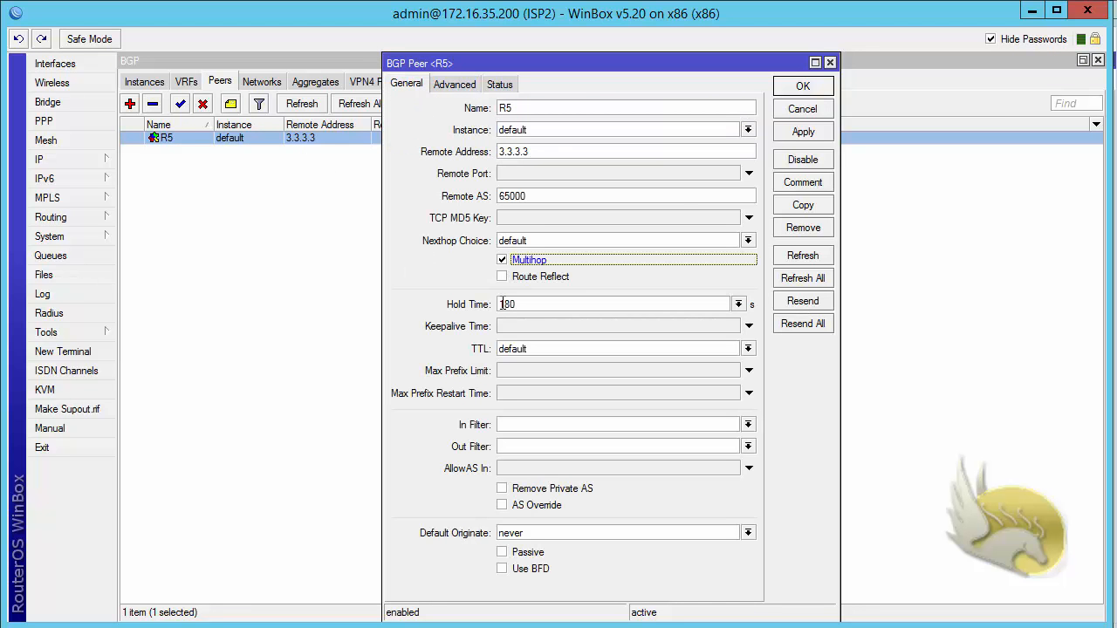
click(803, 86)
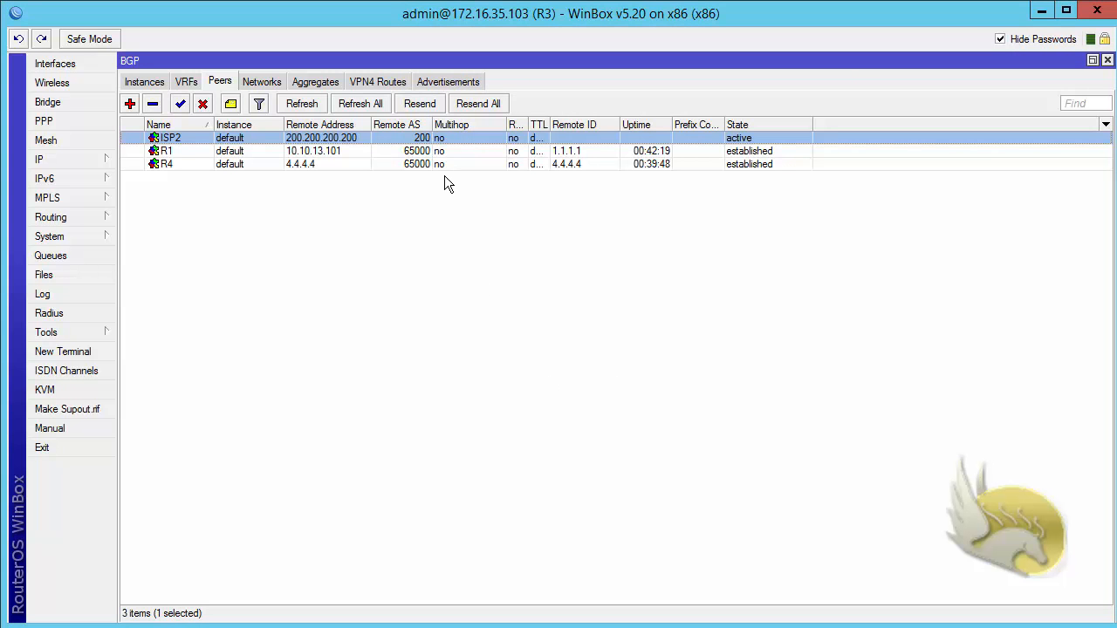
Step: On R3, enable Multihop in the general settings of BGP peer ISP2 and save it
double_click(397, 138)
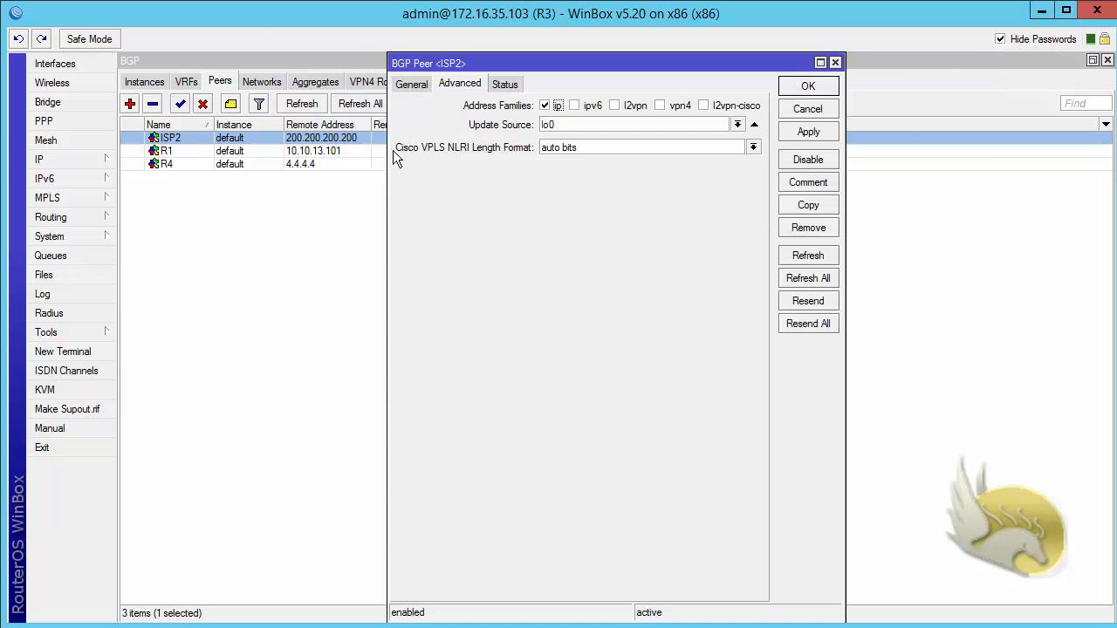
click(421, 87)
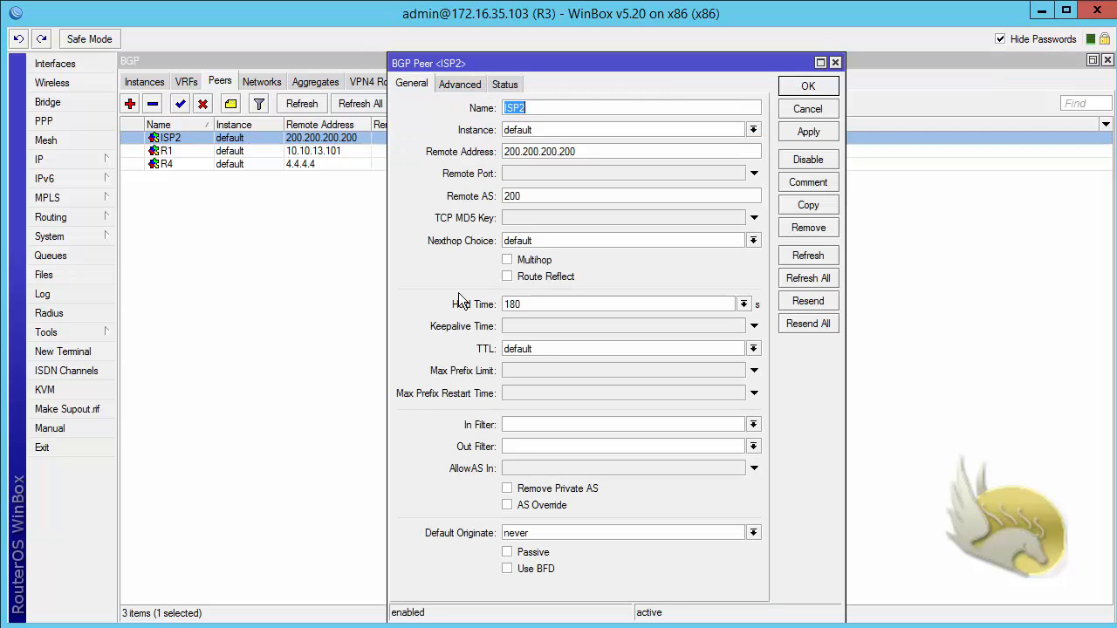
click(507, 259)
click(796, 91)
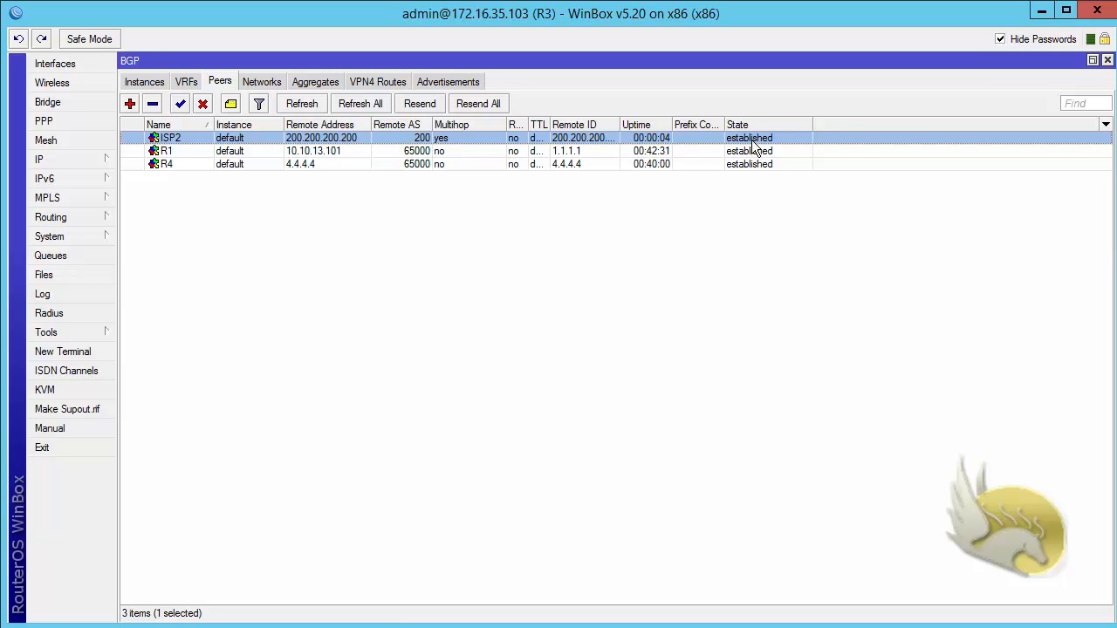
Step: Review the Multihop and update source settings of R3's BGP peer ISP2 and close the peer
double_click(341, 140)
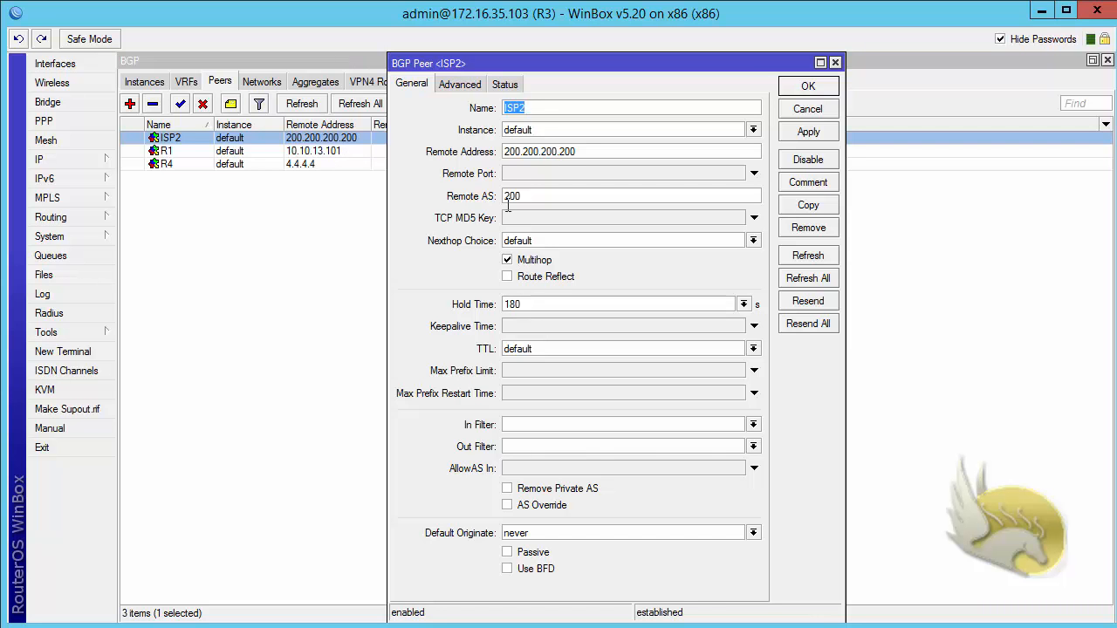
click(463, 86)
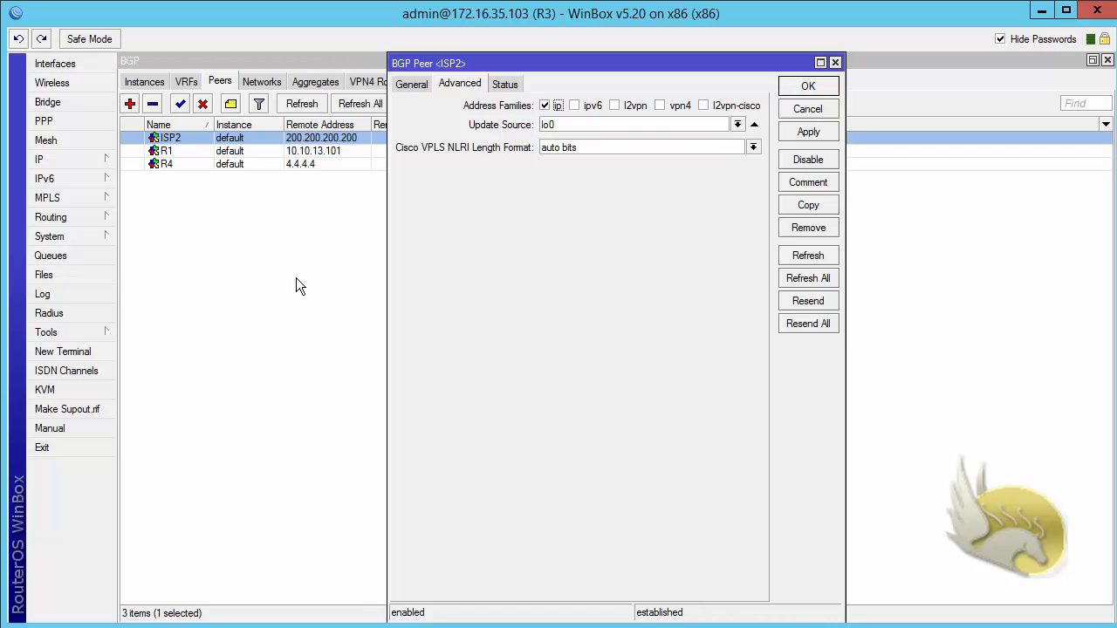
click(798, 88)
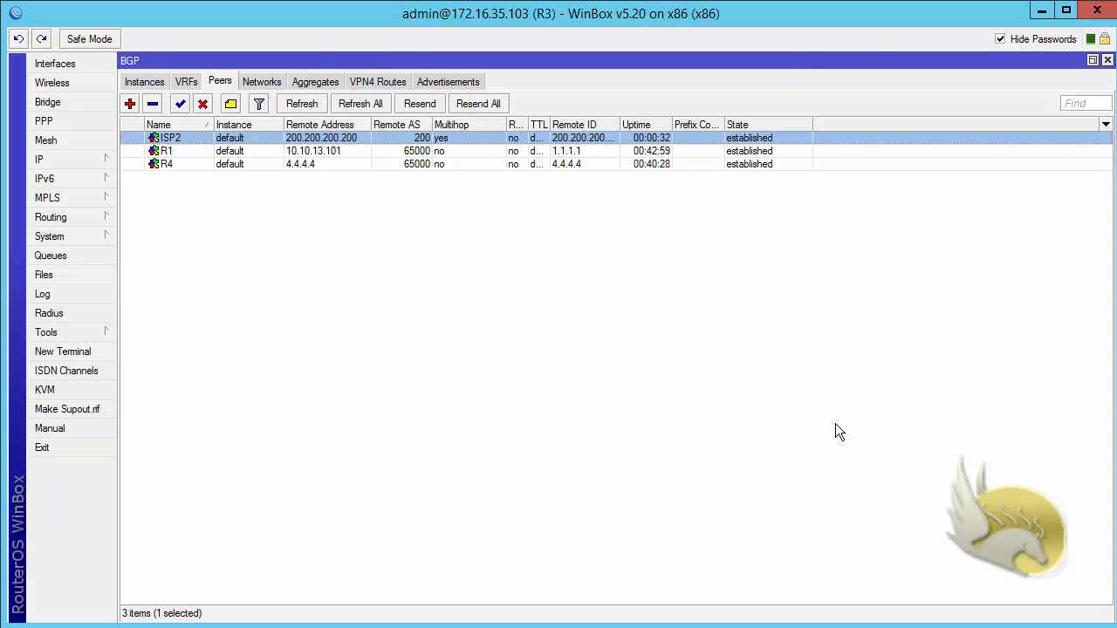